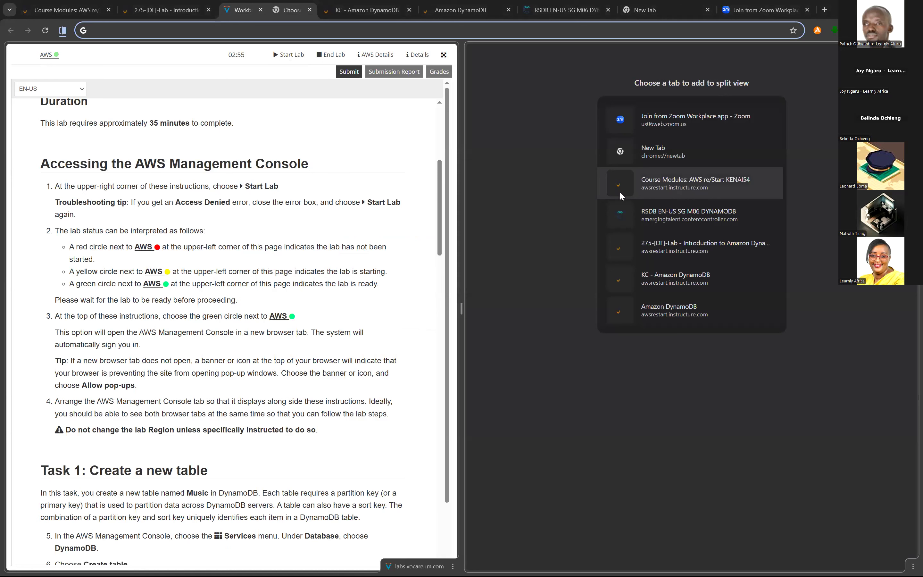
- Log out of the previous AWS account and open the AWS Management Console from the lab page
click(53, 56)
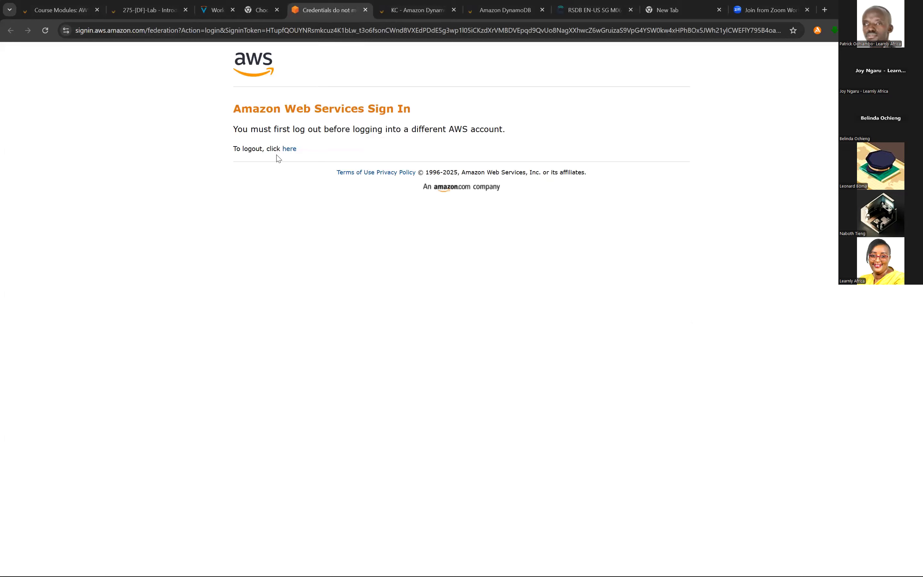
click(289, 149)
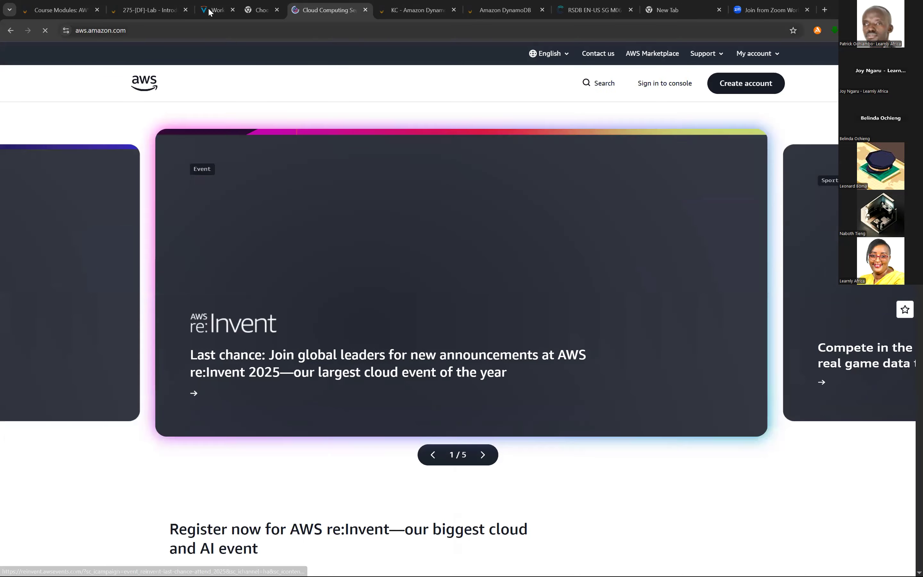
click(212, 11)
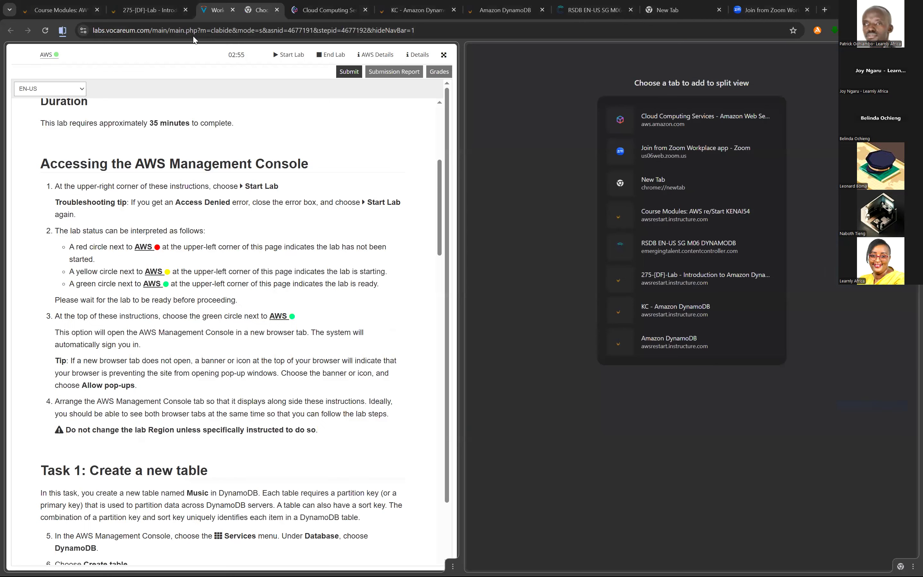
click(52, 58)
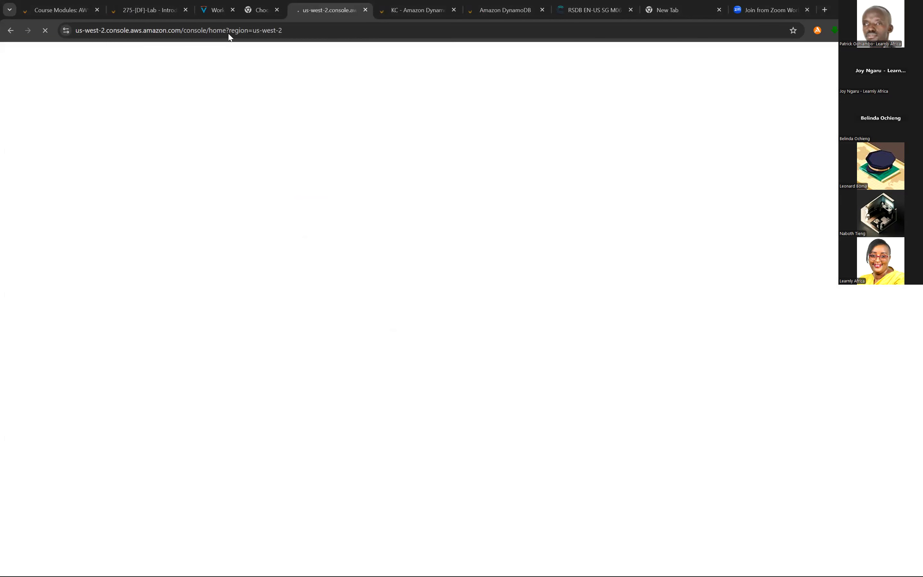
- Separate the existing split view and set up a new one pairing the lab instructions with the AWS Console Home page
mouse_move(206, 9)
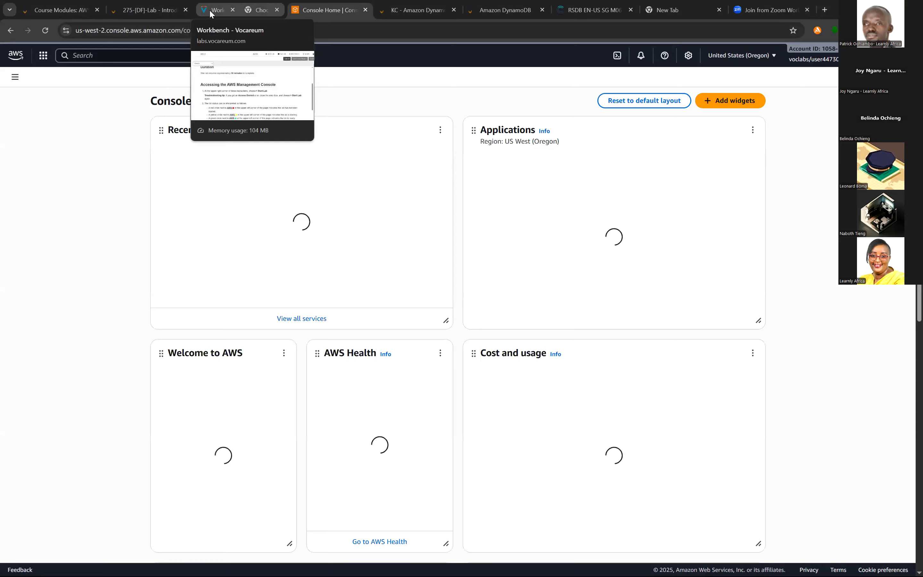
click(210, 12)
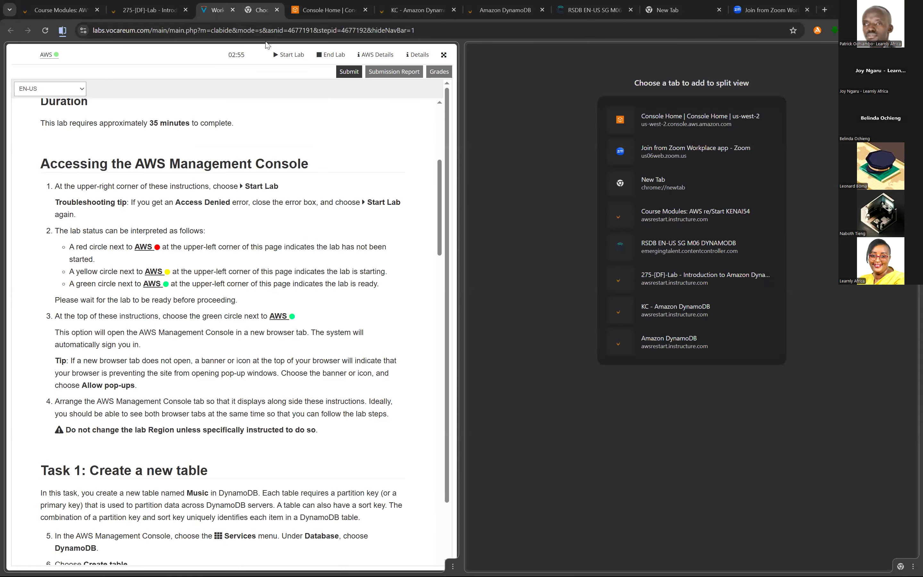
right_click(211, 12)
mouse_move(239, 37)
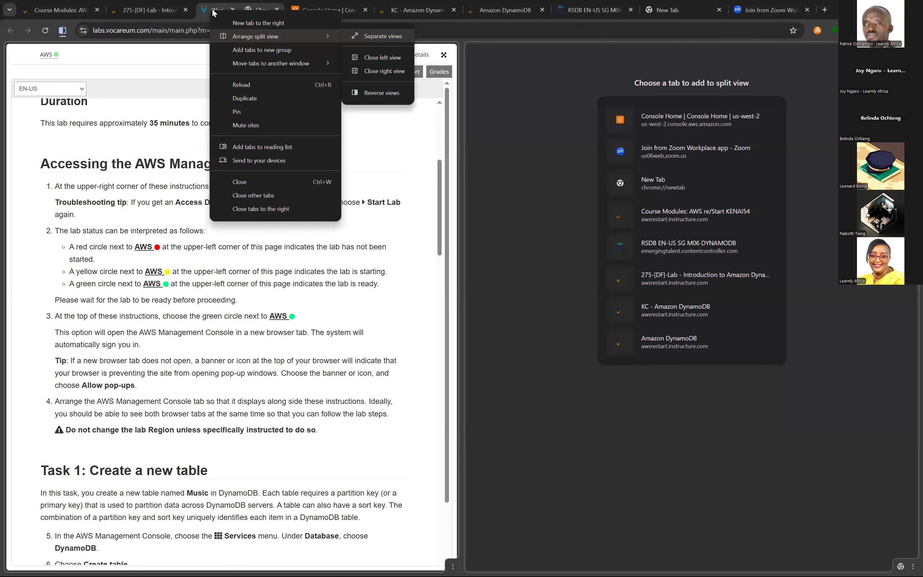
click(265, 36)
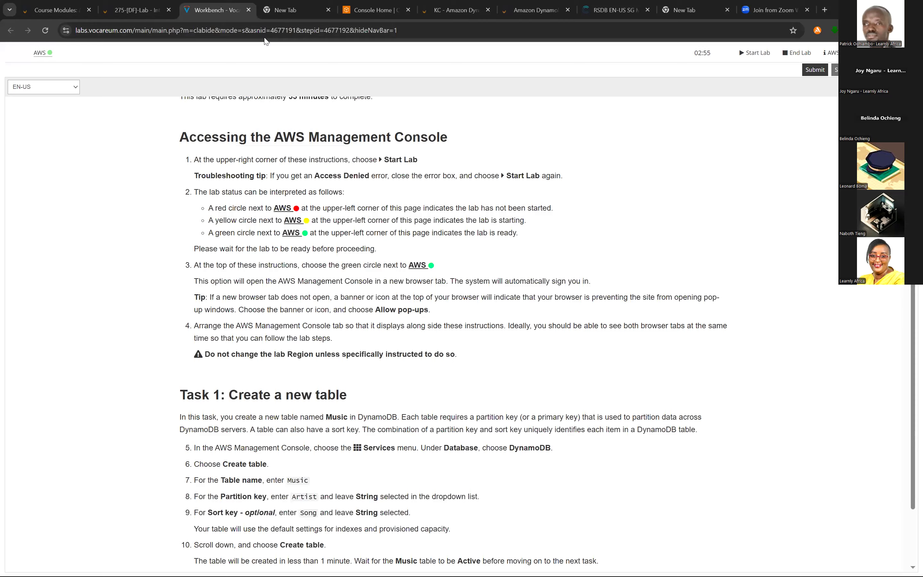
right_click(197, 10)
click(267, 36)
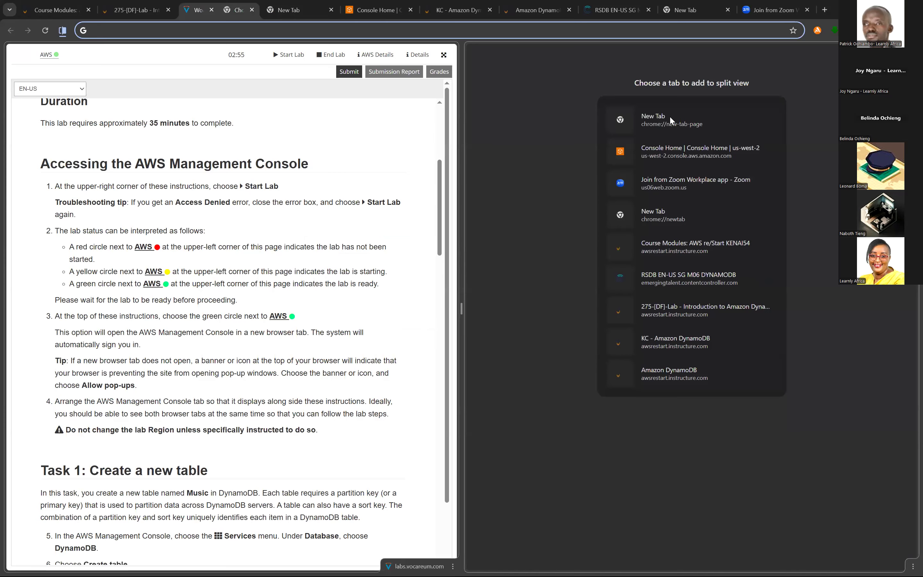
click(670, 154)
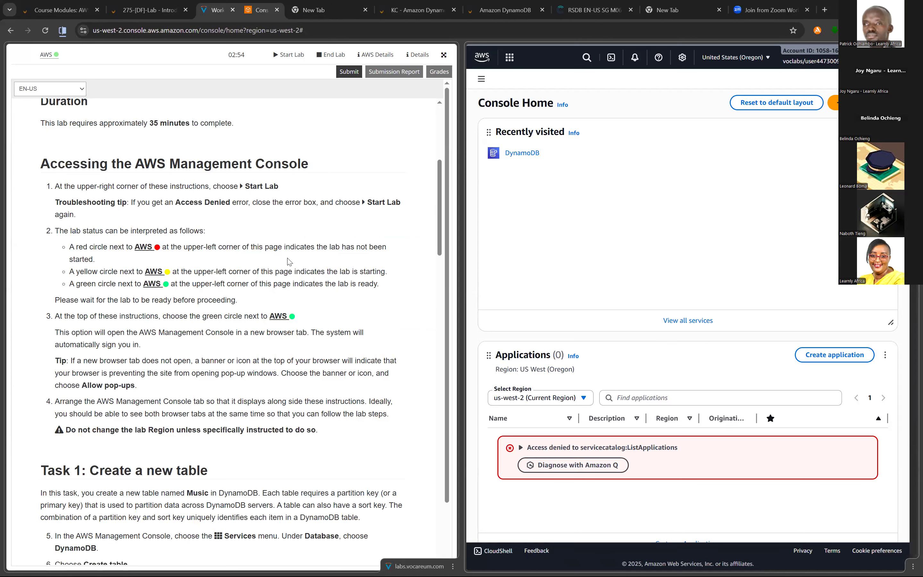
- Read the lab instructions from the overview through Task 1 on creating a table and the start of Task 2
scroll(284, 330, up, 6)
scroll(288, 351, up, 1)
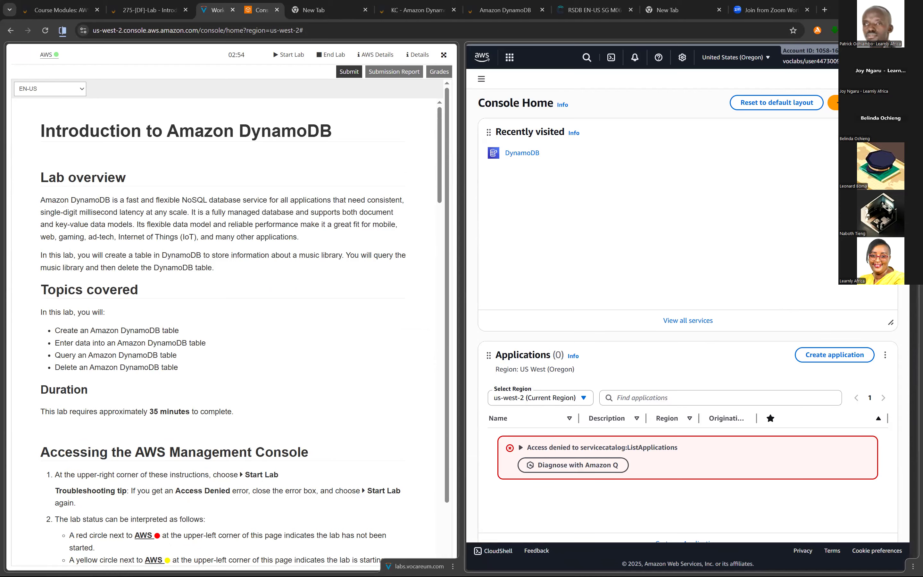
scroll(225, 332, down, 3)
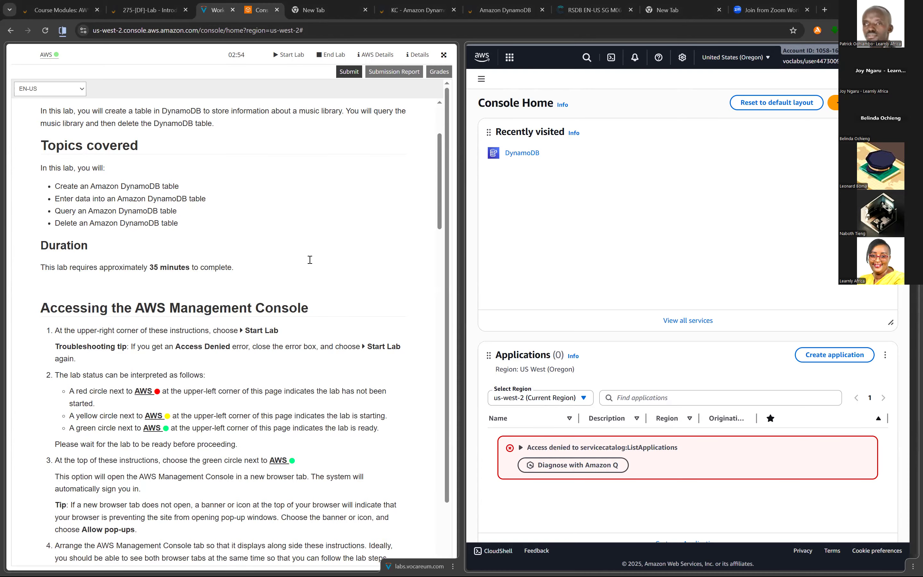
scroll(310, 259, up, 4)
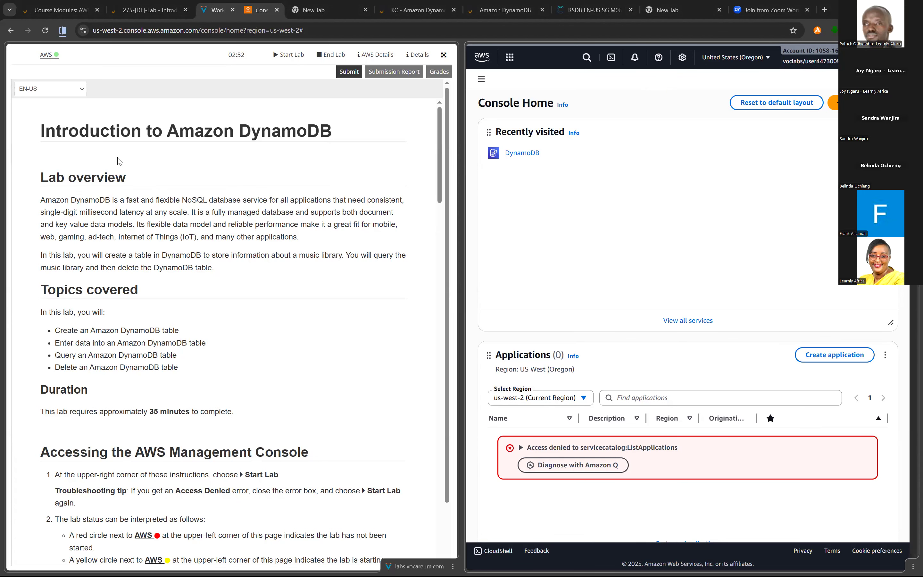
scroll(139, 160, down, 1)
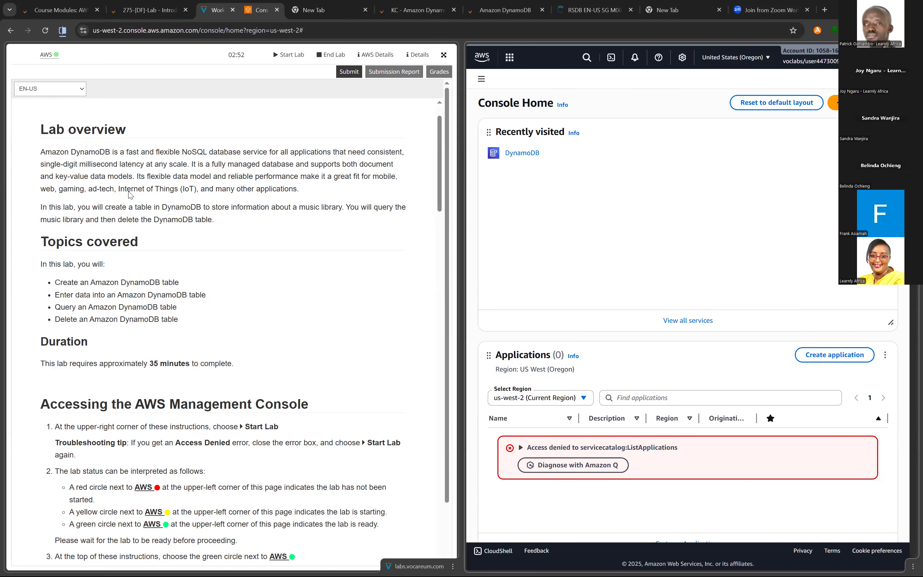
scroll(38, 178, down, 3)
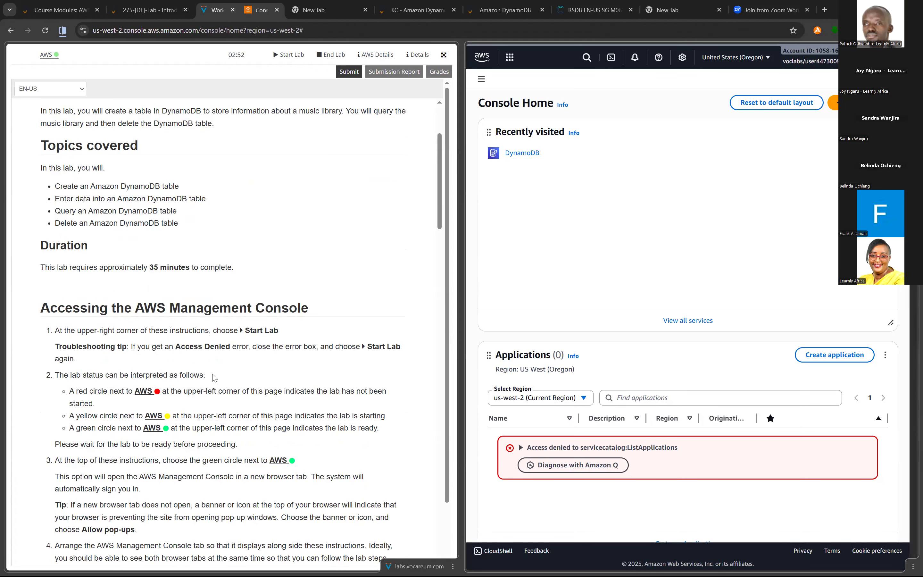
scroll(214, 378, down, 9)
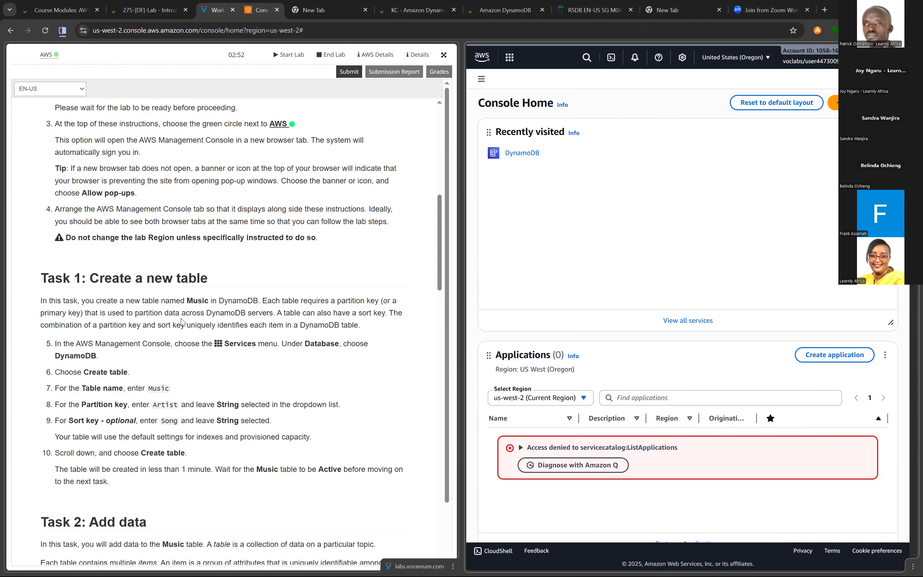
scroll(309, 307, down, 3)
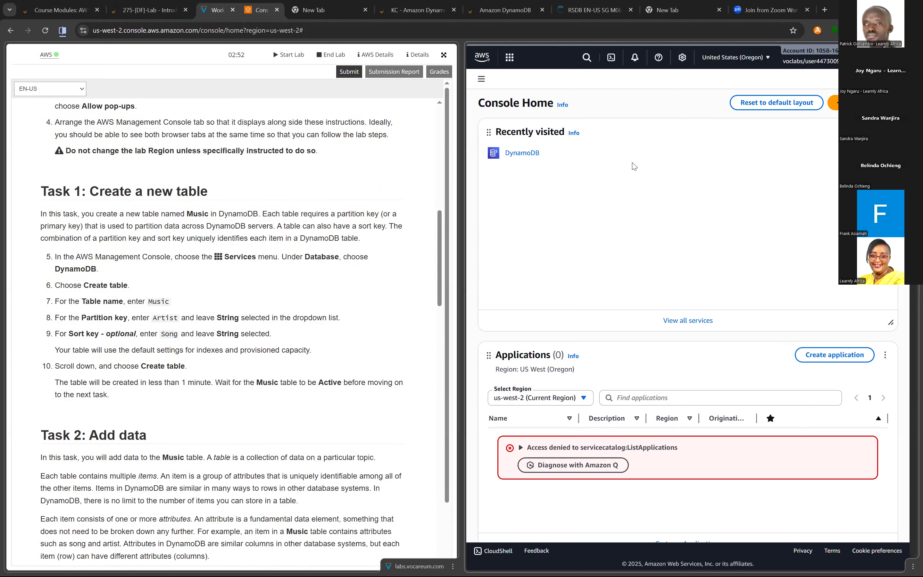
scroll(229, 328, down, 1)
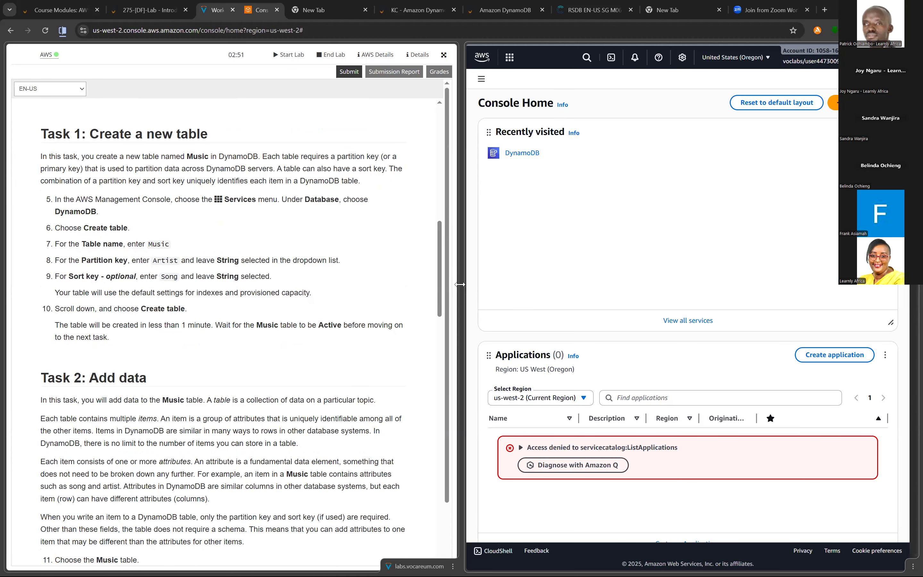
- Narrow the instructions side of the split view and open DynamoDB from the console's Database services
drag(350, 286, 365, 295)
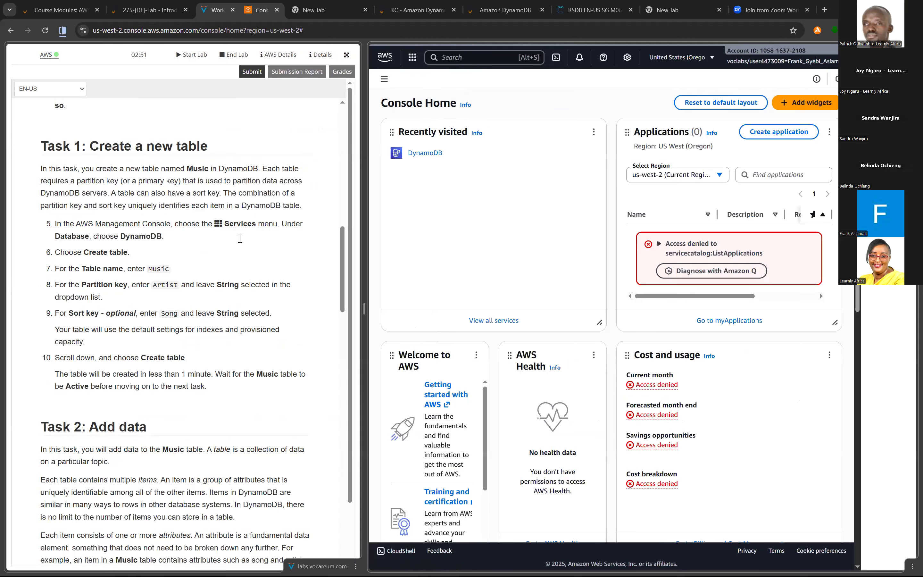
drag(364, 309, 349, 308)
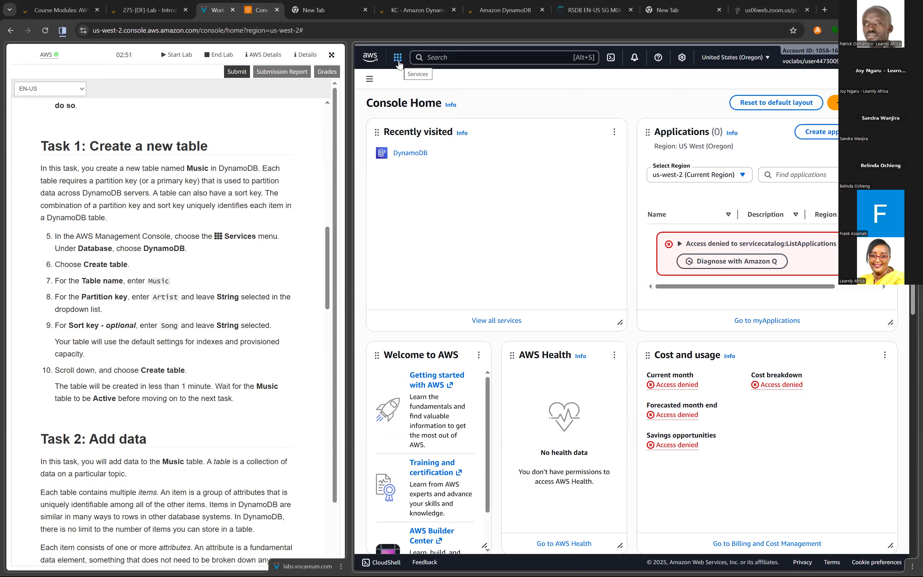
scroll(285, 151, down, 1)
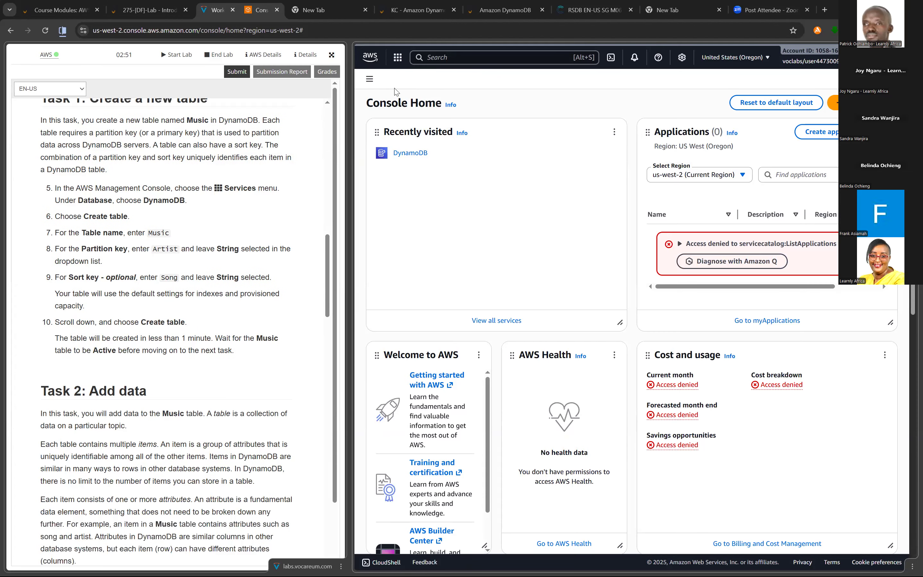
click(397, 58)
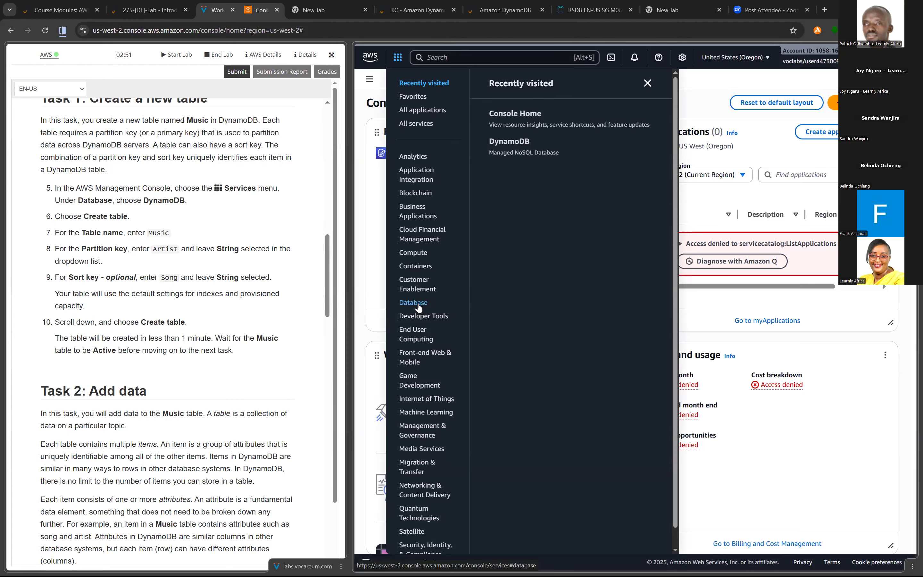
click(417, 304)
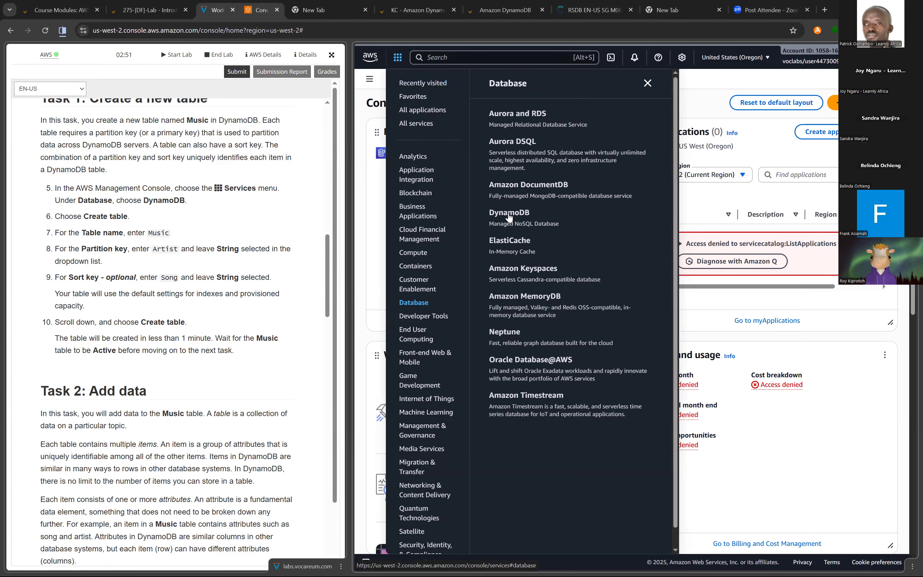
click(509, 213)
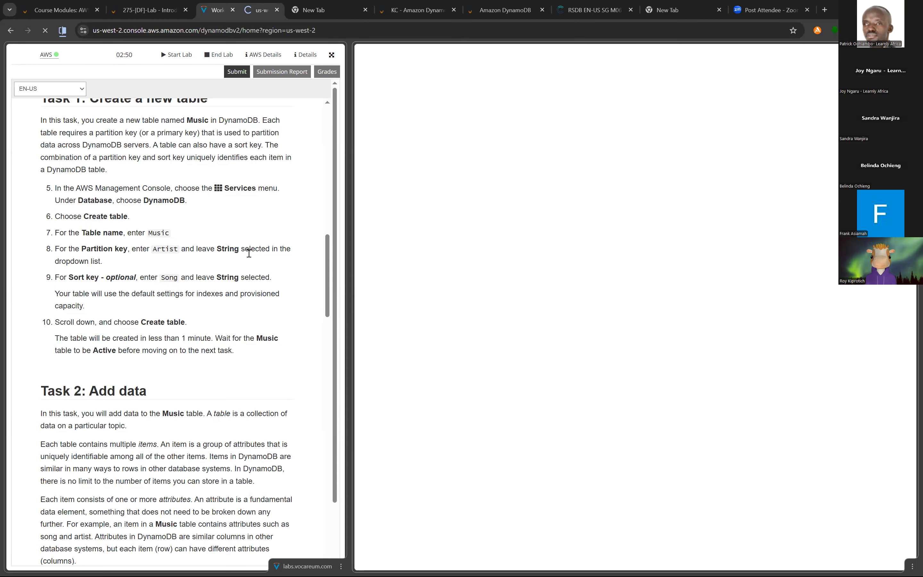
- Separate the lab instructions and the DynamoDB console into individual tabs
scroll(249, 253, down, 3)
scroll(249, 253, up, 6)
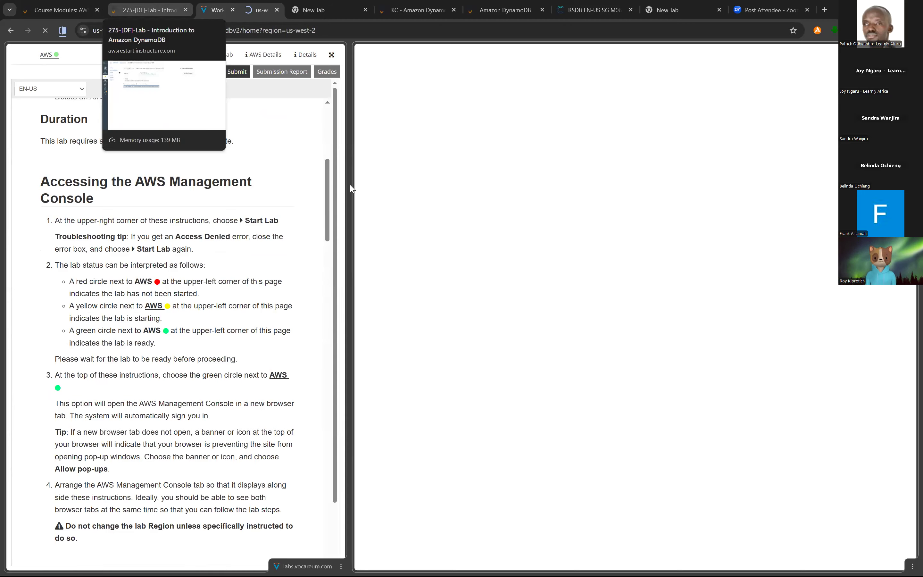
right_click(212, 12)
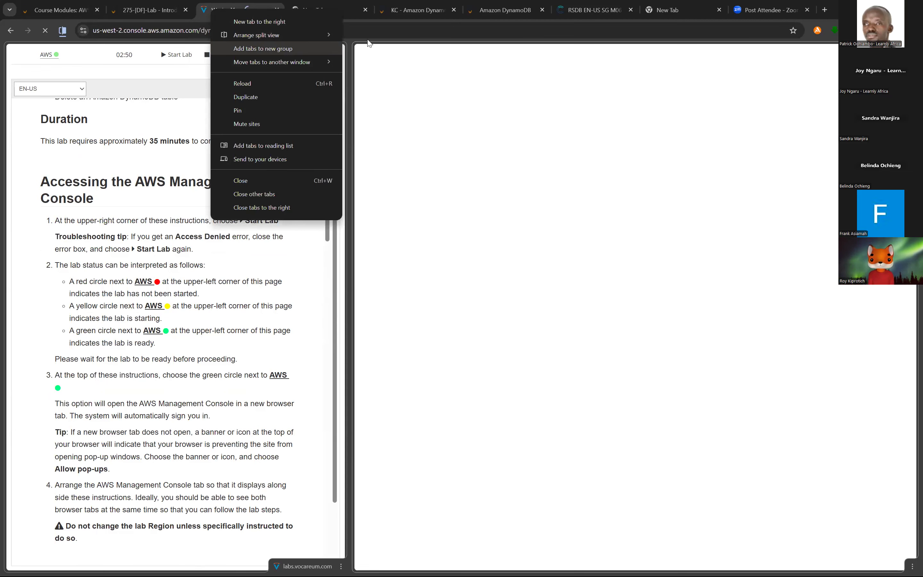
mouse_move(327, 35)
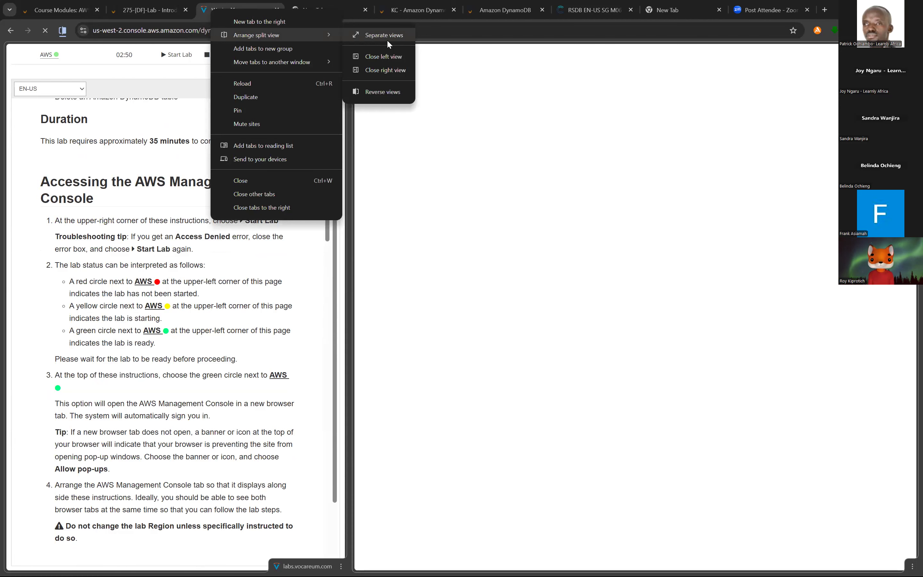
click(231, 6)
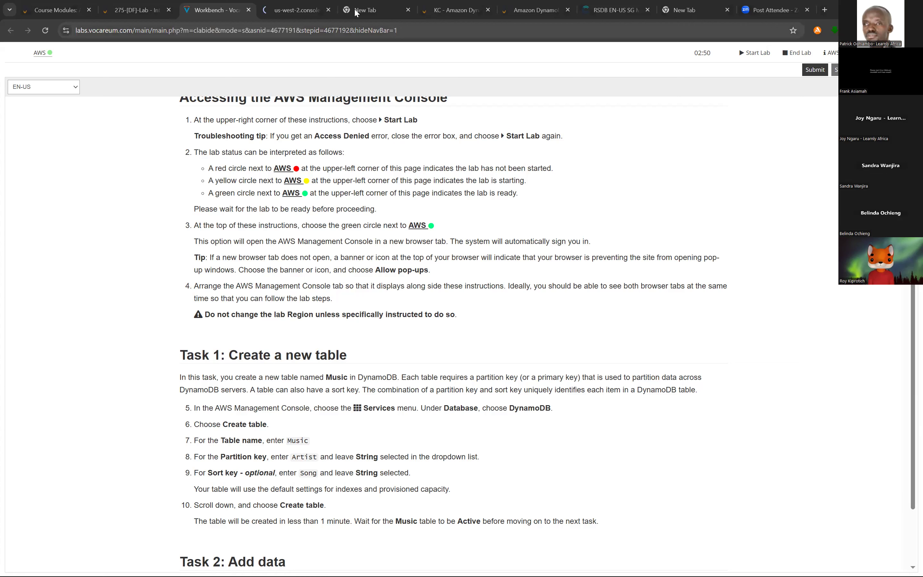
- Reload the DynamoDB console page in its own tab
click(297, 10)
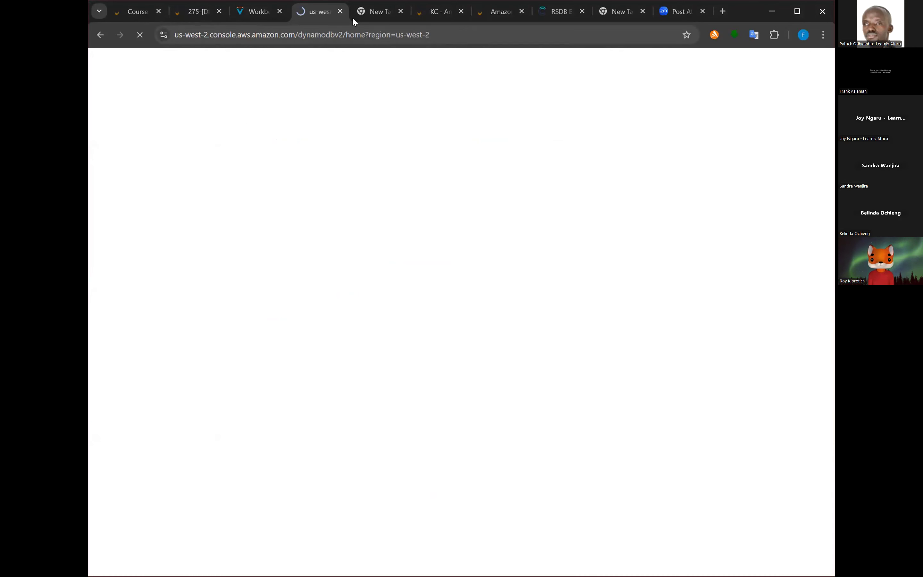
click(253, 13)
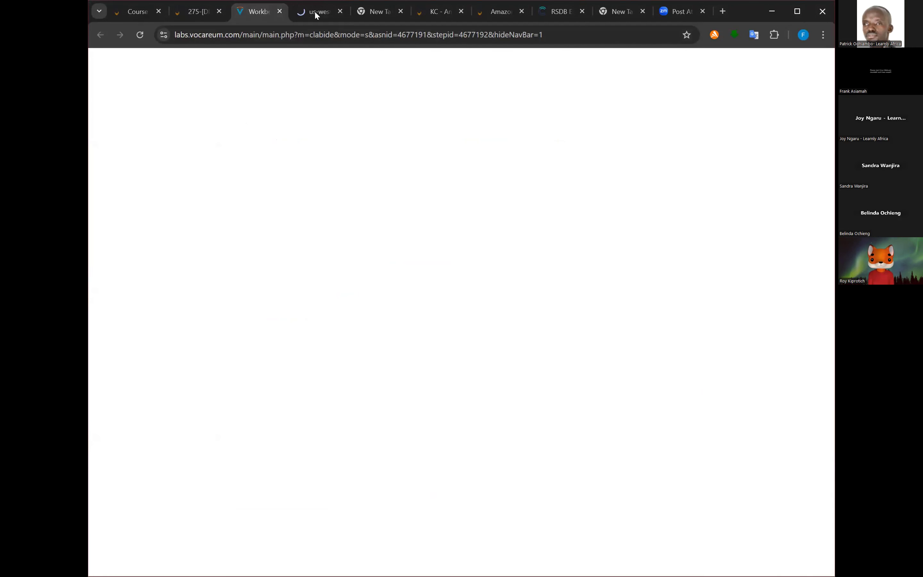
click(315, 15)
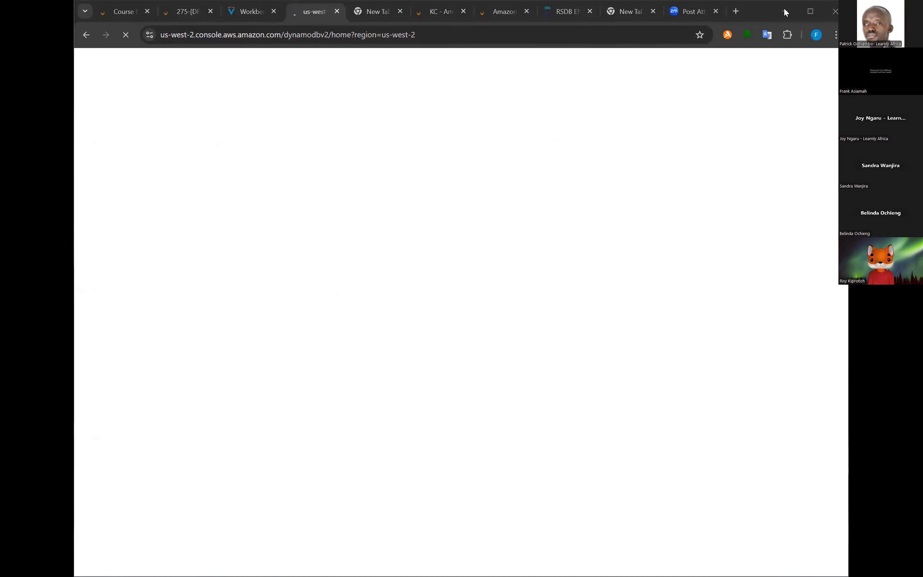
click(463, 99)
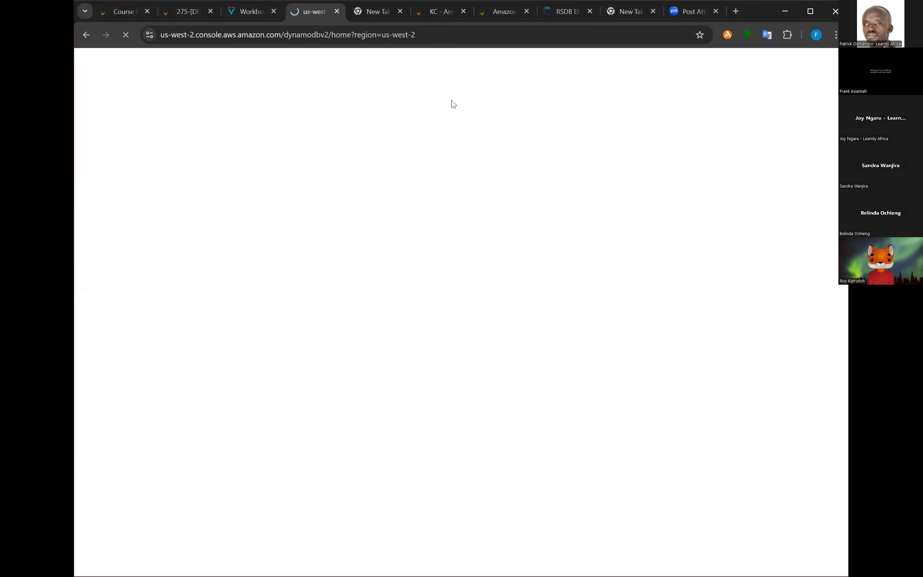
click(126, 35)
click(412, 38)
key(Return)
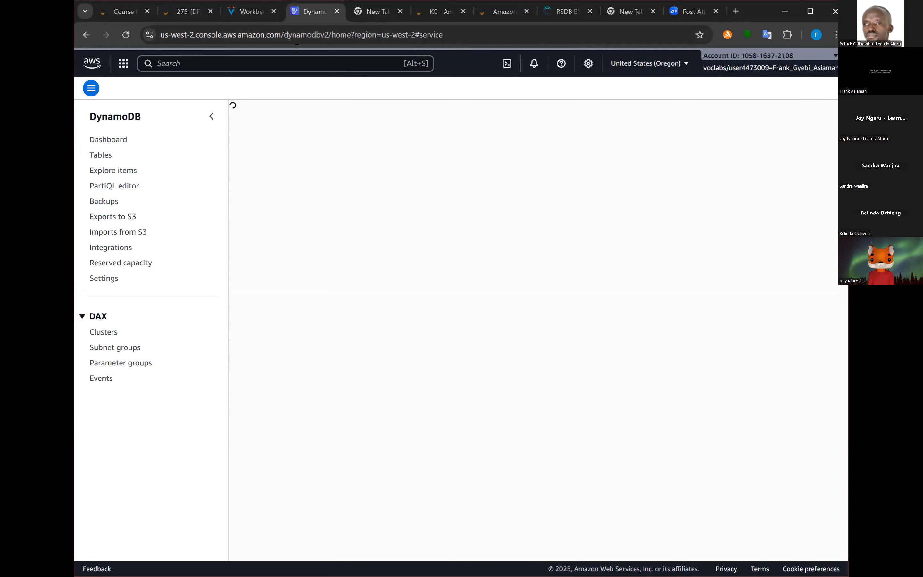
- Show the lab instructions and the DynamoDB console in one split view, with the instructions side narrowed
click(257, 20)
right_click(251, 16)
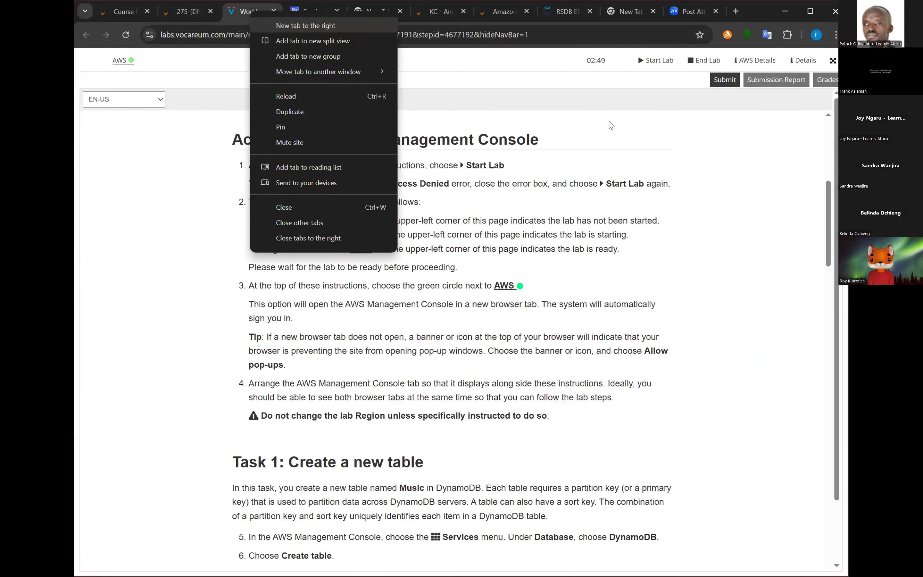
click(616, 137)
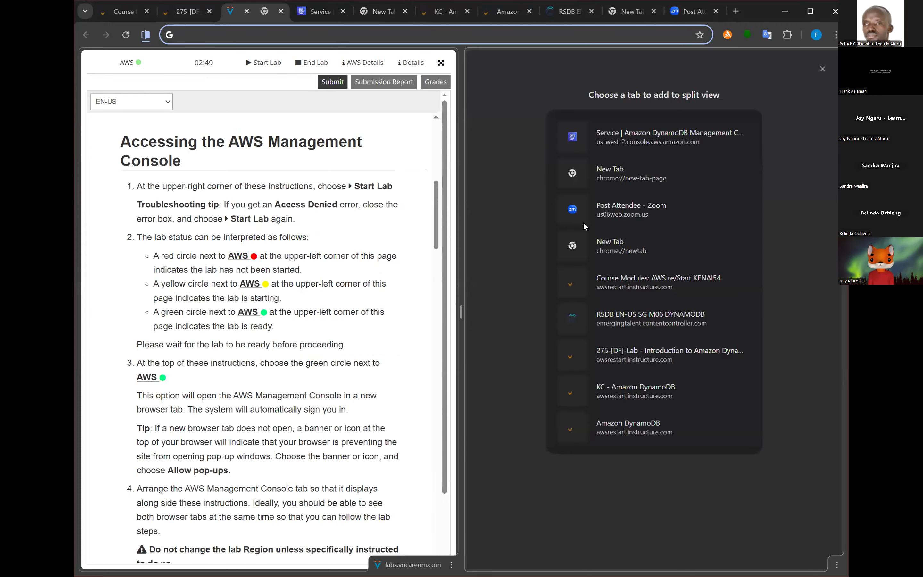
click(834, 280)
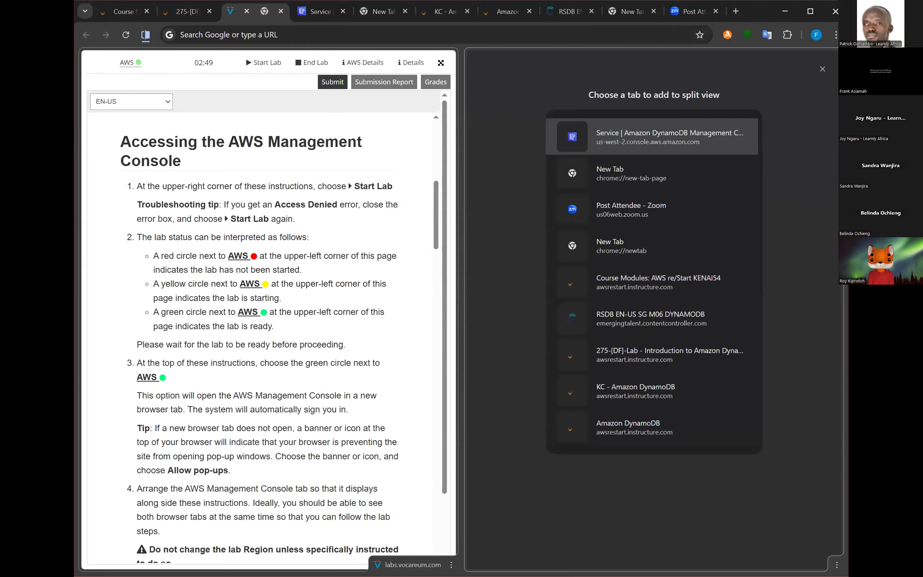
key(Return)
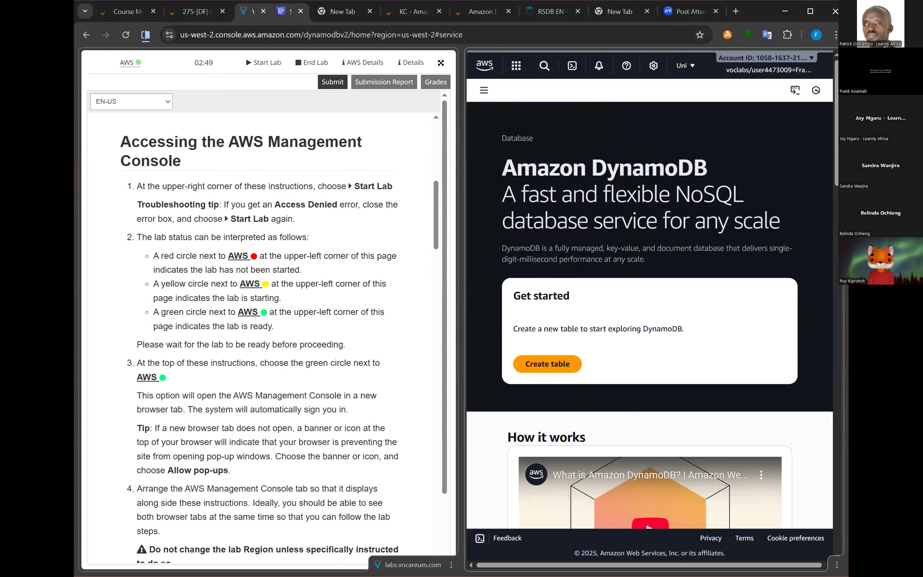
drag(458, 327, 354, 323)
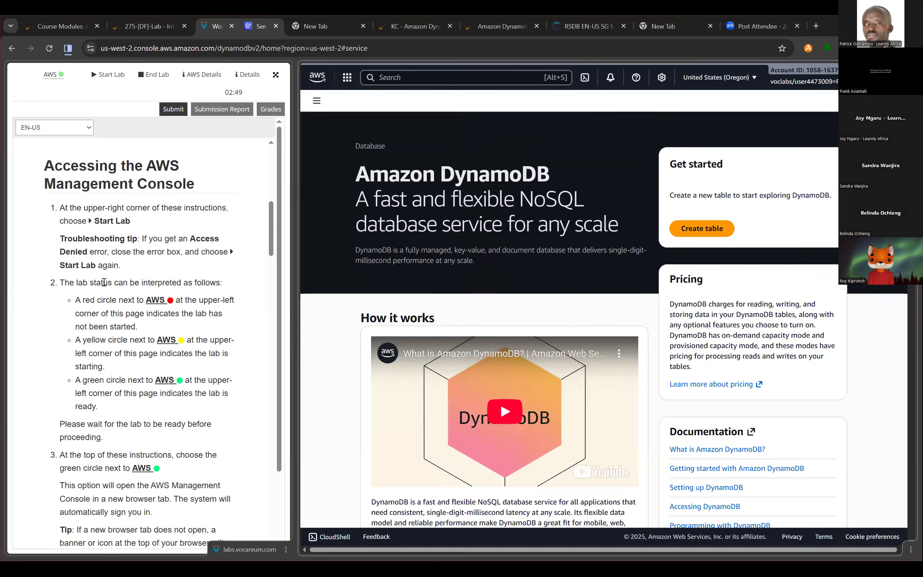
- Start creating a new DynamoDB table as described in Task 1 and name it Music
scroll(104, 282, down, 6)
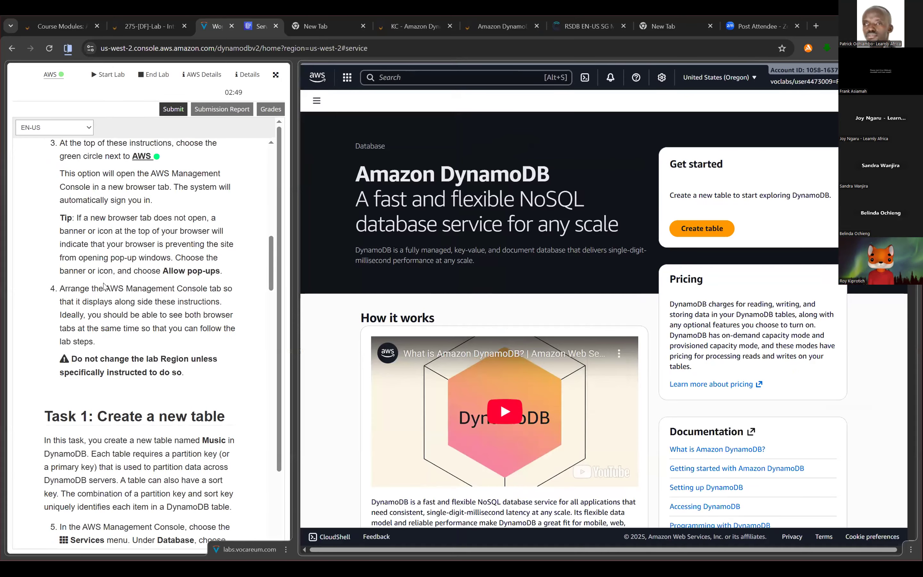
scroll(117, 309, down, 5)
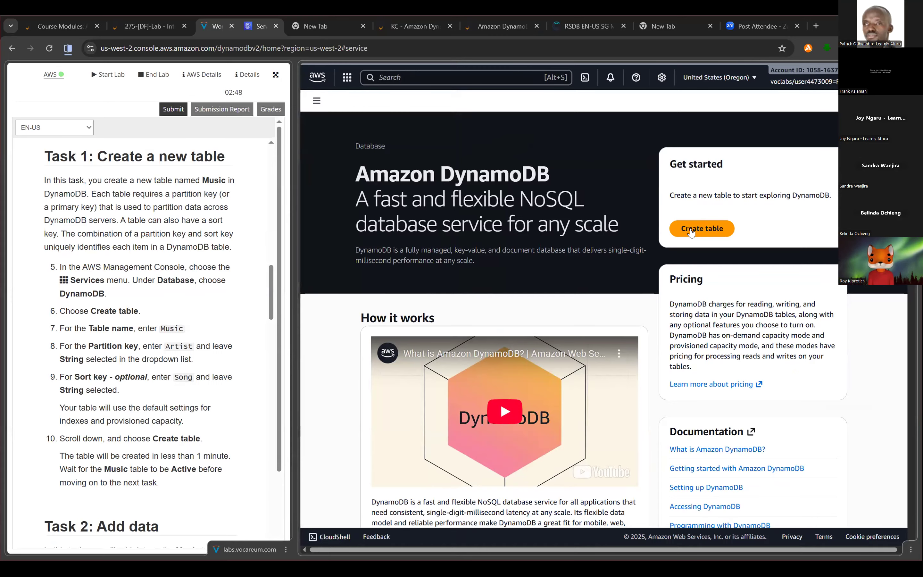
click(720, 234)
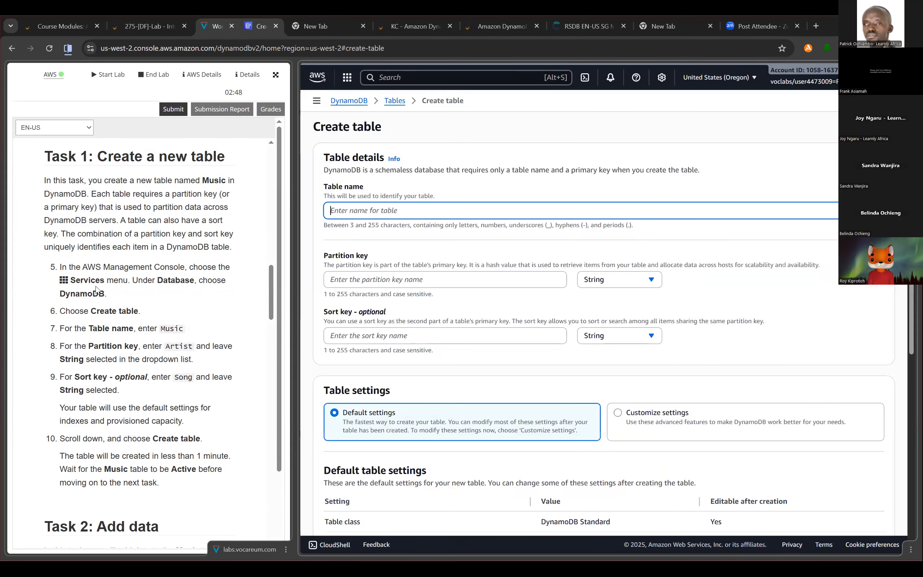
scroll(269, 236, down, 1)
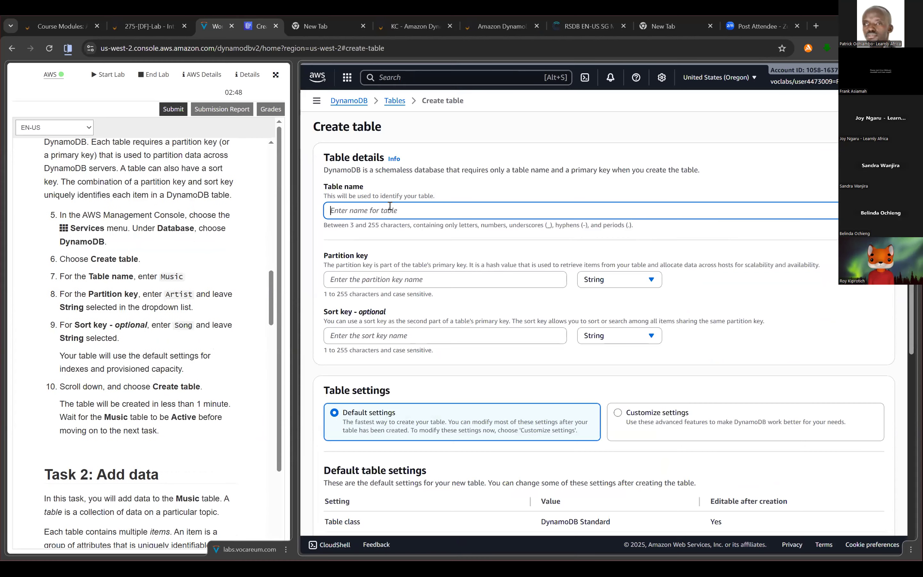
text(m)
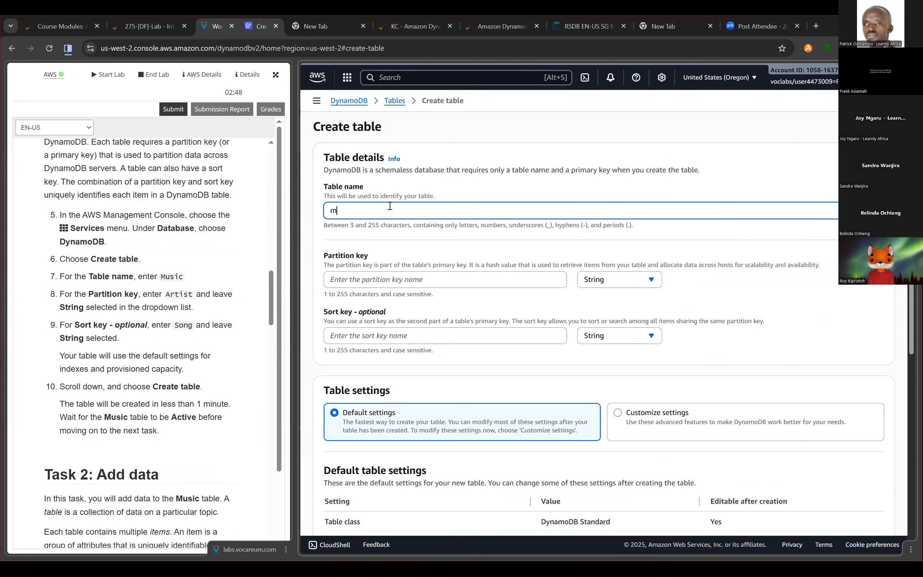
text(U)
key(BackSpace)
text(mU)
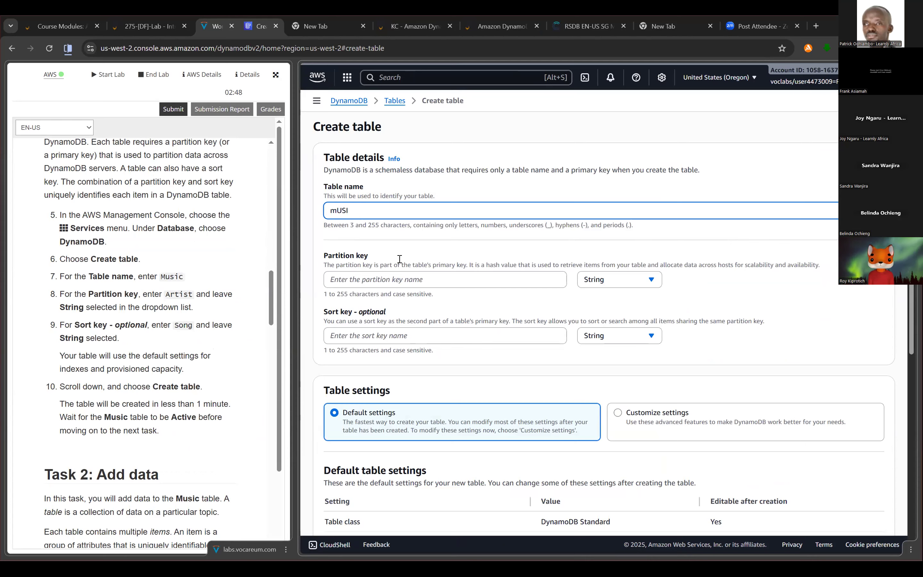
click(415, 215)
- Set the table's partition key to Artist, keeping the String type
scroll(172, 296, down, 1)
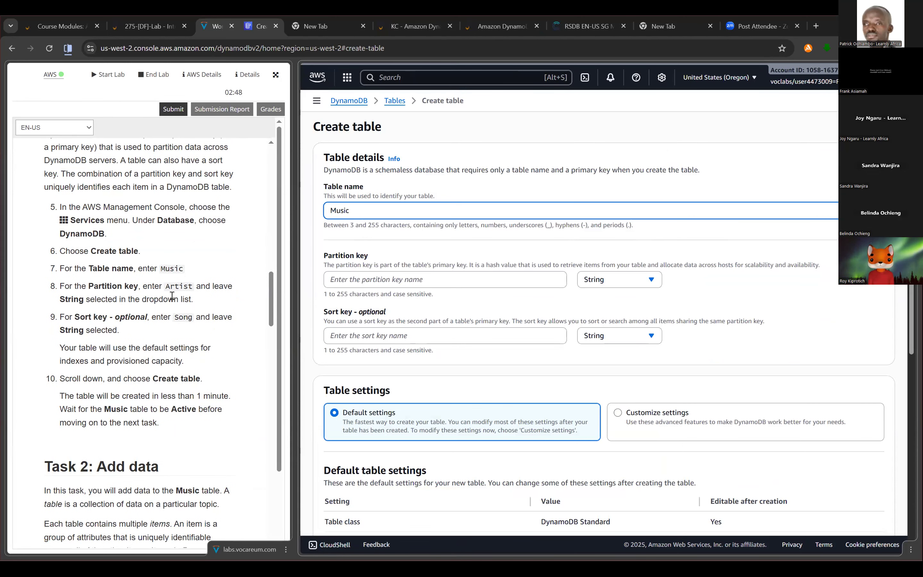
scroll(177, 241, down, 2)
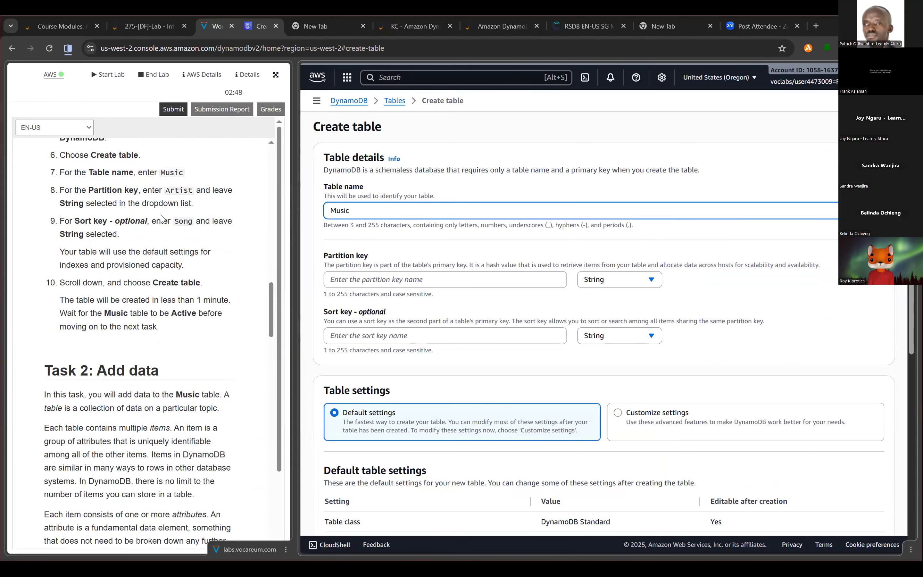
click(379, 280)
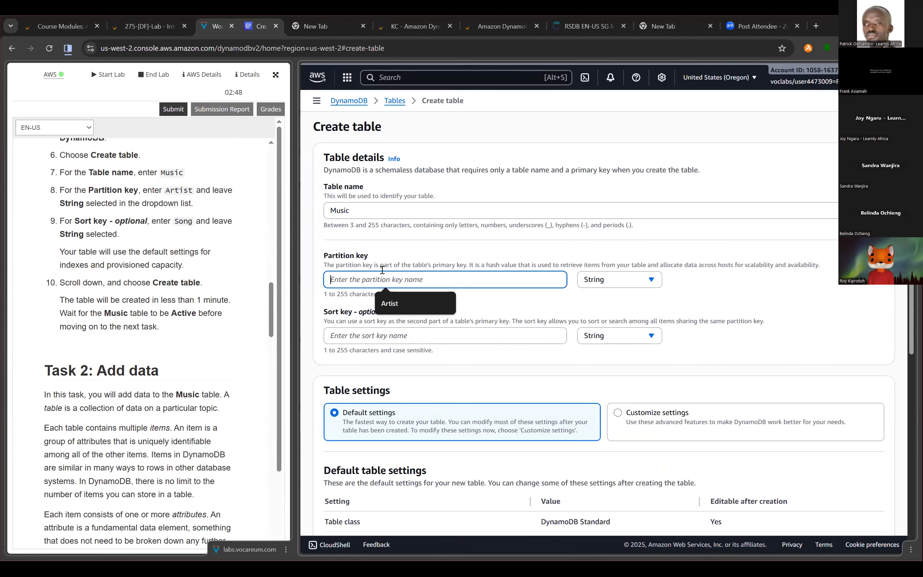
key(Down)
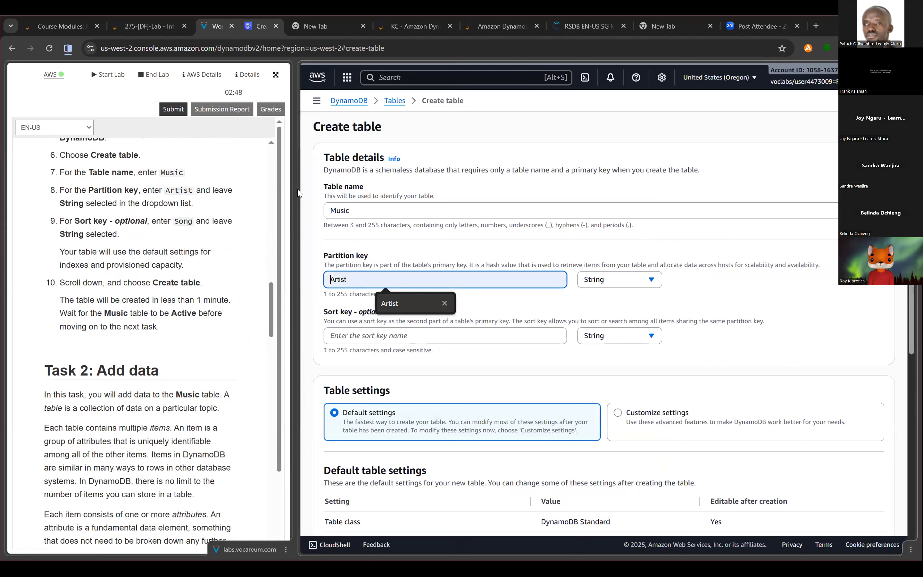
key(Return)
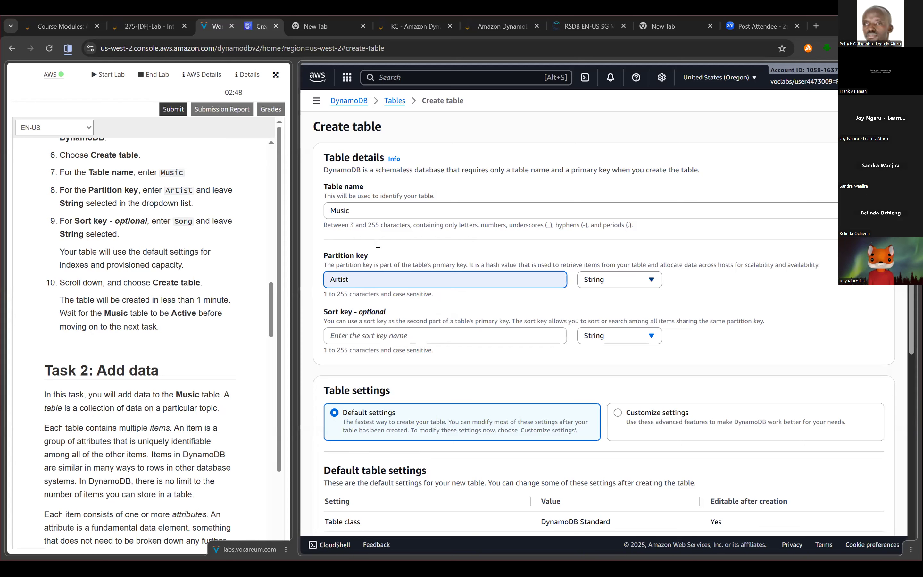
- Set the table's optional sort key to Song, keeping the String type
scroll(379, 249, down, 1)
scroll(319, 221, down, 1)
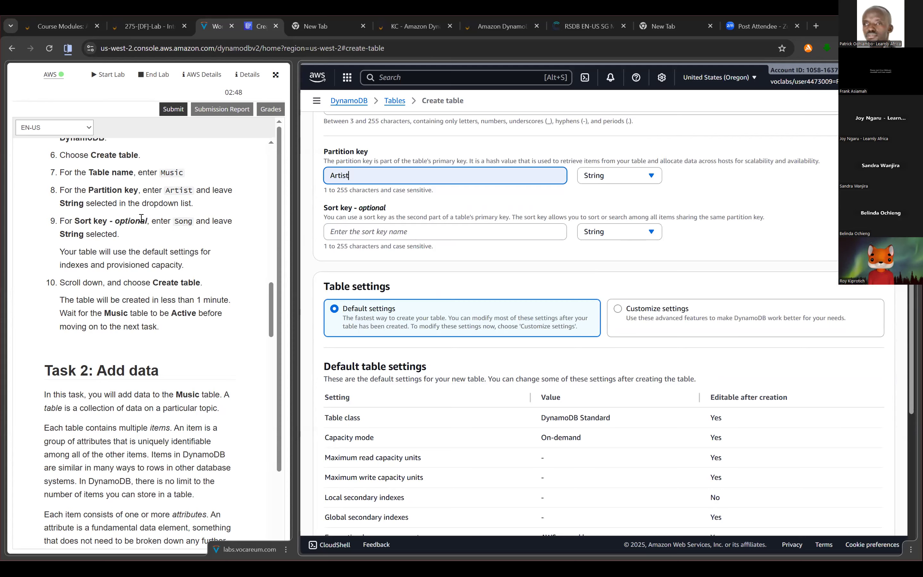
click(435, 234)
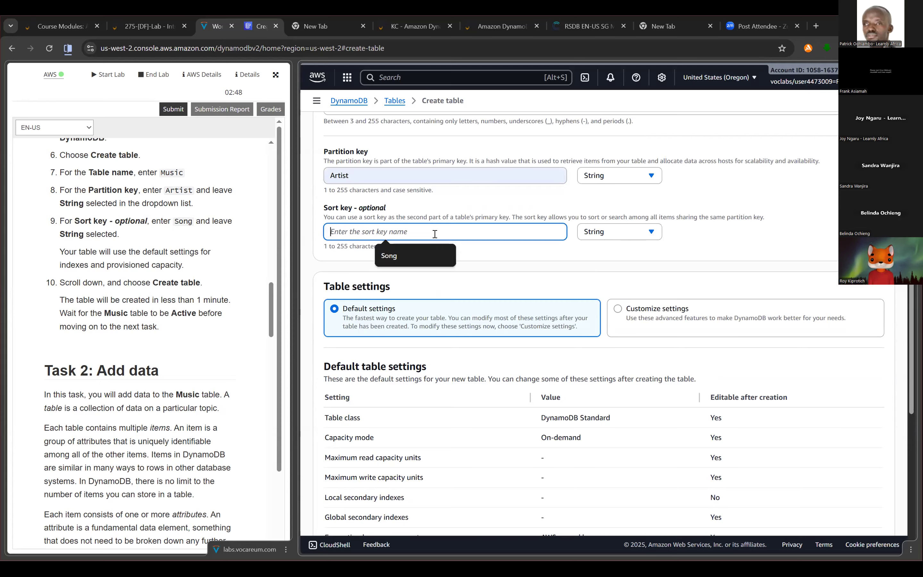
key(Down)
key(Return)
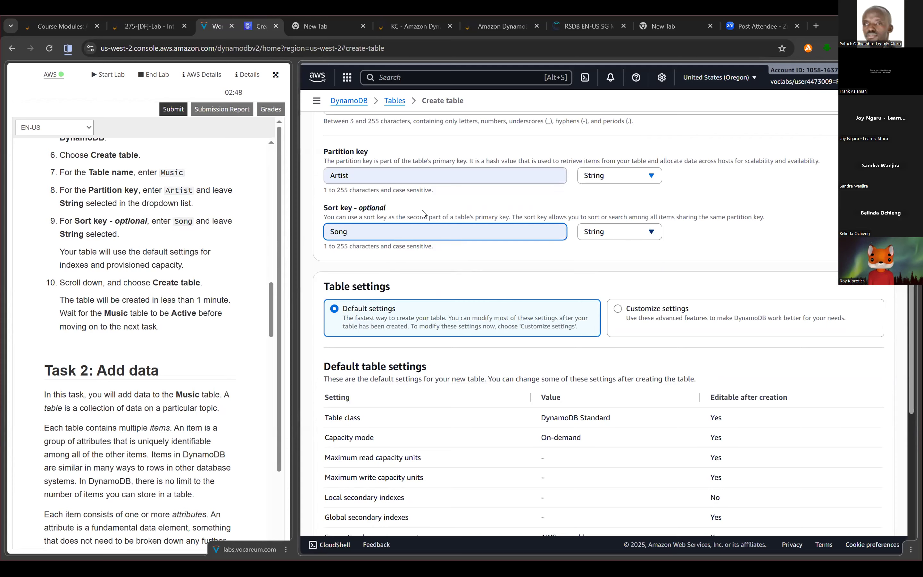
click(385, 154)
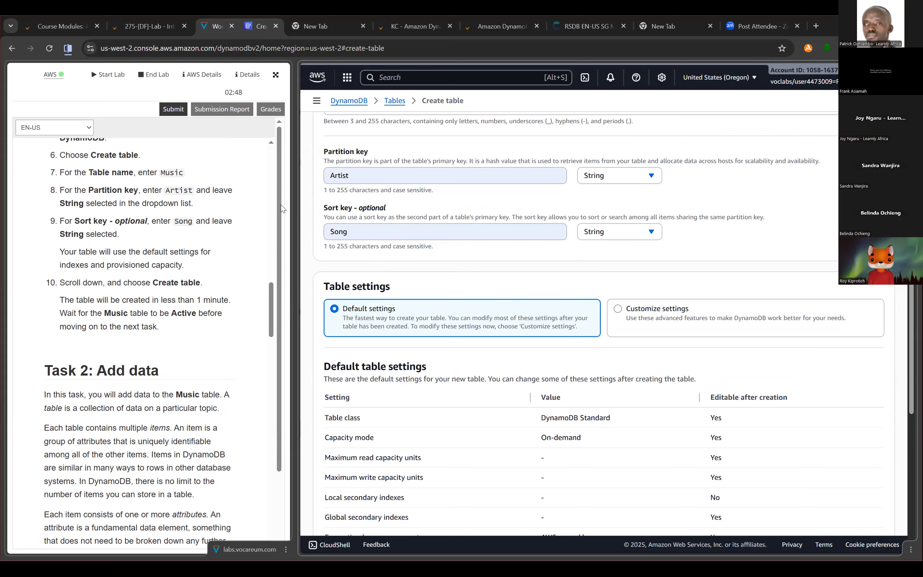
- Create the Music table with the default table settings and no tags
scroll(139, 237, down, 1)
scroll(119, 204, down, 1)
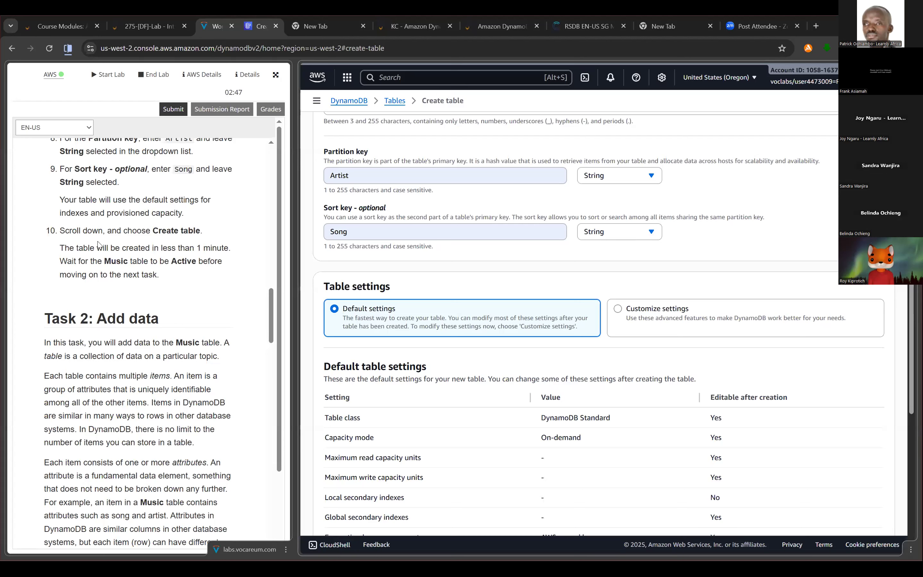
scroll(79, 281, up, 1)
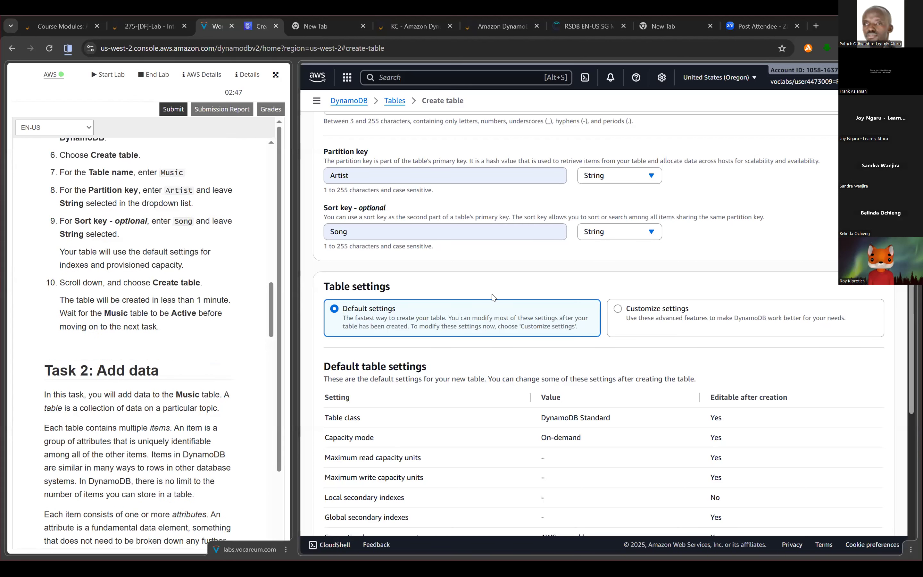
scroll(522, 370, down, 2)
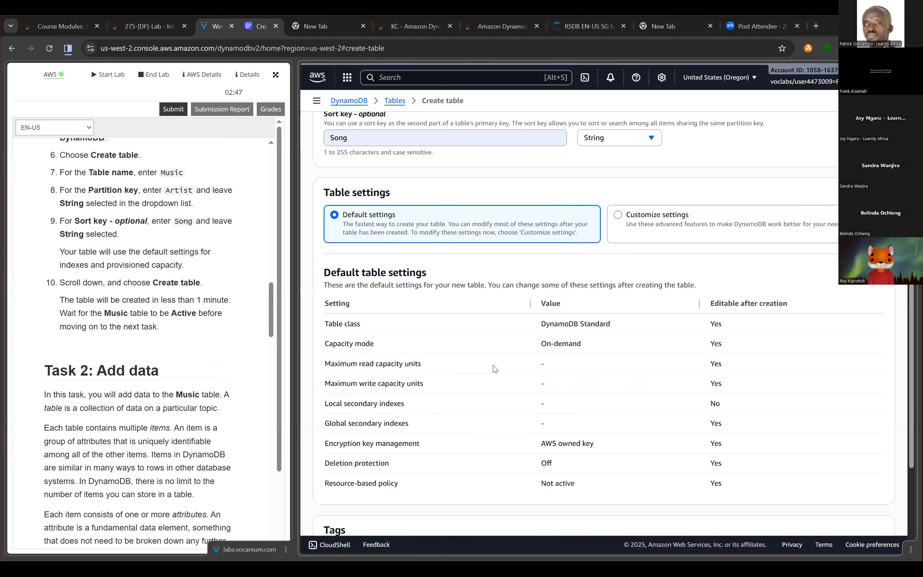
scroll(388, 308, down, 3)
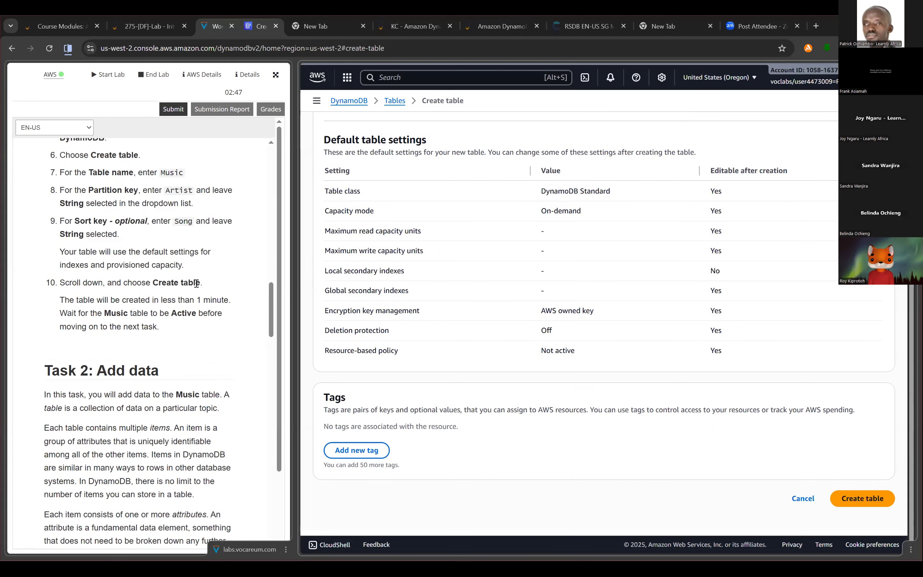
click(867, 500)
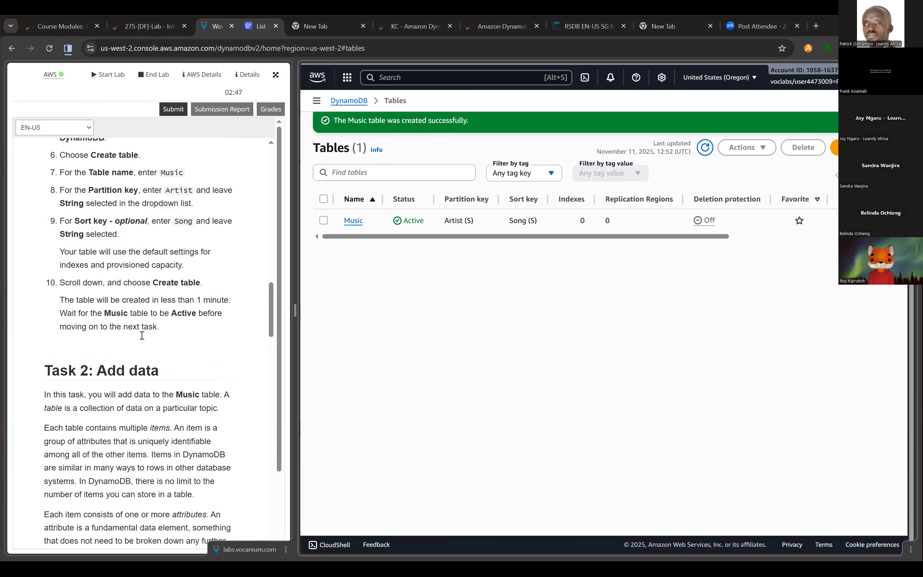
- Read the Task 2 instructions on adding data and start a new item in the Music table
scroll(144, 340, down, 5)
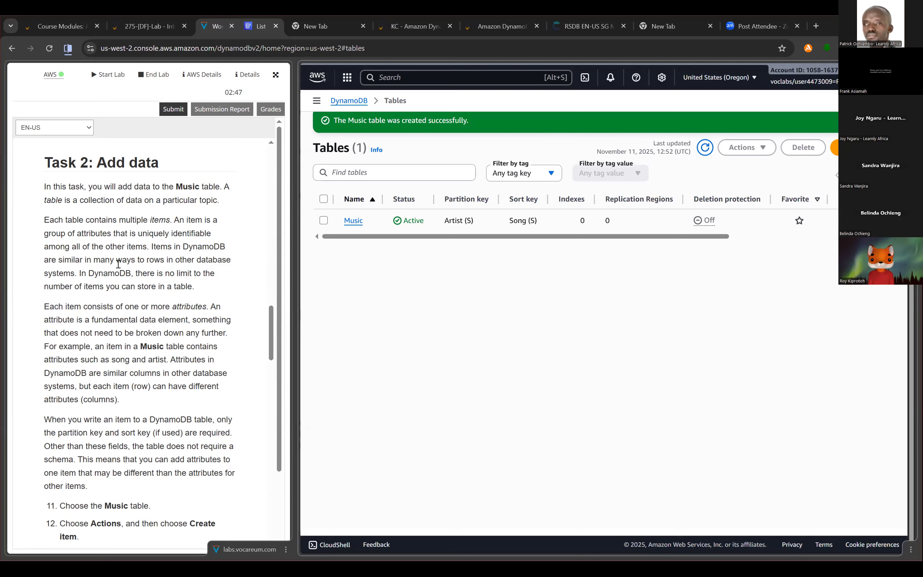
scroll(144, 174, down, 1)
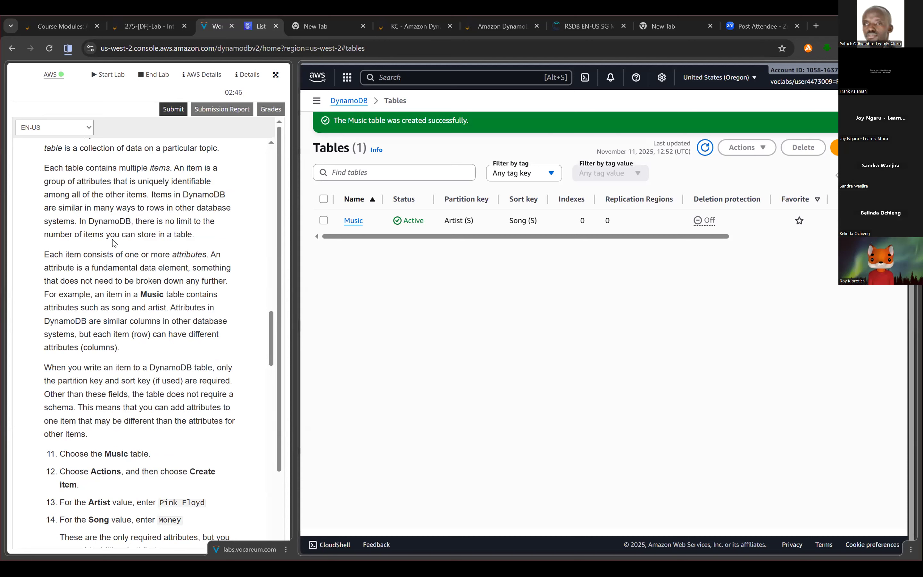
scroll(102, 242, down, 1)
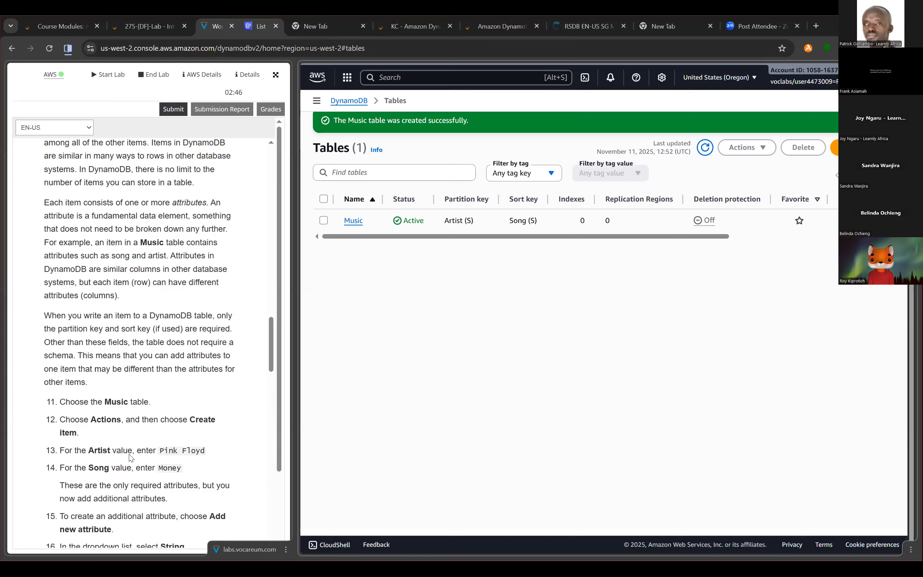
scroll(132, 445, down, 1)
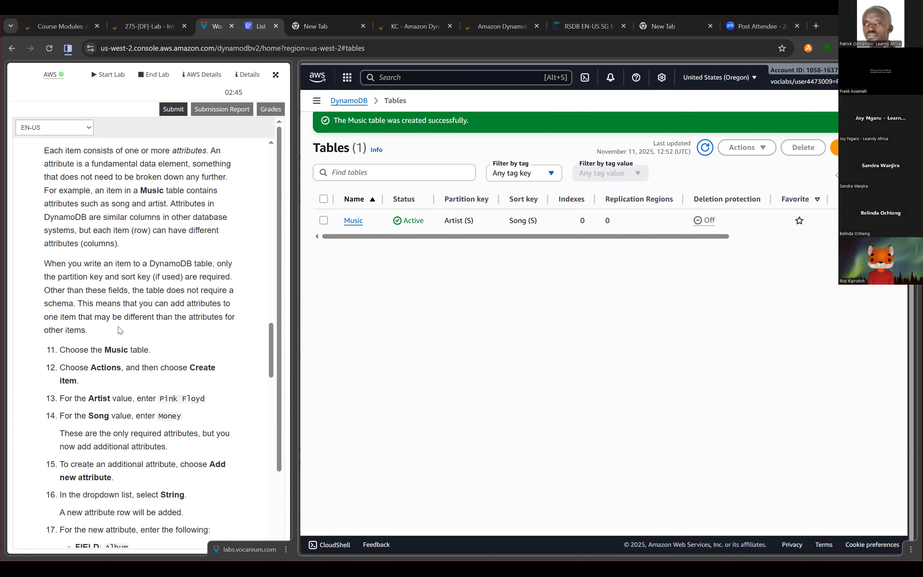
scroll(121, 330, down, 1)
scroll(121, 330, down, 2)
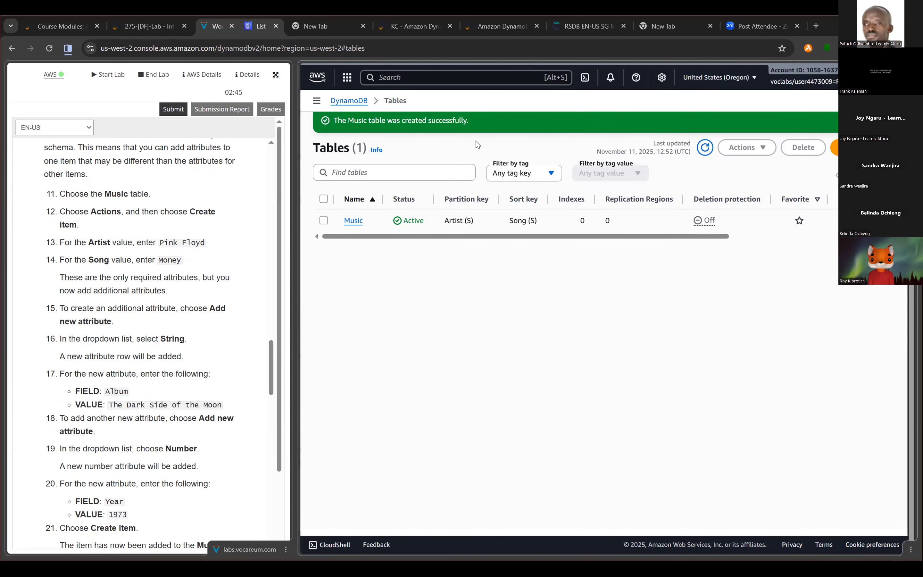
click(353, 221)
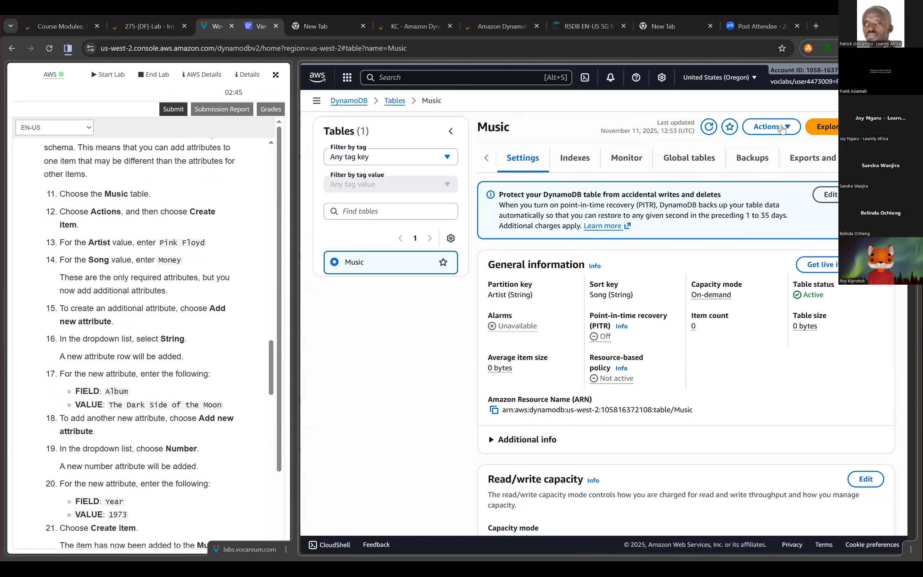
click(781, 130)
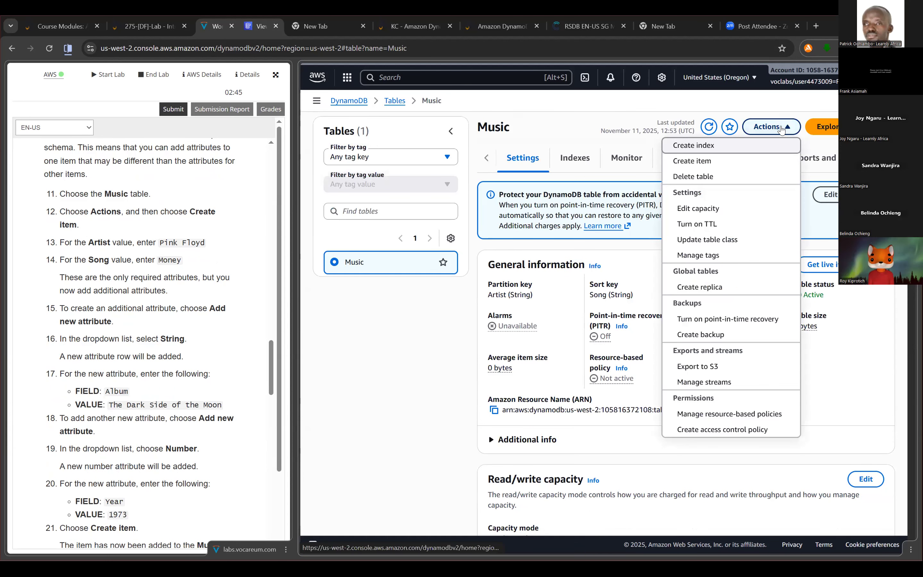
click(717, 161)
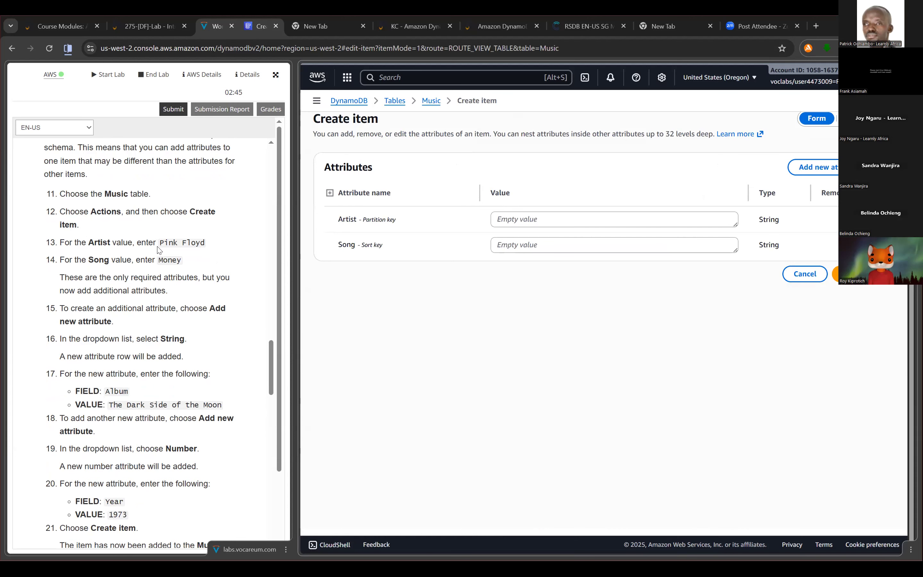
- Set the new item's Artist value to Pink Floyd and its Song value to Money
click(542, 219)
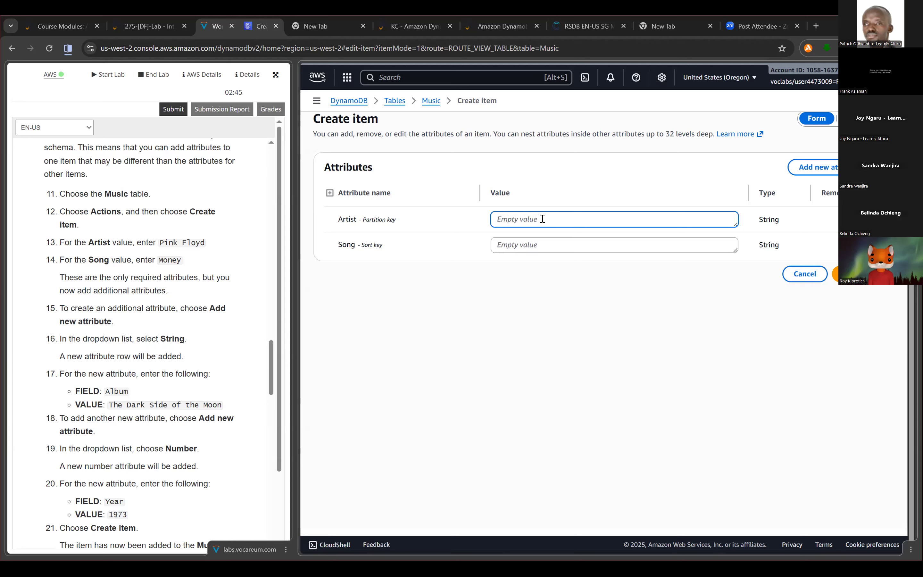
text(Pink Floyd)
click(569, 245)
text(Money)
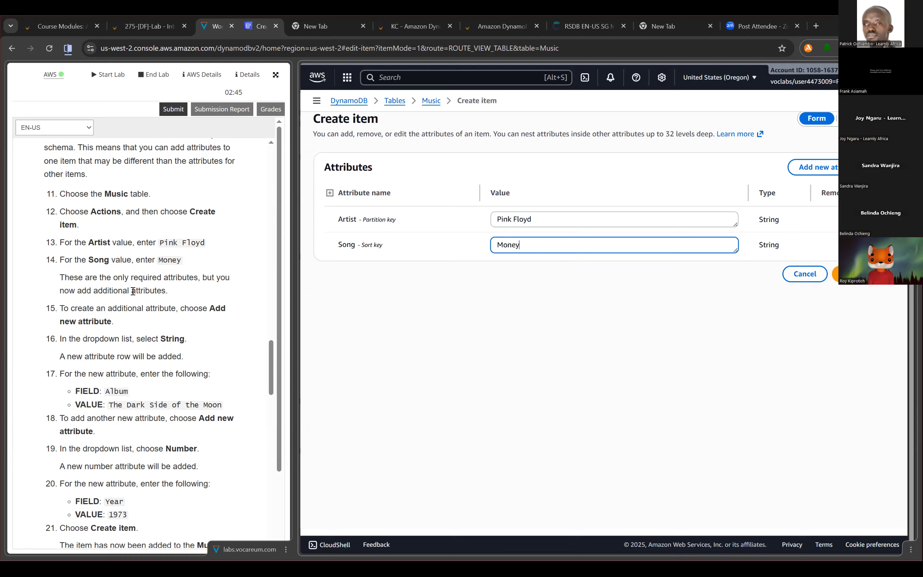
- Add a String attribute named Album with the value The Dark Side of the Moon to the Pink Floyd item
scroll(90, 264, down, 2)
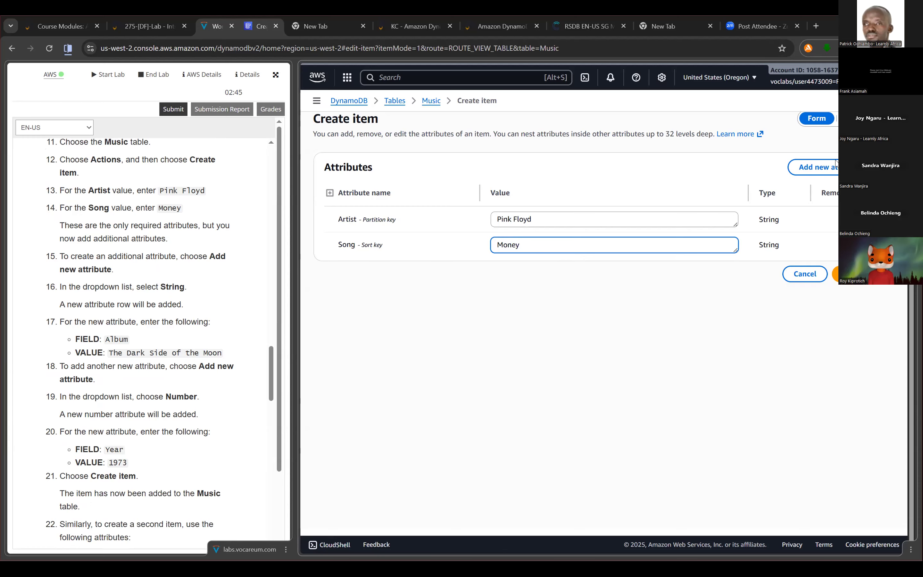
click(833, 173)
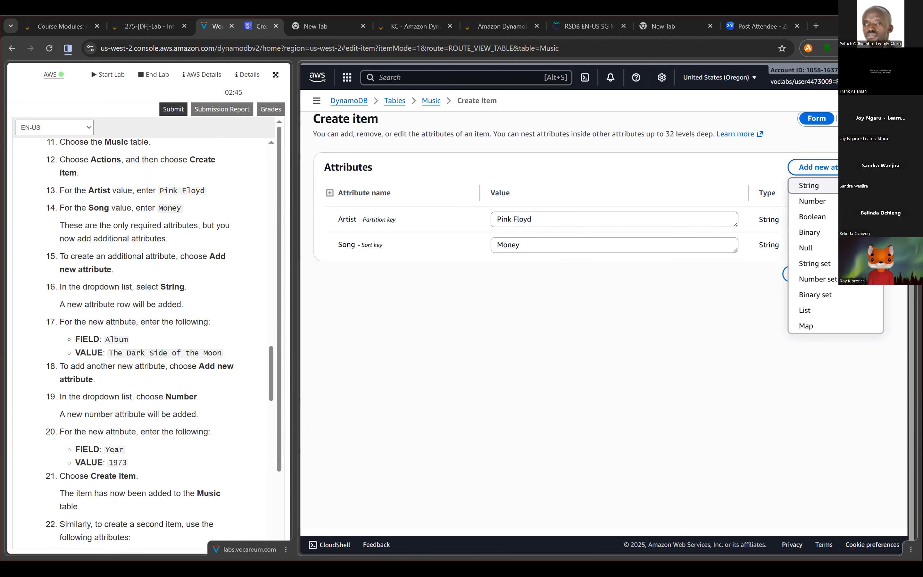
click(816, 186)
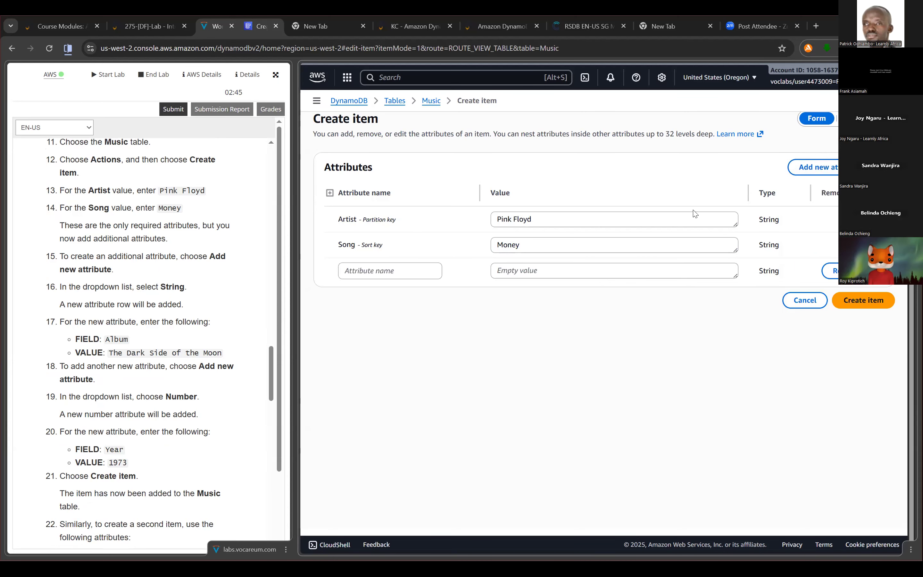
scroll(100, 319, down, 3)
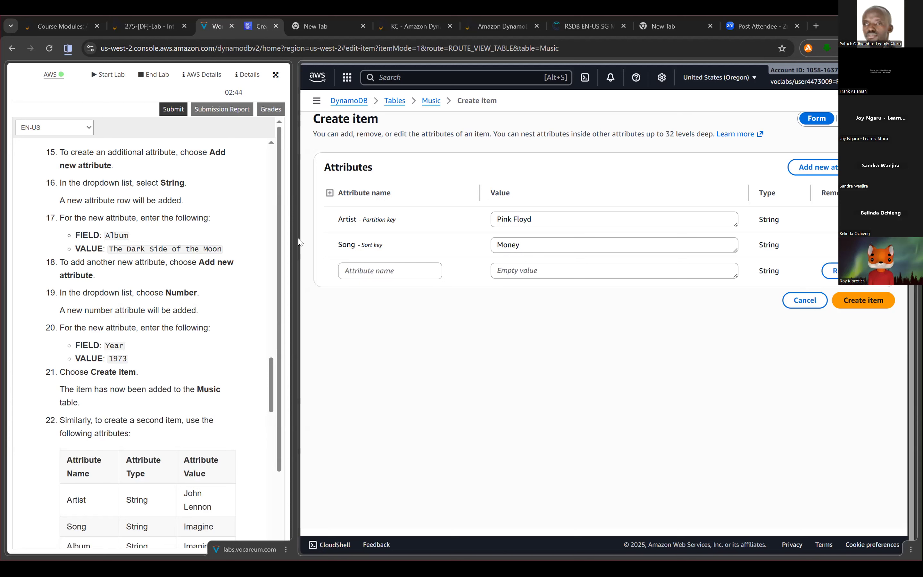
click(355, 266)
text(A)
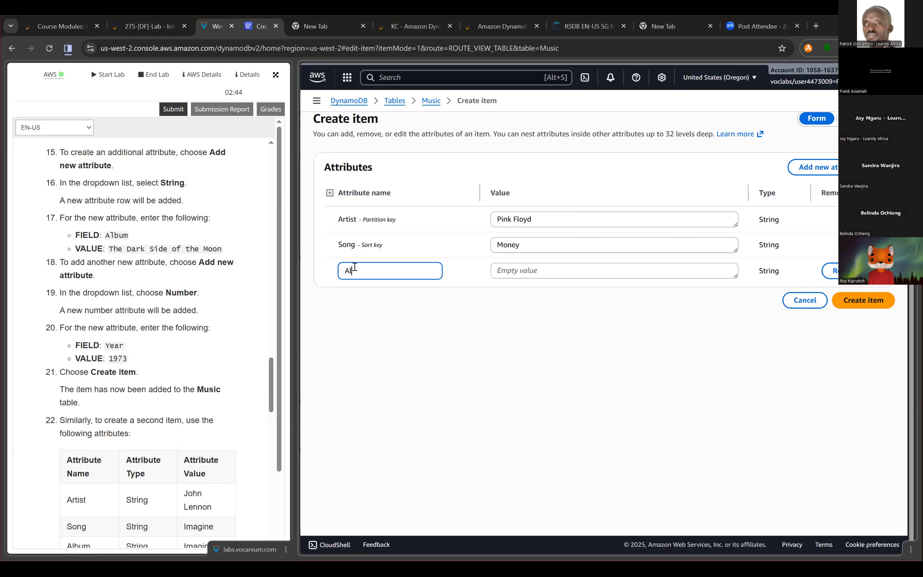
text(lbum)
click(649, 270)
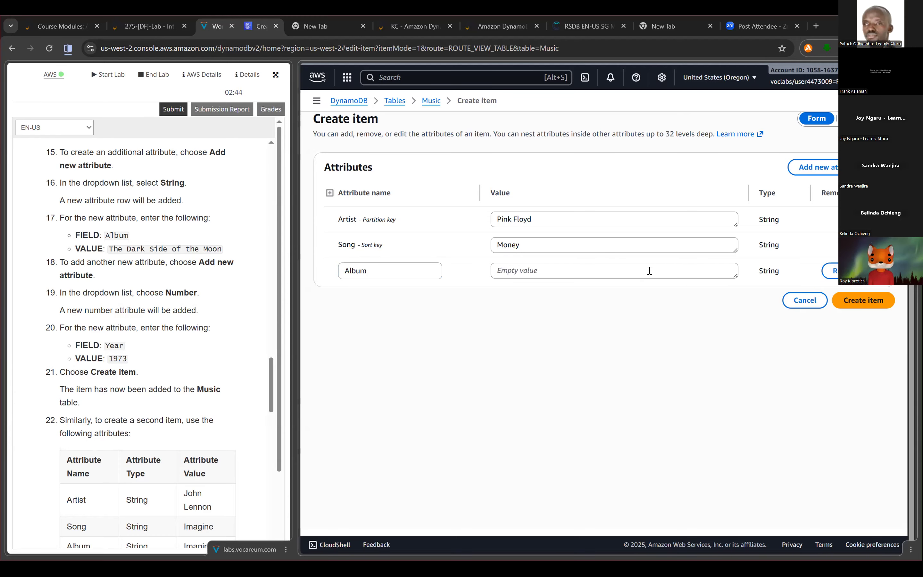
drag(108, 250, 223, 247)
key(ctrl+c)
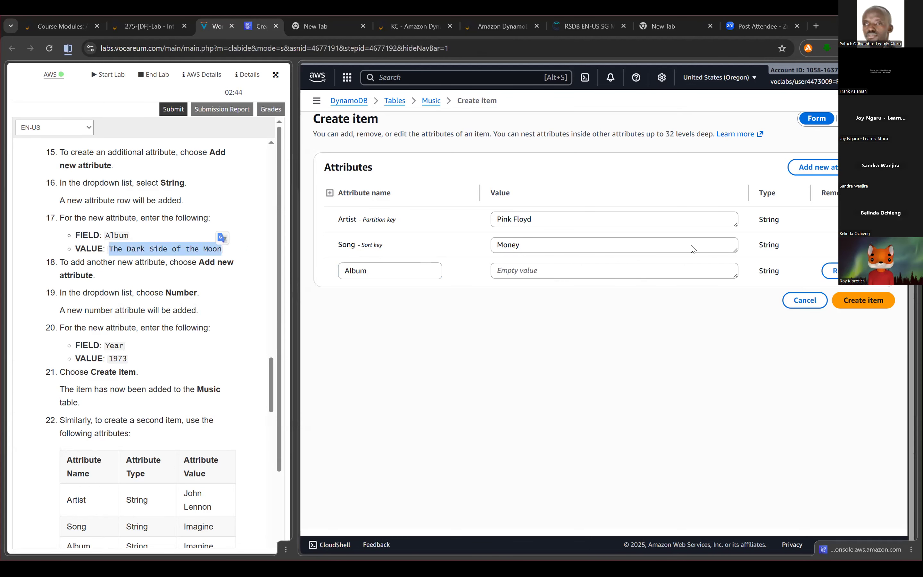
click(674, 273)
key(ctrl+v)
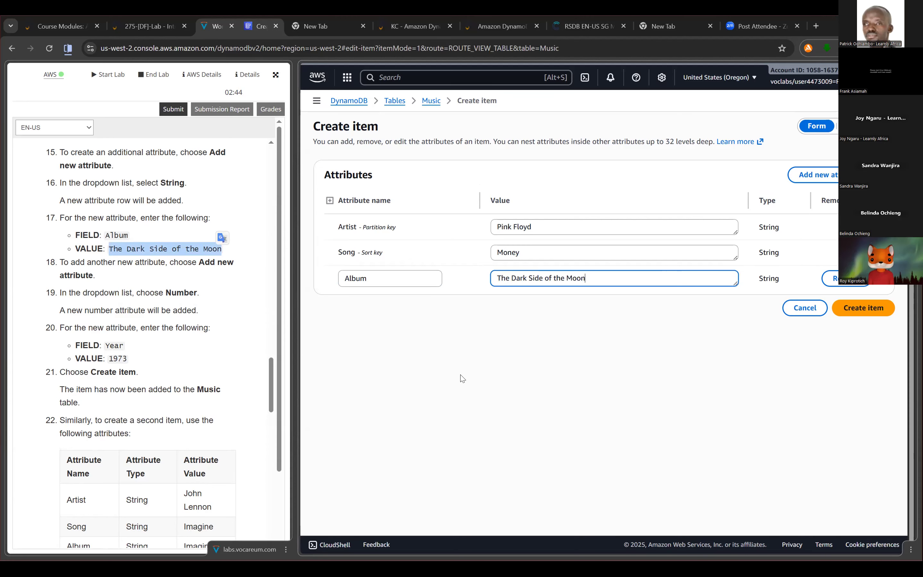
- Add a Number attribute named Year with the value 1973 and create the Pink Floyd item
scroll(145, 214, down, 1)
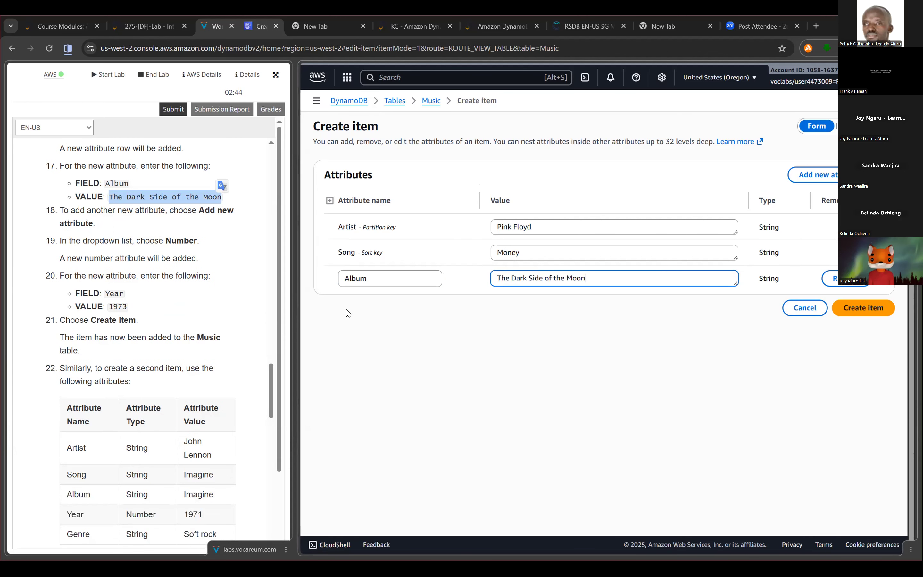
click(202, 363)
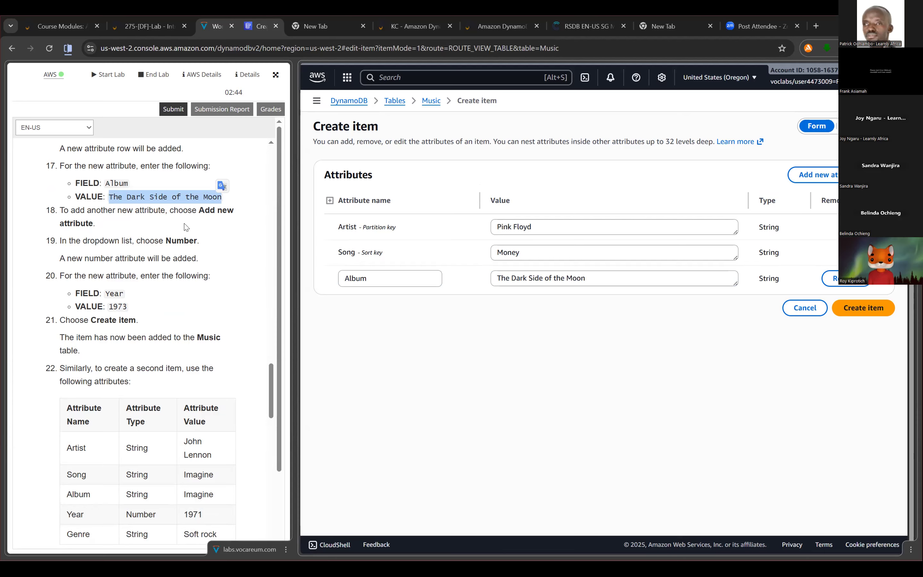
click(813, 174)
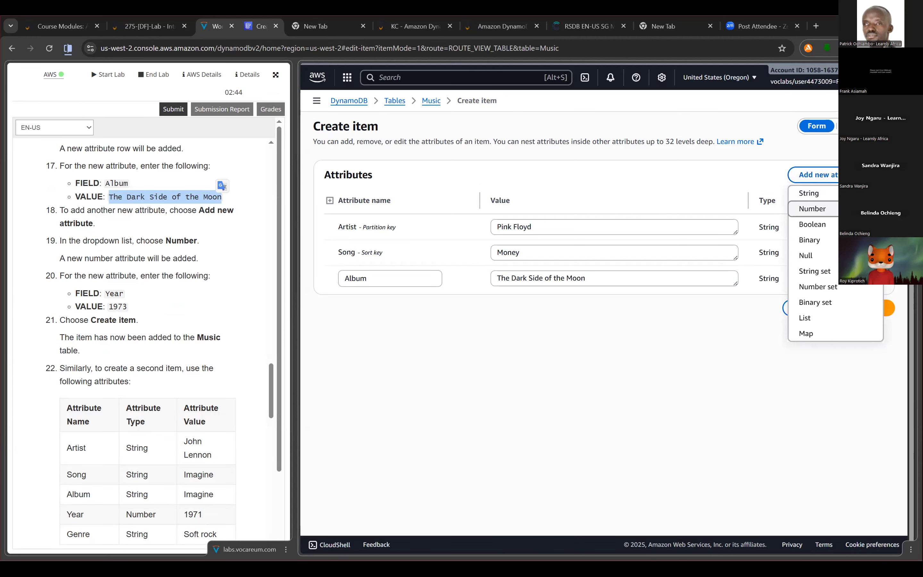
click(813, 208)
scroll(84, 290, down, 1)
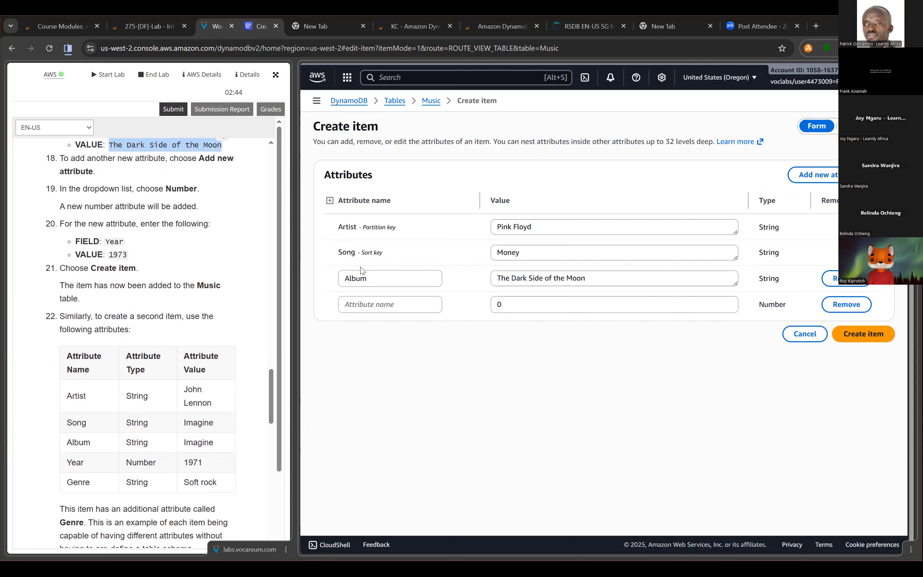
click(388, 303)
text(Year)
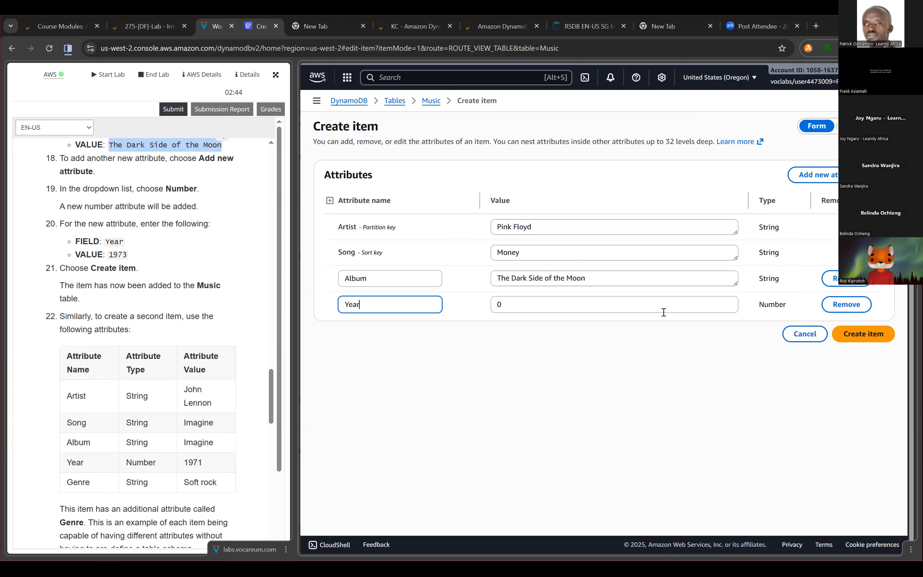
click(648, 298)
key(BackSpace)
text(1973)
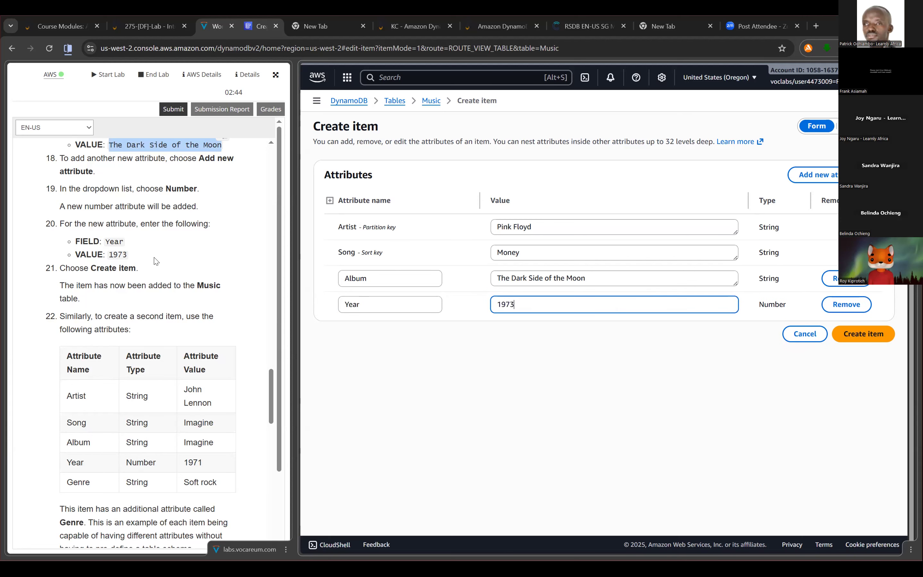
scroll(167, 266, down, 3)
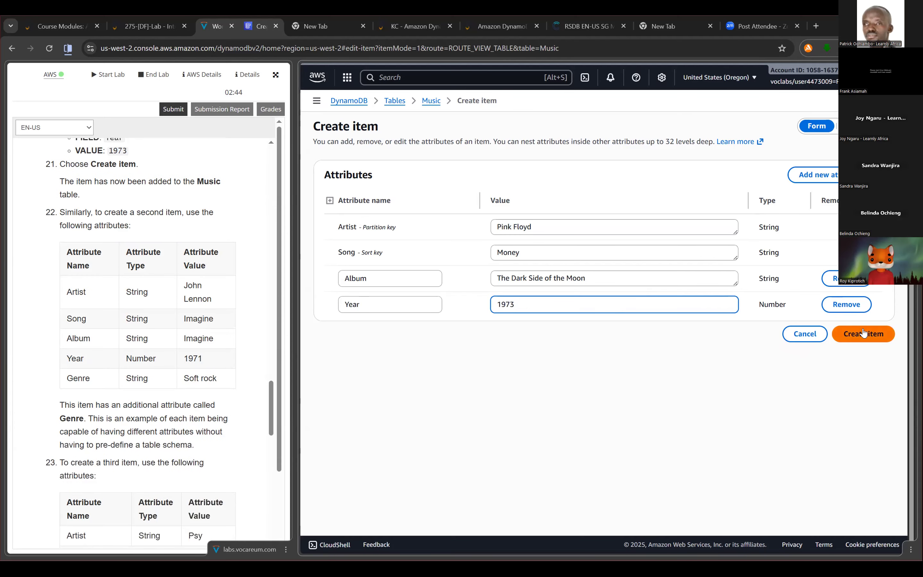
click(863, 334)
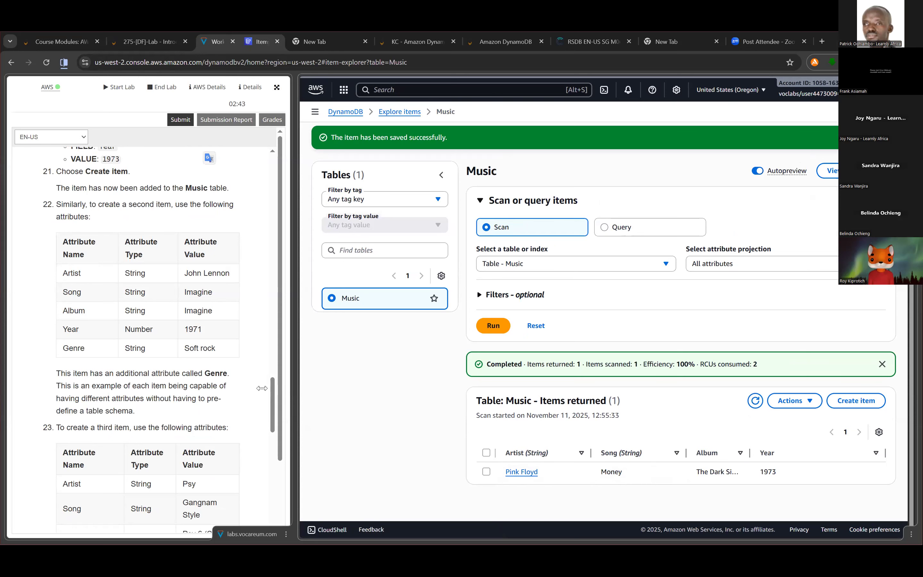
- Resize the split between the lab instructions and the console to read the attribute tables for the second and third items
drag(295, 309, 252, 309)
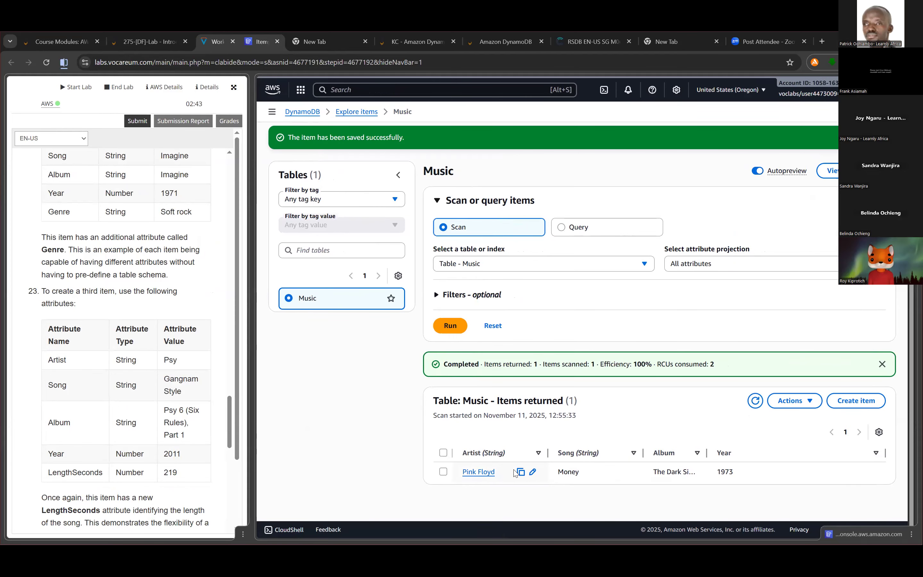
drag(252, 359, 391, 363)
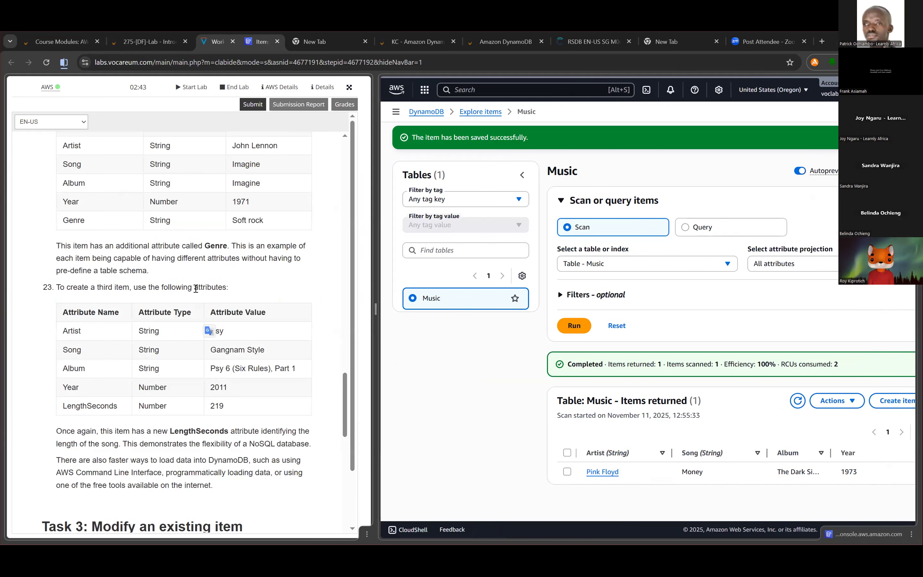
scroll(156, 218, up, 3)
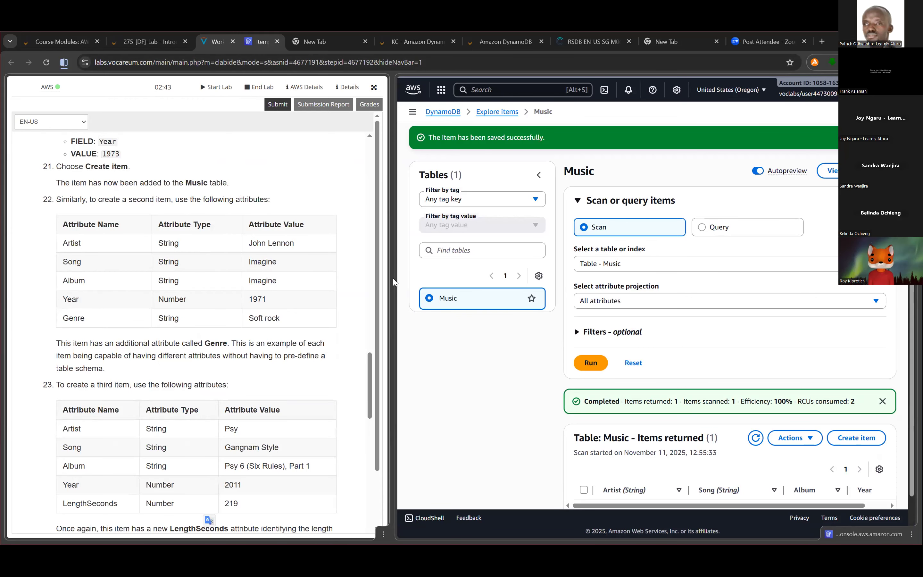
drag(392, 278, 309, 271)
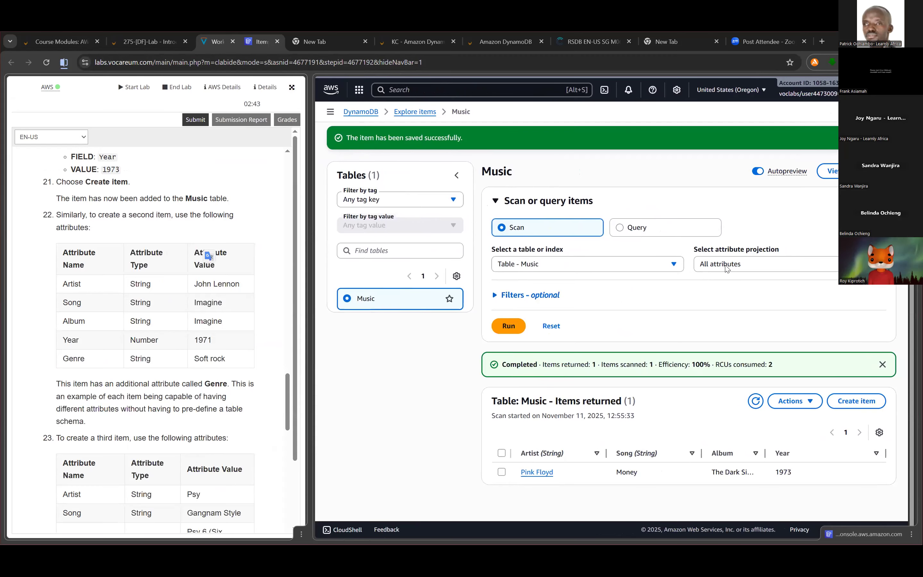
- Start a second item in the Music table with the Artist value John Lennon and the Song value Imagine
click(859, 404)
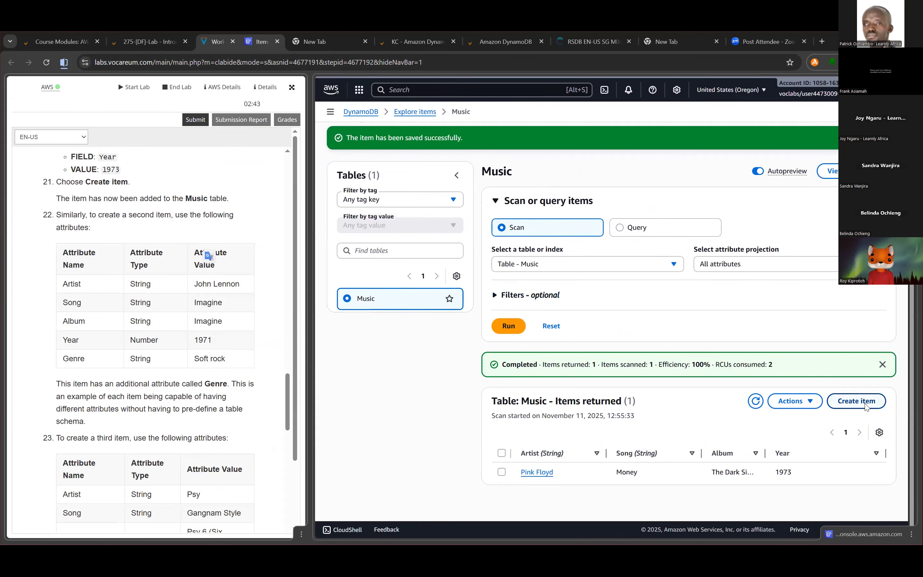
click(541, 230)
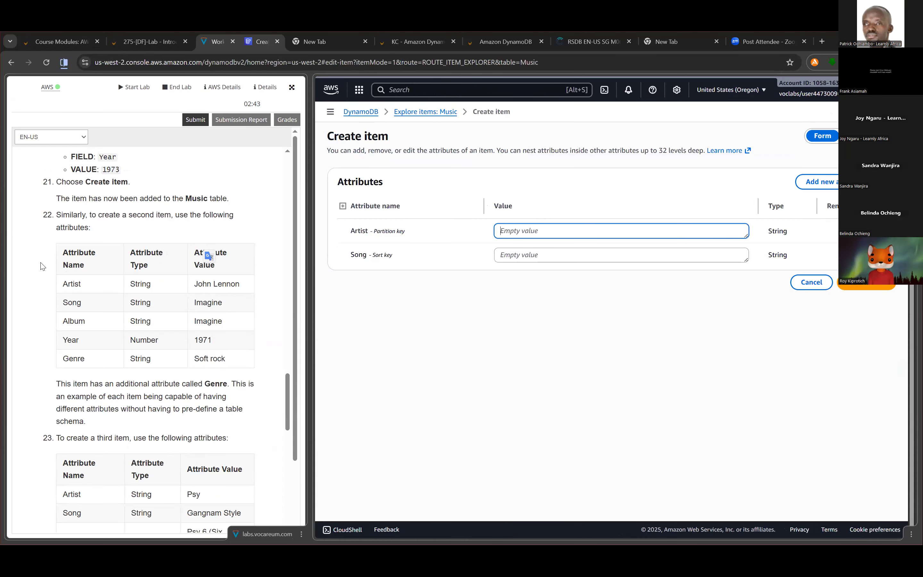
click(169, 240)
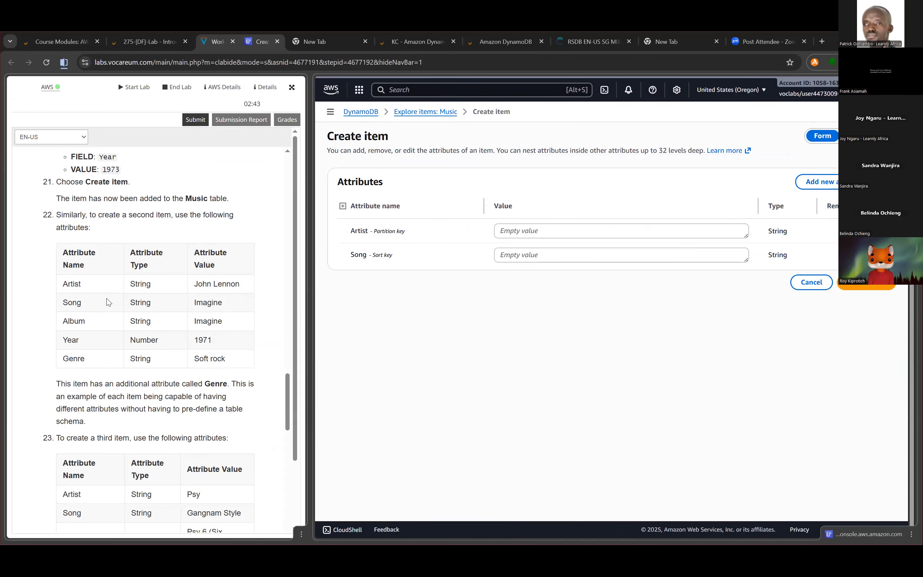
click(596, 231)
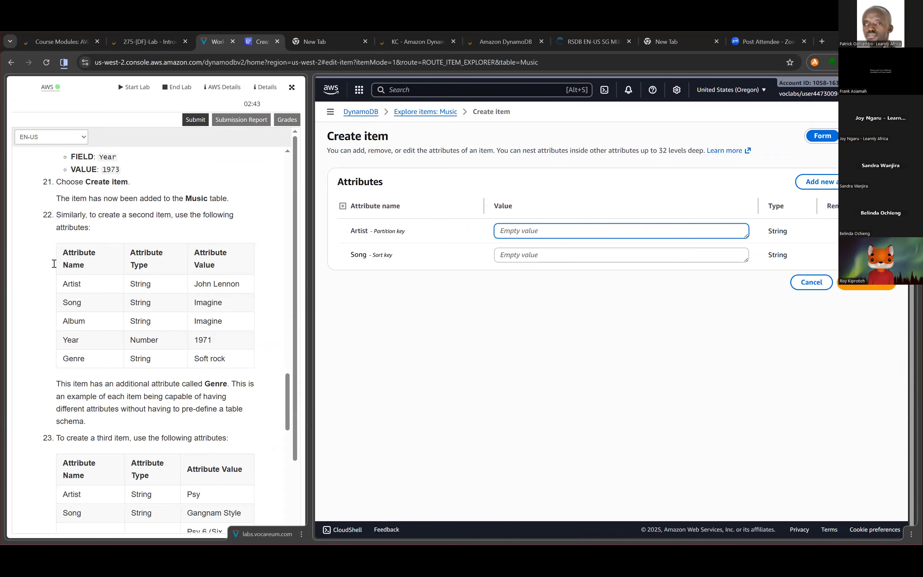
drag(196, 286, 240, 287)
key(ctrl+c)
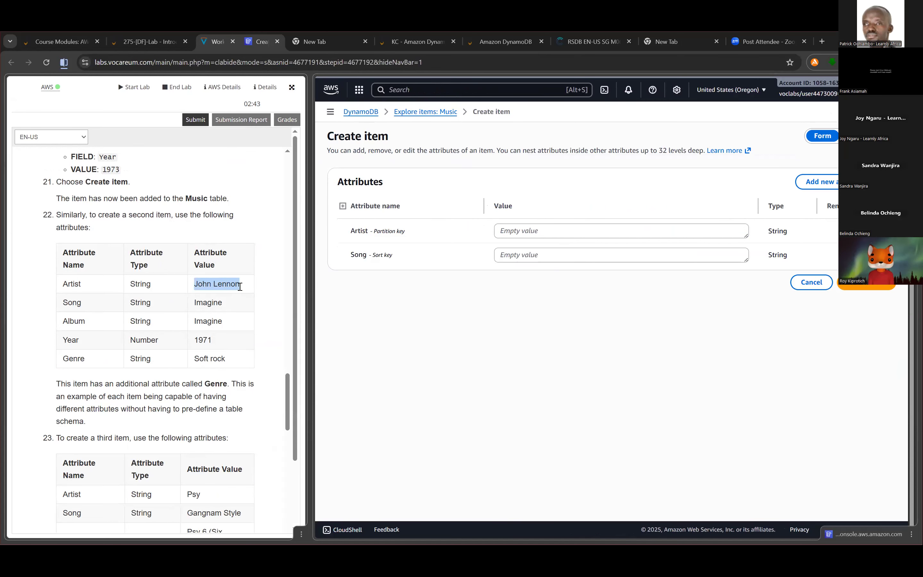
click(631, 226)
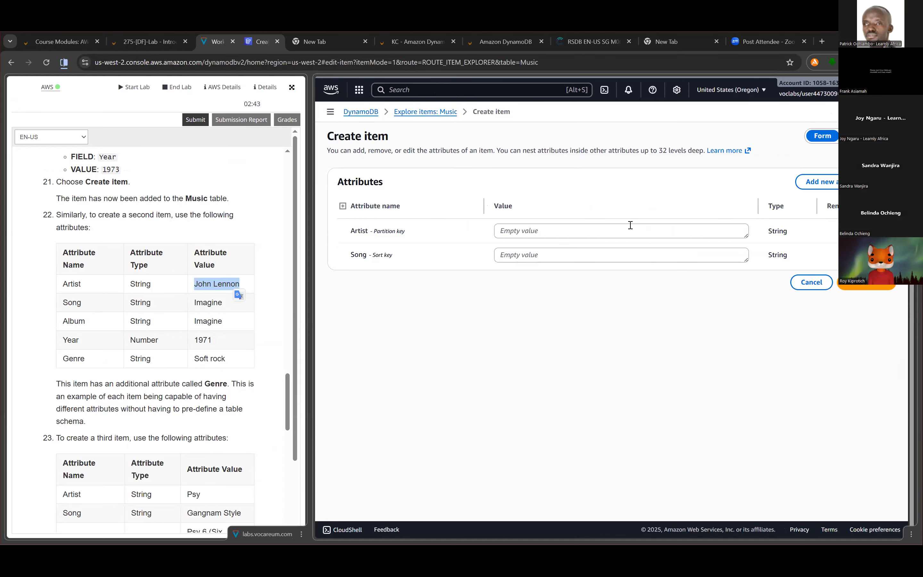
key(ctrl+v)
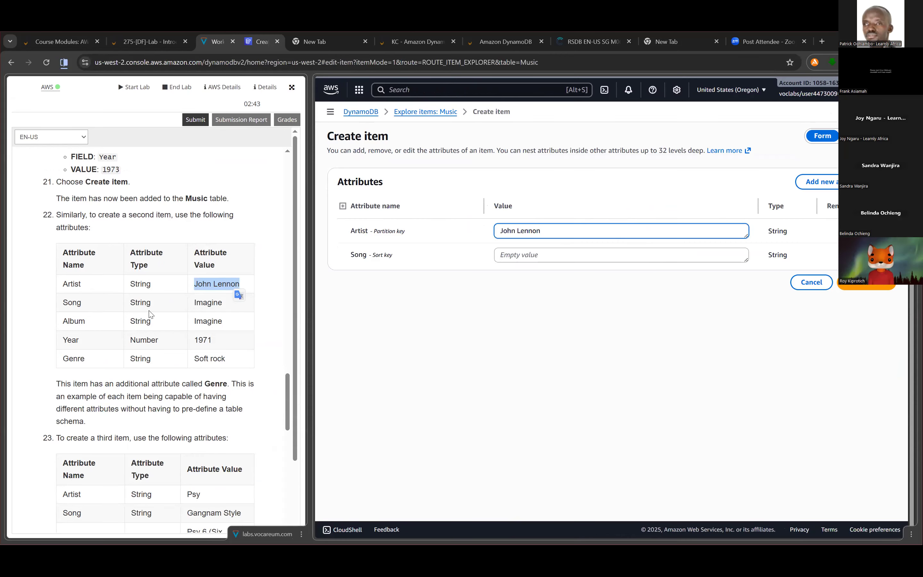
click(151, 312)
drag(191, 303, 228, 307)
key(ctrl+c)
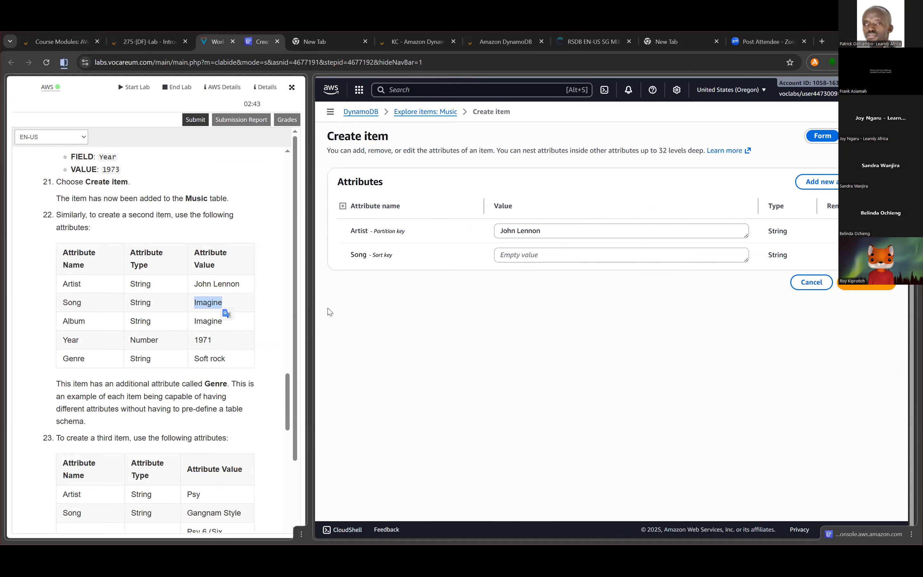
click(555, 256)
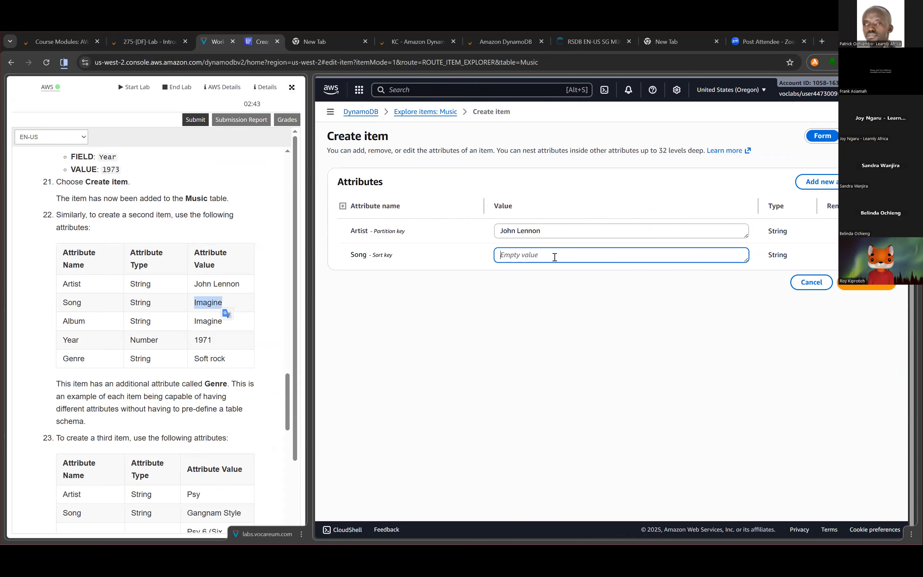
key(ctrl+v)
- Add a String attribute named Album with the value Imagine to the John Lennon item
click(824, 181)
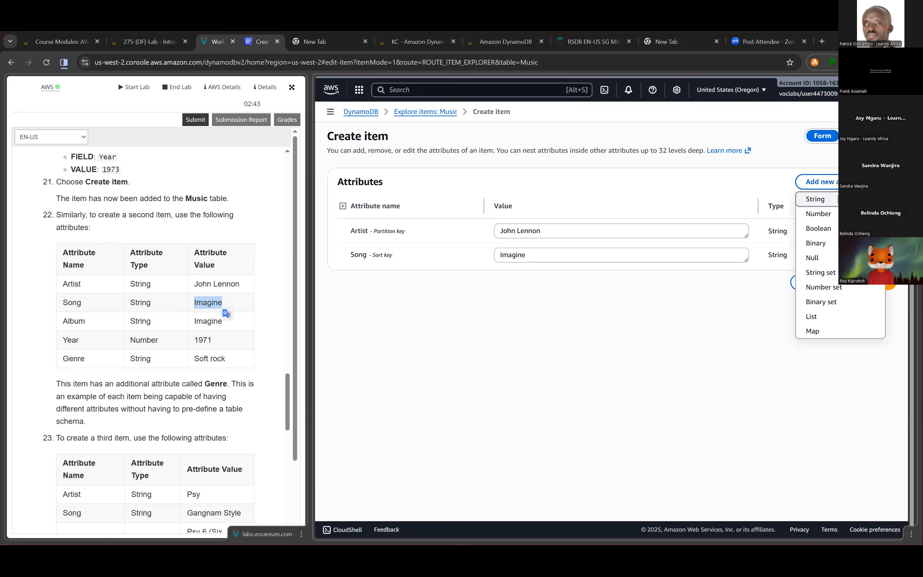
click(831, 200)
click(384, 278)
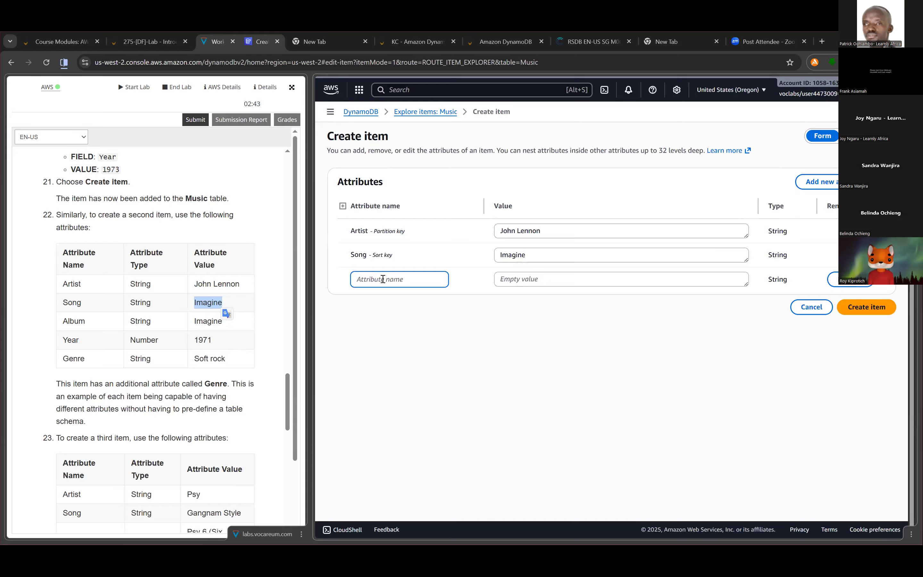
text(Album)
click(585, 281)
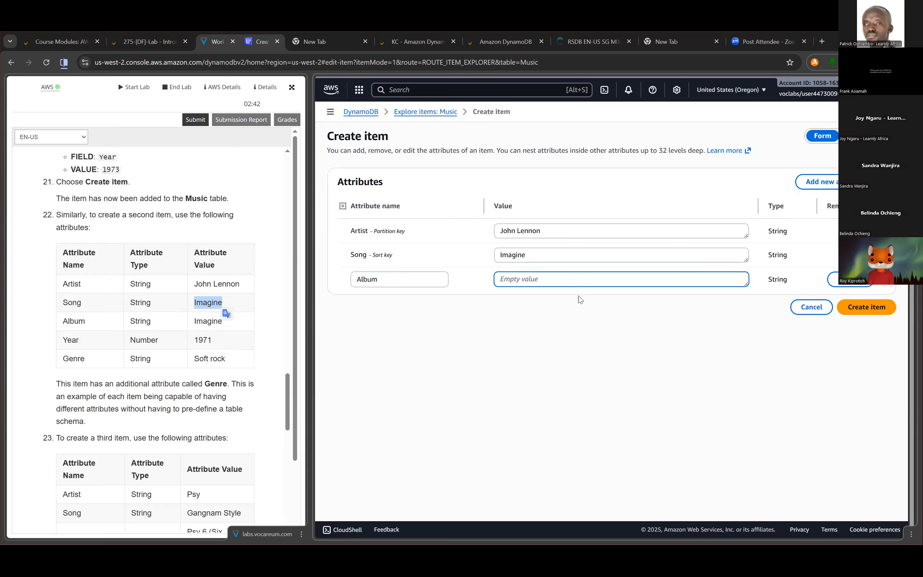
key(ctrl+v)
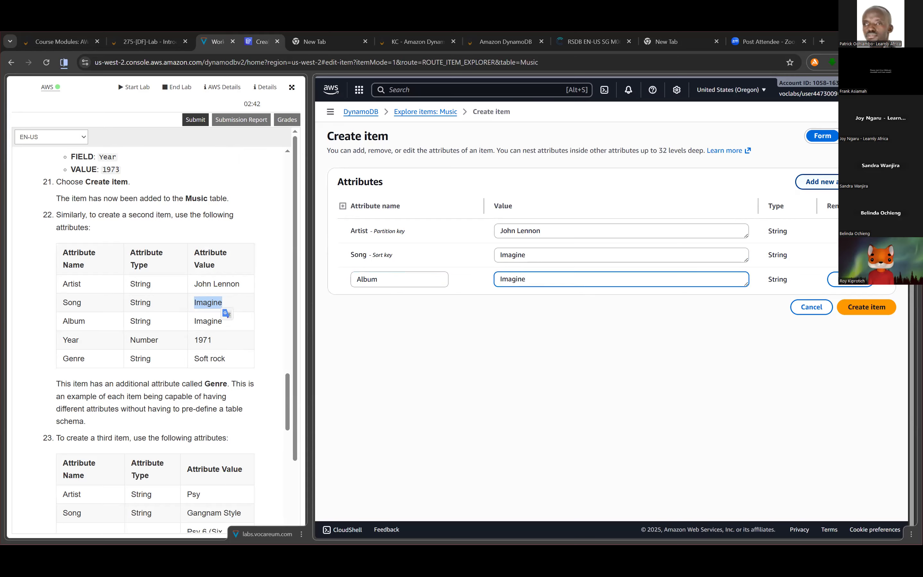
- Add a Number attribute named Year with the value 1971 to the John Lennon item
click(817, 182)
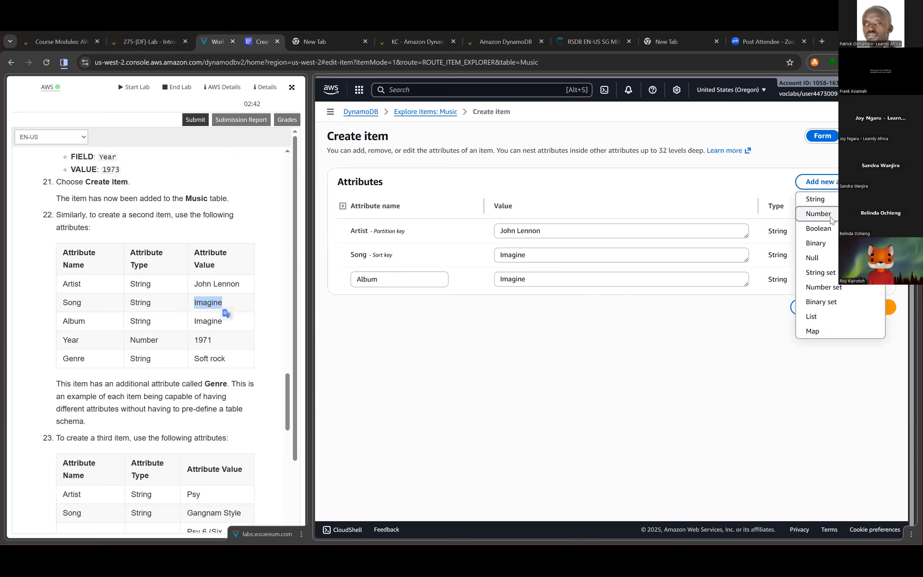
key(Return)
click(396, 305)
text(Year)
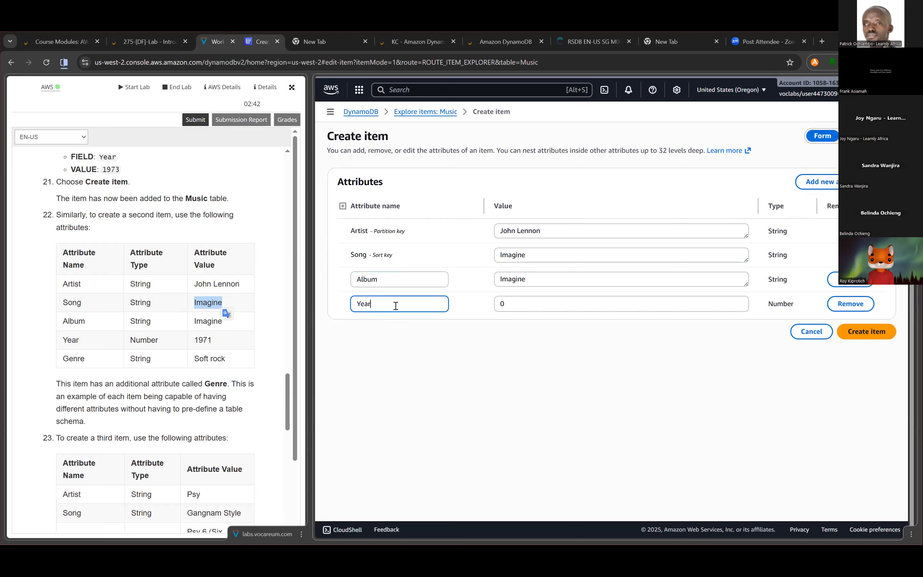
click(562, 302)
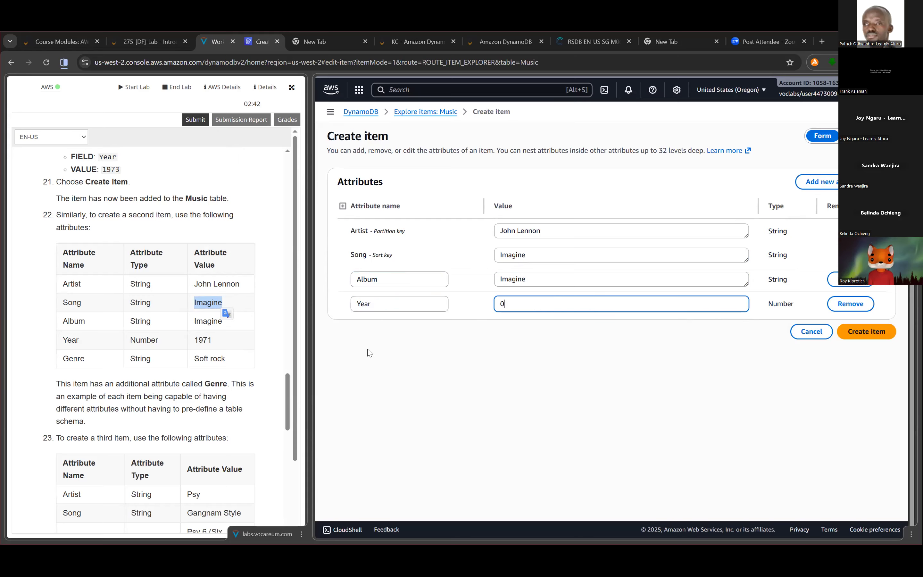
key(BackSpace)
text(1)
- Add a String attribute named Genre with the value Soft rock and create the John Lennon item
click(821, 182)
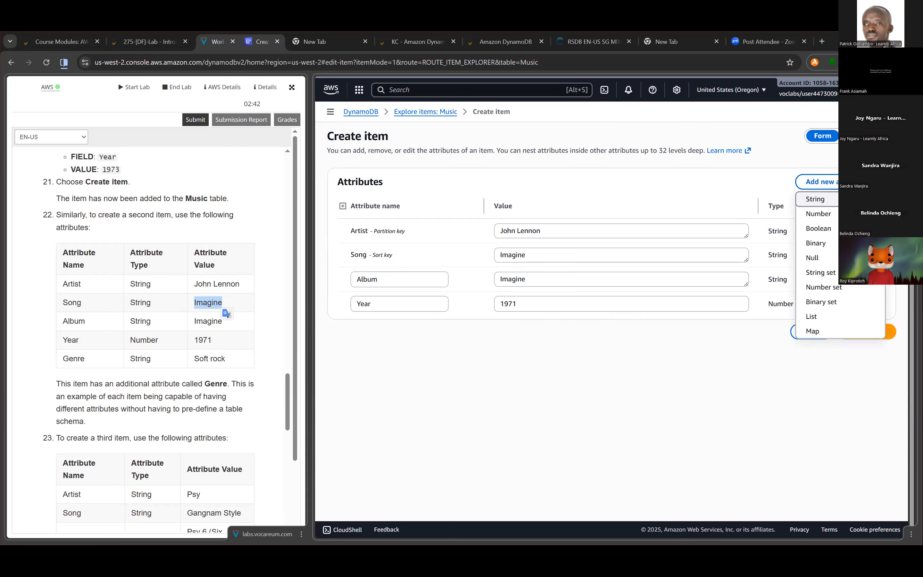
click(816, 199)
click(381, 329)
text(Genre)
click(551, 331)
click(221, 361)
triple_click(220, 360)
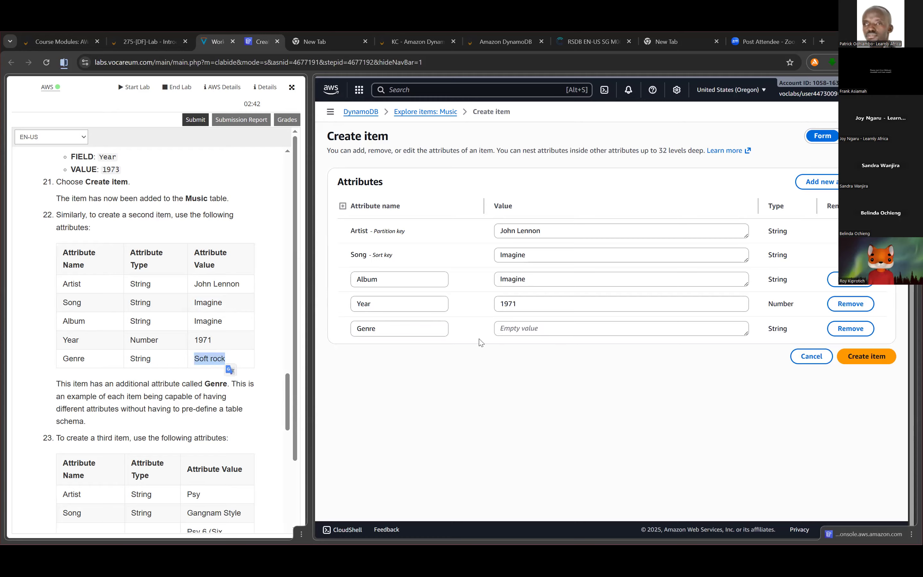
click(534, 331)
click(533, 402)
scroll(115, 284, down, 3)
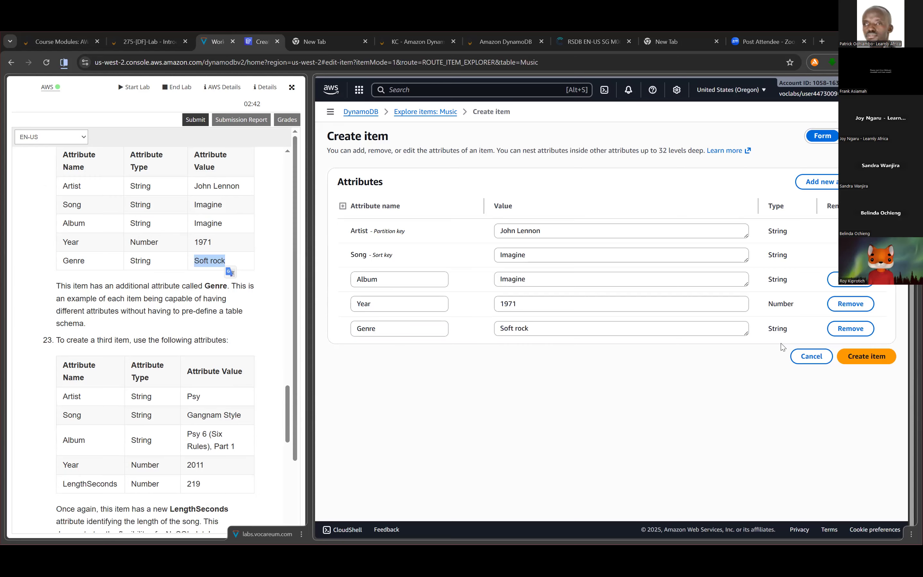
click(851, 351)
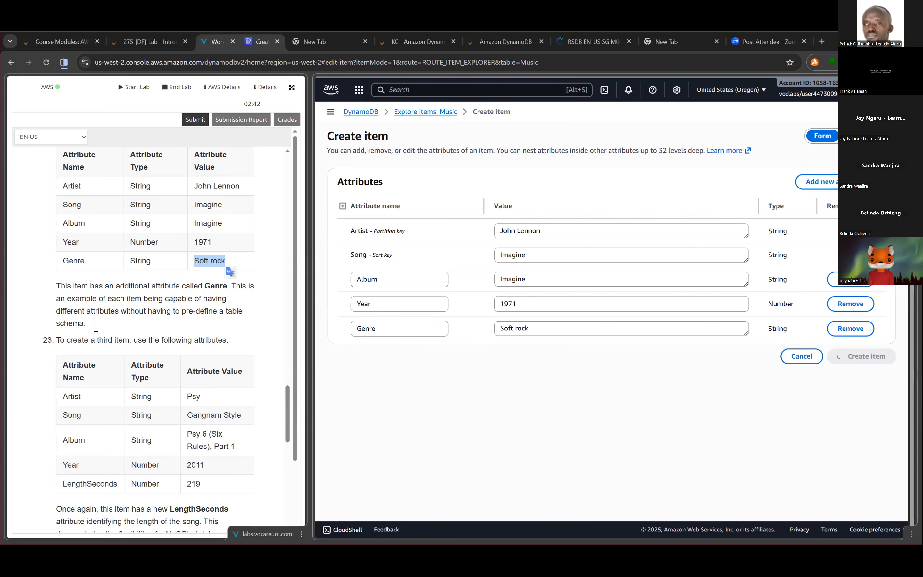
- Start a third item in the Music table with the Artist value Psy and the Song value Gangnam Style
scroll(96, 327, down, 4)
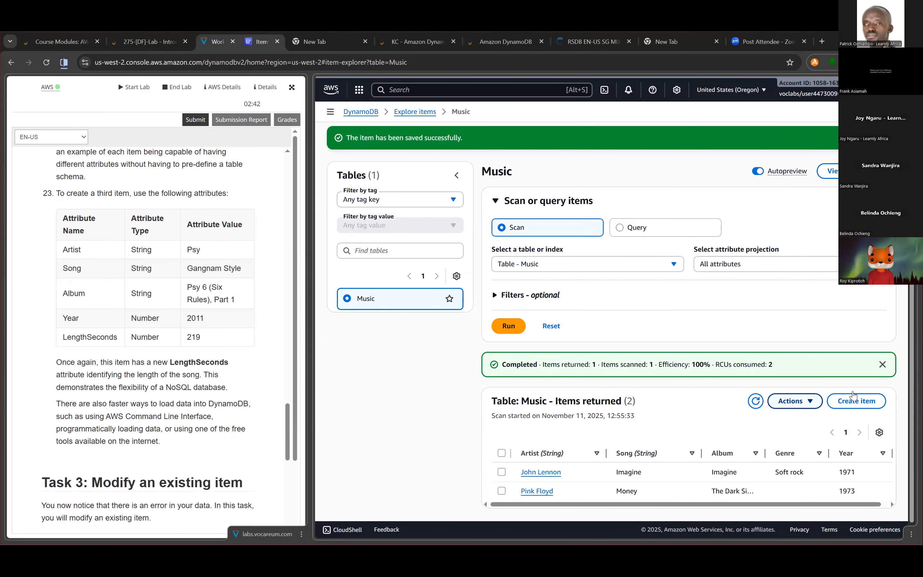
click(855, 399)
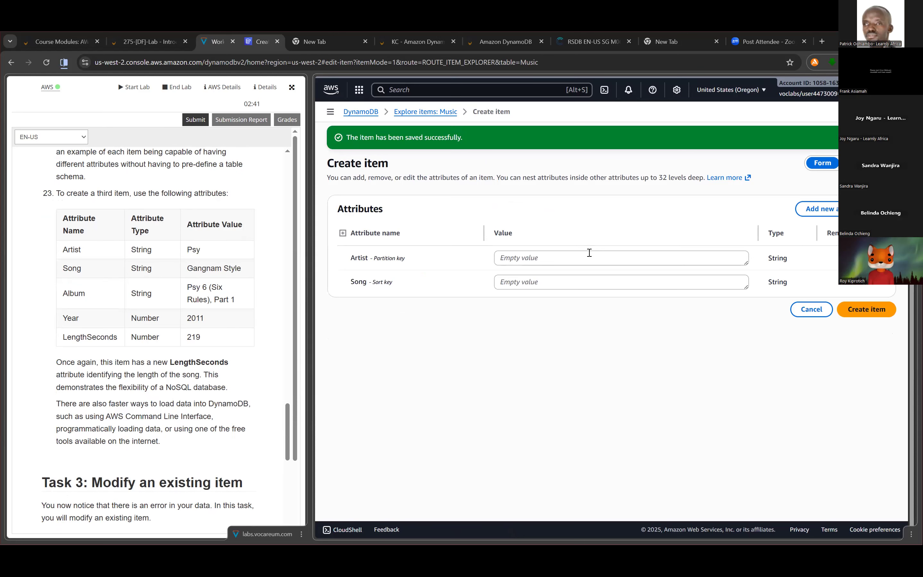
click(589, 253)
text(Psy)
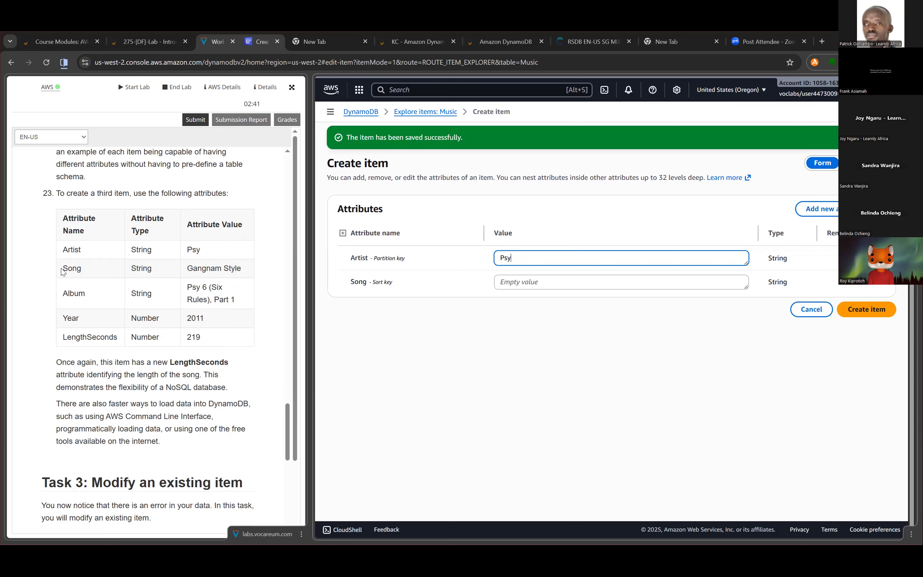
drag(188, 266, 242, 272)
right_click(216, 272)
click(280, 284)
click(582, 281)
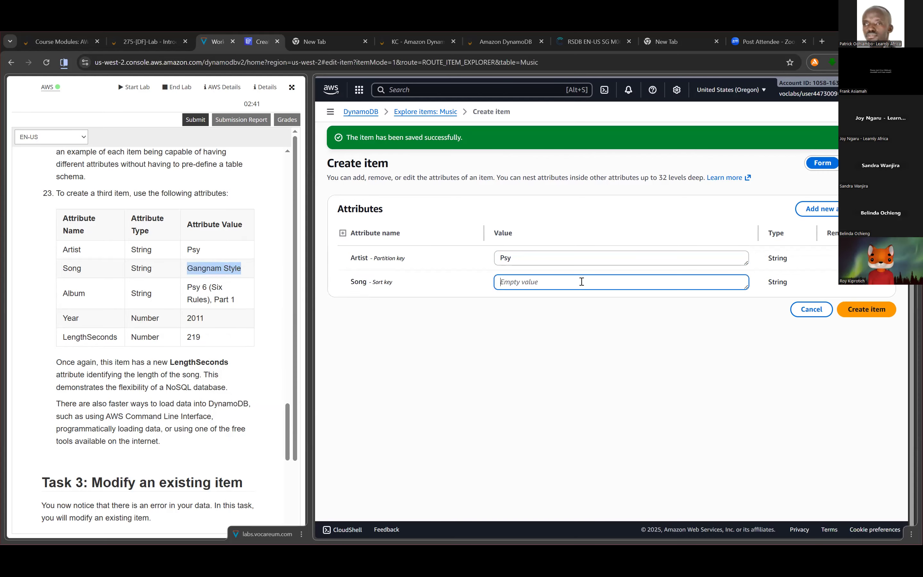
key(ctrl+v)
- Add a String attribute named Album with the value Psy 6 (Six Rules), Part 1 to the Psy item
click(820, 208)
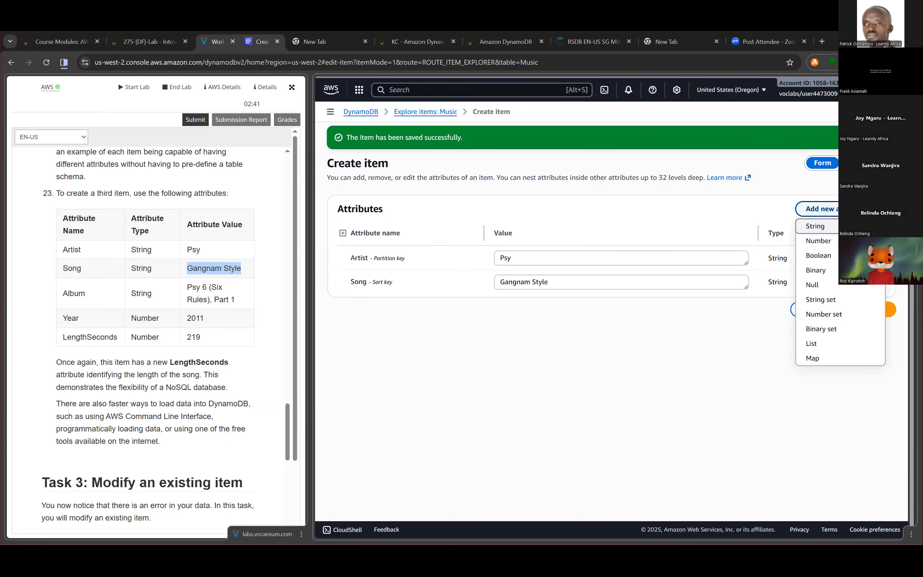
click(828, 229)
click(393, 307)
text(Album)
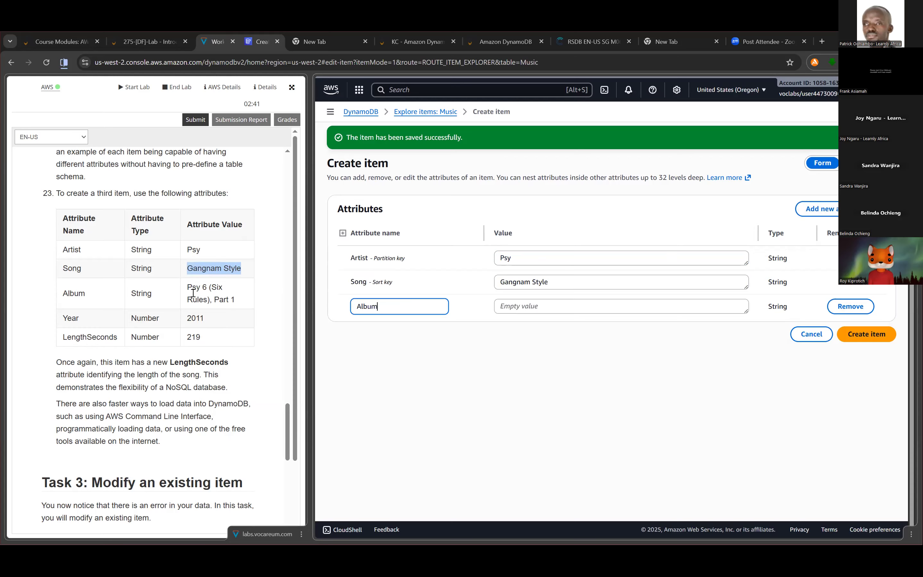
drag(187, 289, 237, 301)
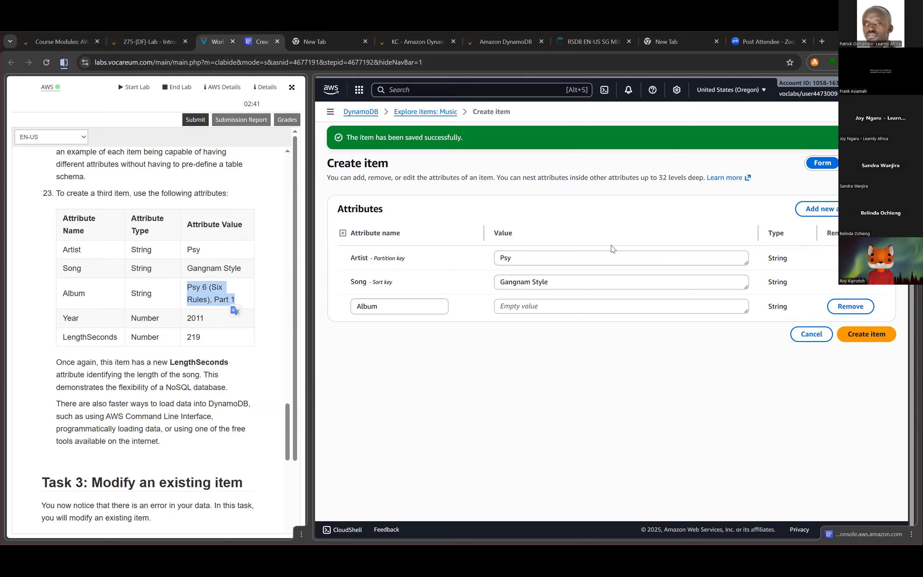
click(558, 306)
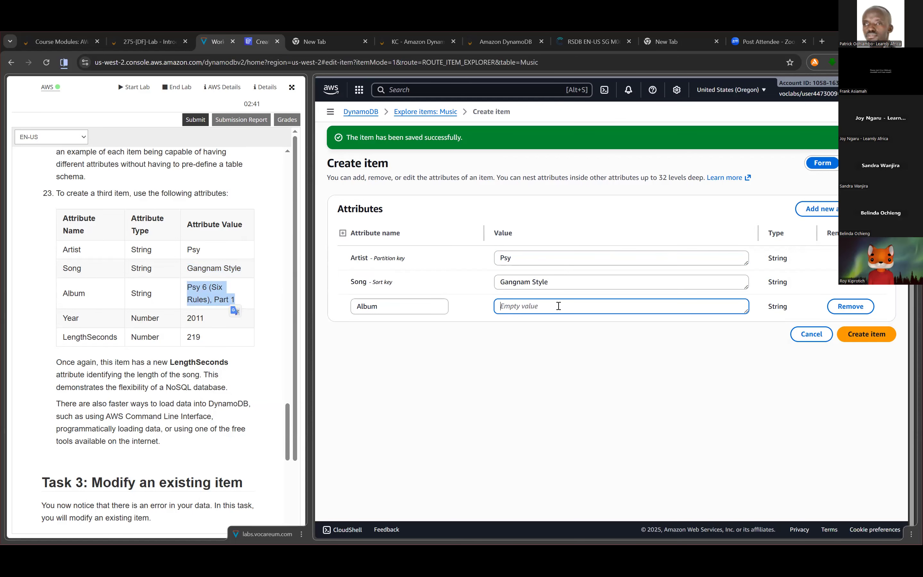
key(ctrl+v)
- Add a Number attribute named Year with the value 2011 to the Psy item
click(816, 208)
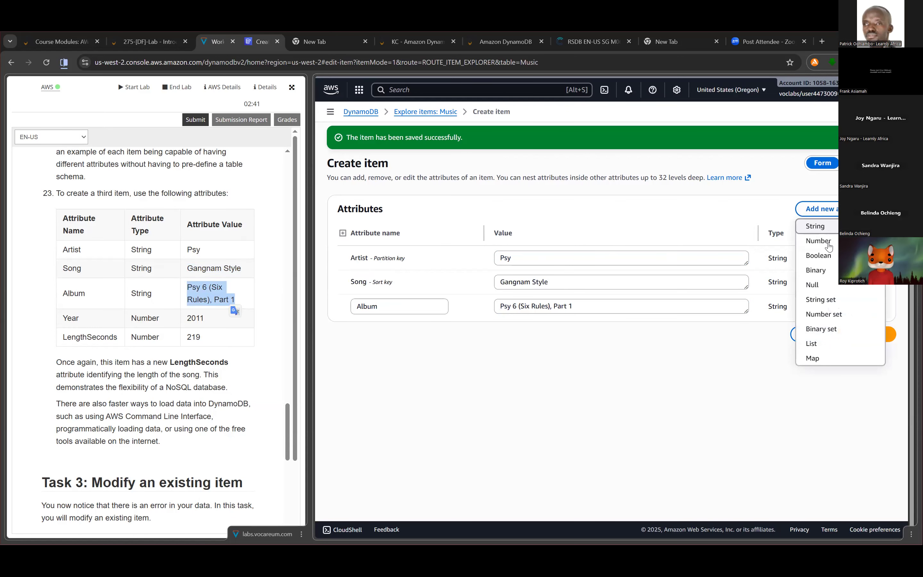
click(816, 240)
click(412, 330)
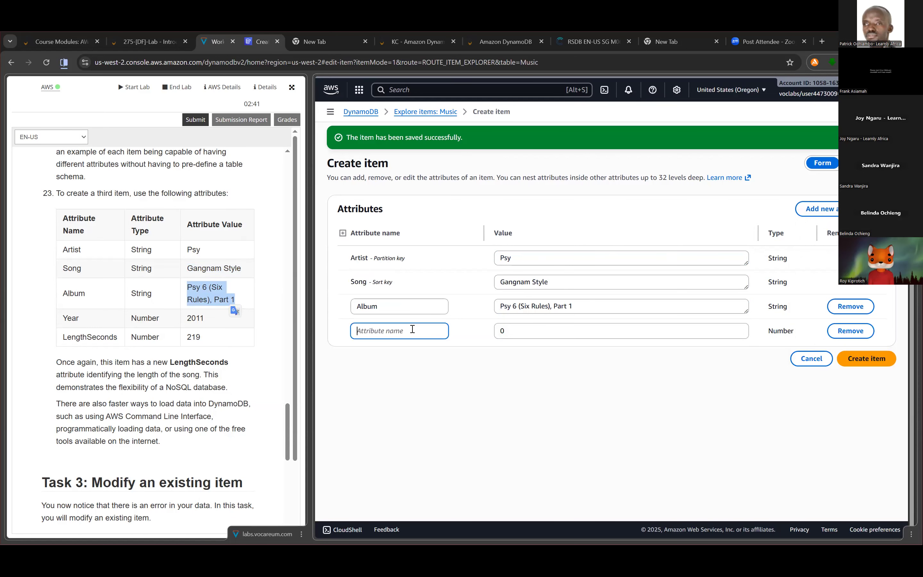
text(Year)
click(640, 330)
key(BackSpace)
text(2011)
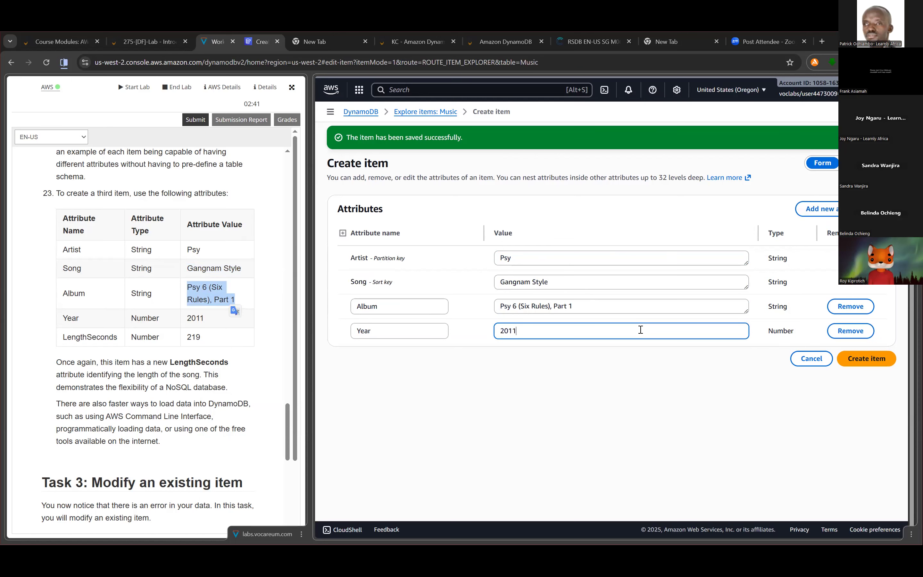
- Add a Number attribute named LengthSeconds with the value 219 and create the Psy item
click(816, 209)
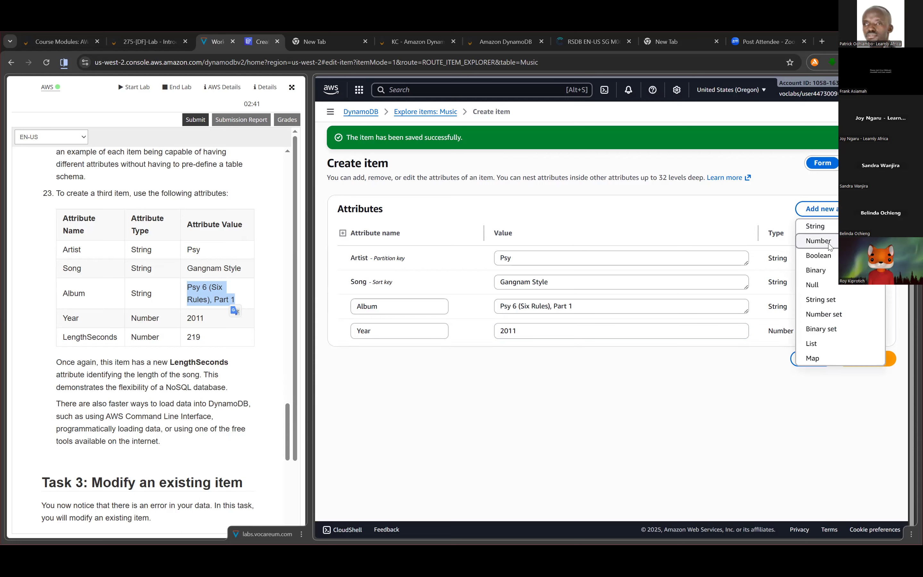
click(829, 247)
click(69, 338)
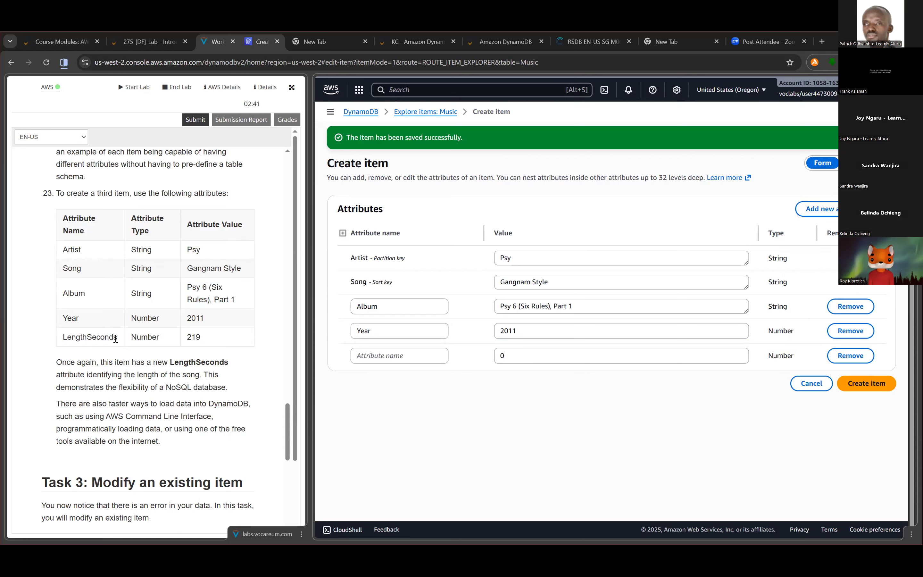
double_click(70, 339)
right_click(96, 339)
click(143, 352)
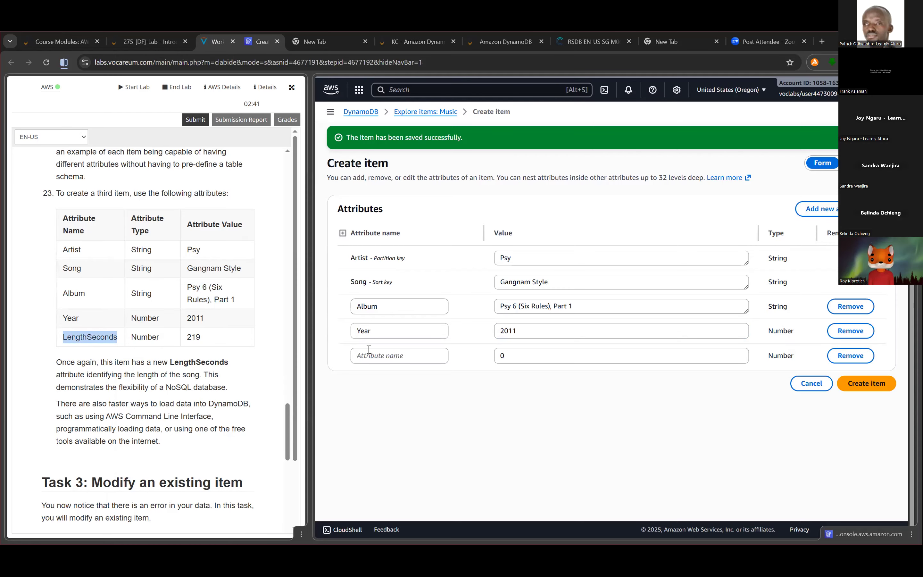
click(372, 355)
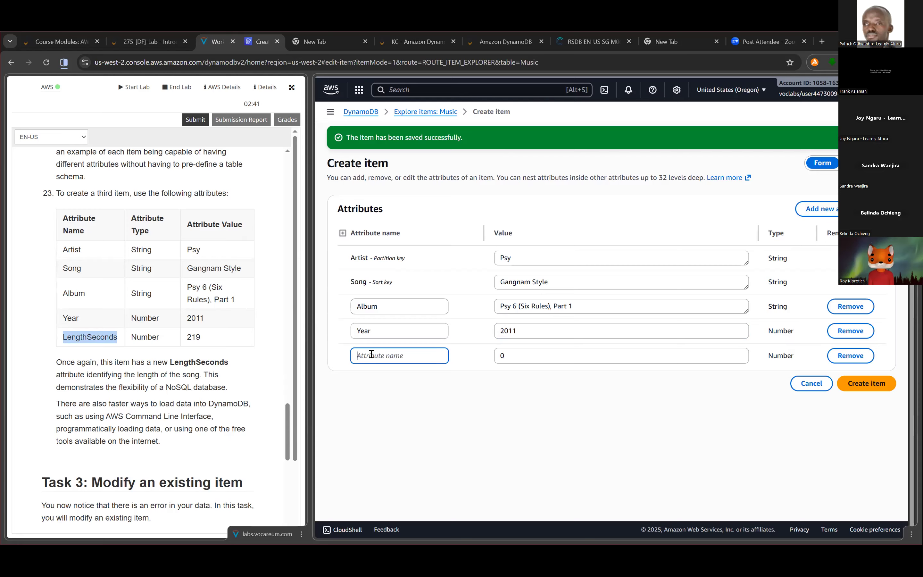
key(ctrl+v)
click(532, 356)
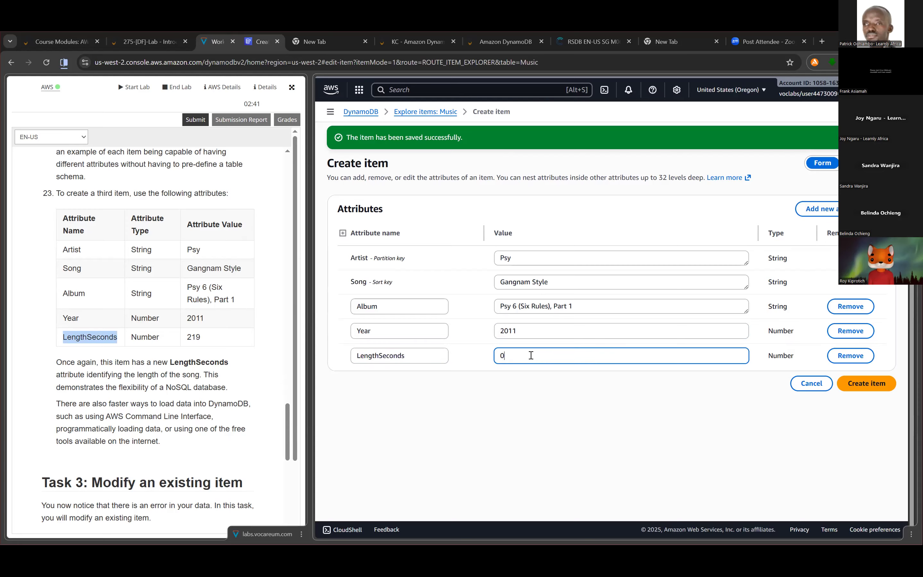
key(BackSpace)
text(219)
click(880, 390)
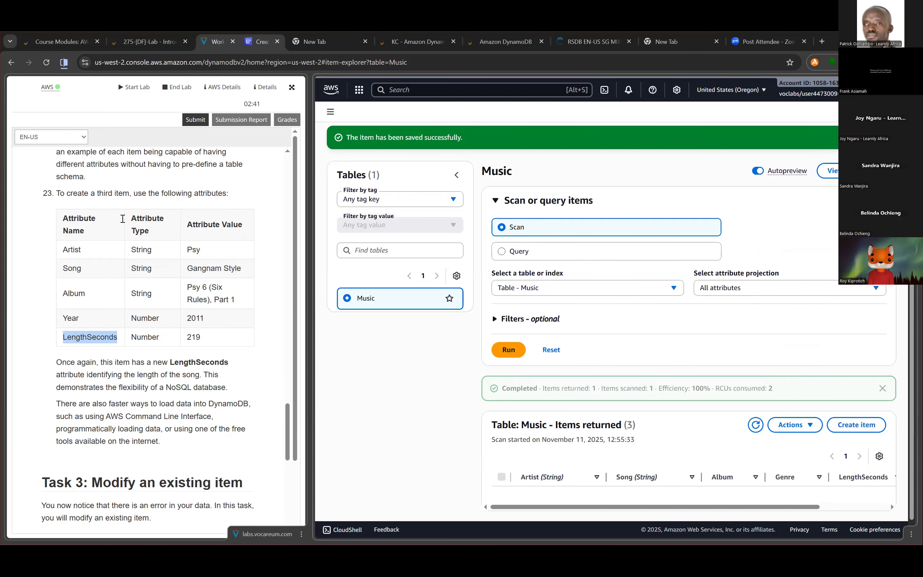
- Read the Task 3 instructions and widen the console side of the split to show the Year column of the Music items
scroll(191, 220, down, 3)
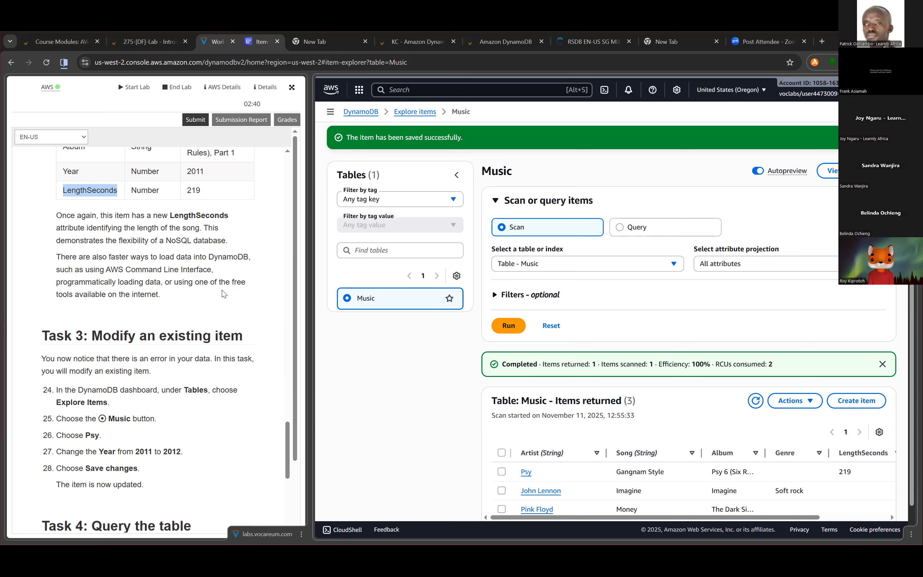
scroll(221, 295, down, 1)
scroll(222, 295, down, 2)
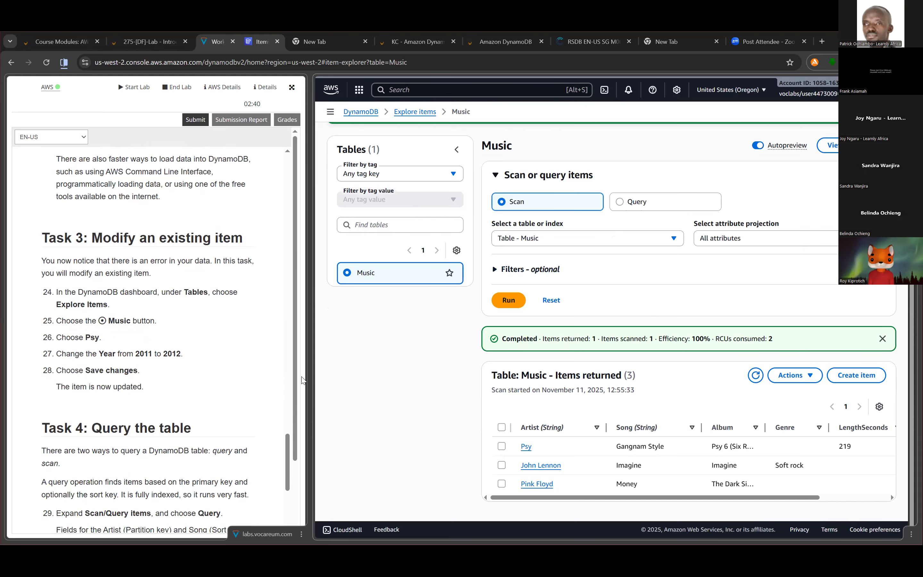
drag(310, 379, 206, 380)
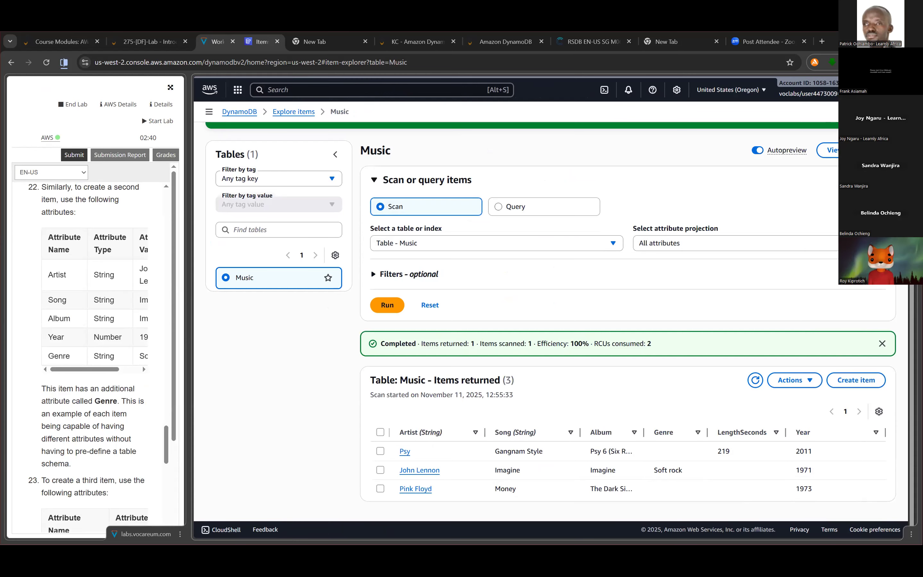
drag(311, 327, 216, 324)
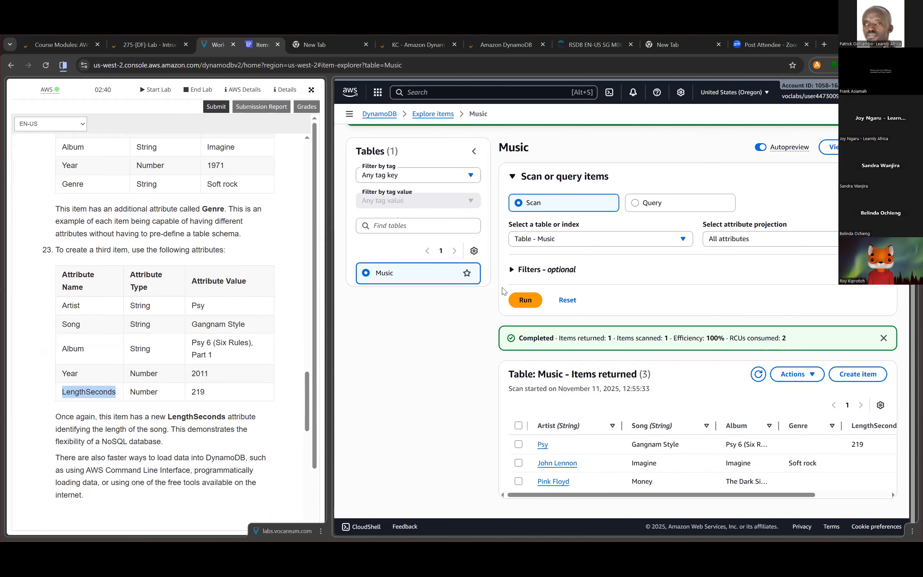
scroll(131, 270, down, 6)
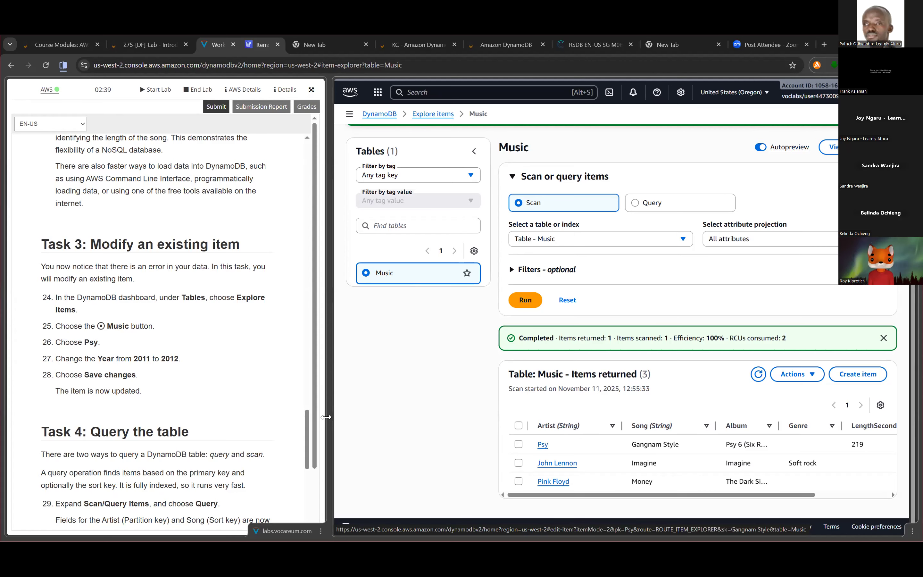
drag(329, 411, 223, 409)
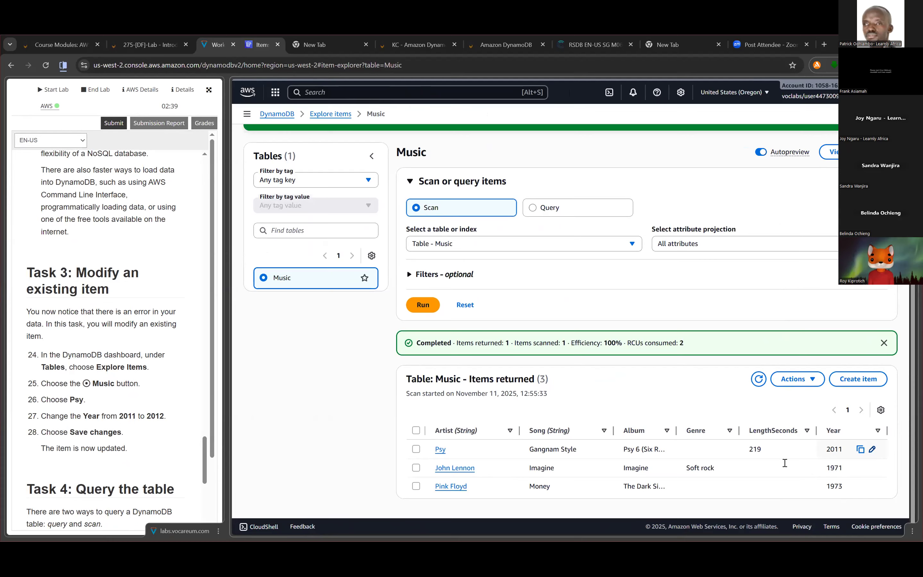
- Set the Year of the Psy item to 2012 directly in the Music items table and save it
double_click(785, 463)
text(2012)
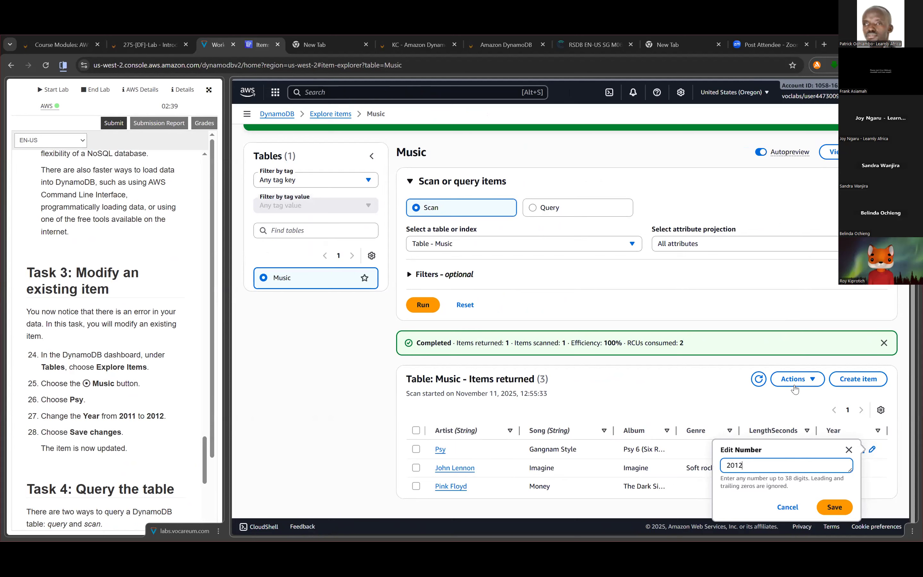
key(Return)
mouse_move(836, 453)
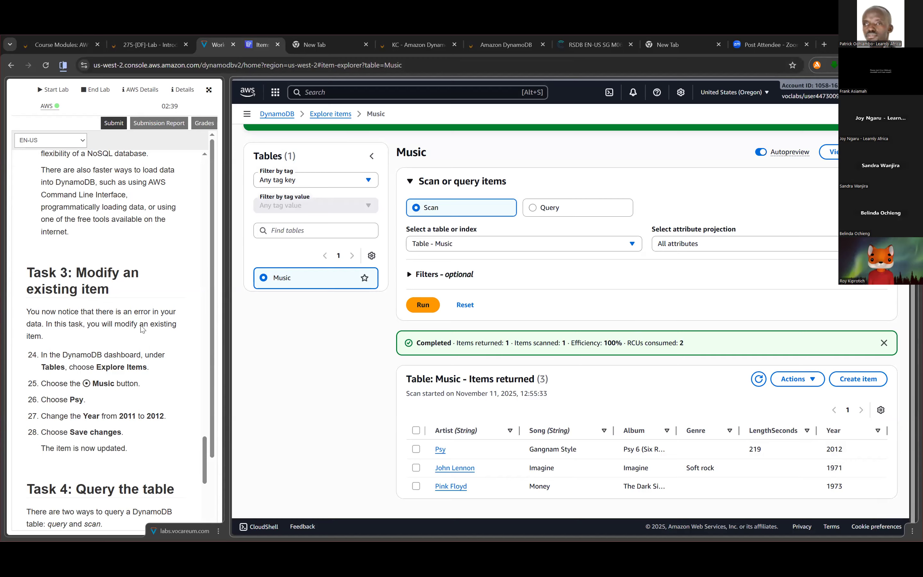
- Read the Task 4 lab instructions on querying and scanning the Music table
scroll(210, 376, down, 5)
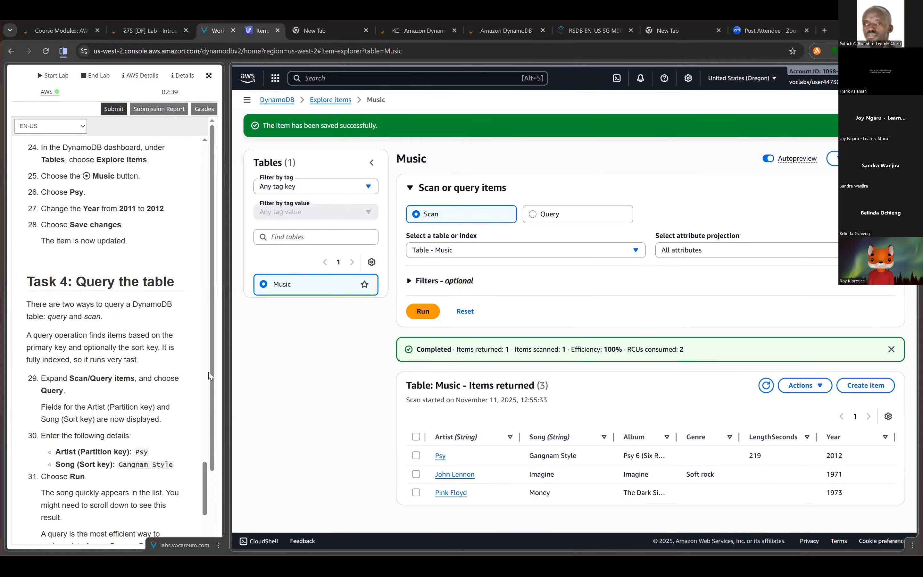
scroll(210, 376, down, 1)
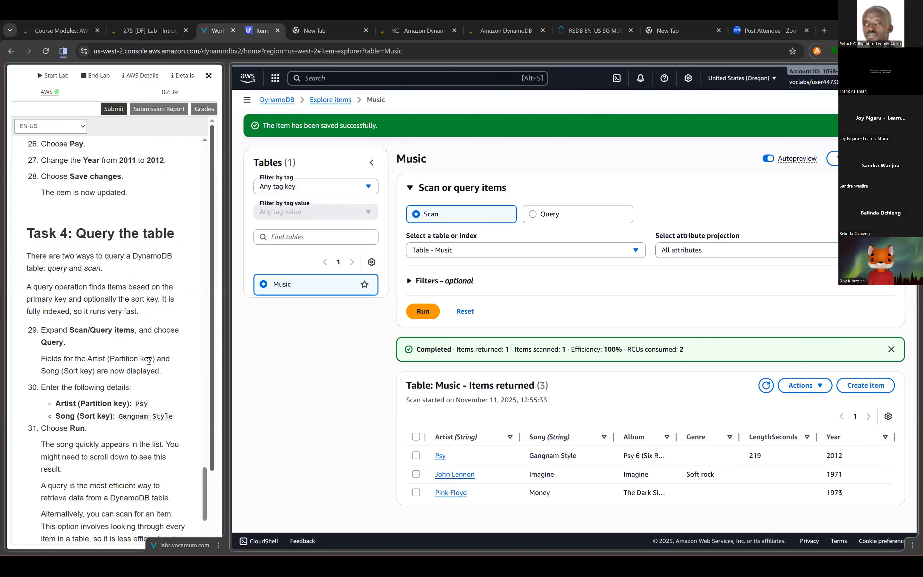
scroll(148, 360, down, 2)
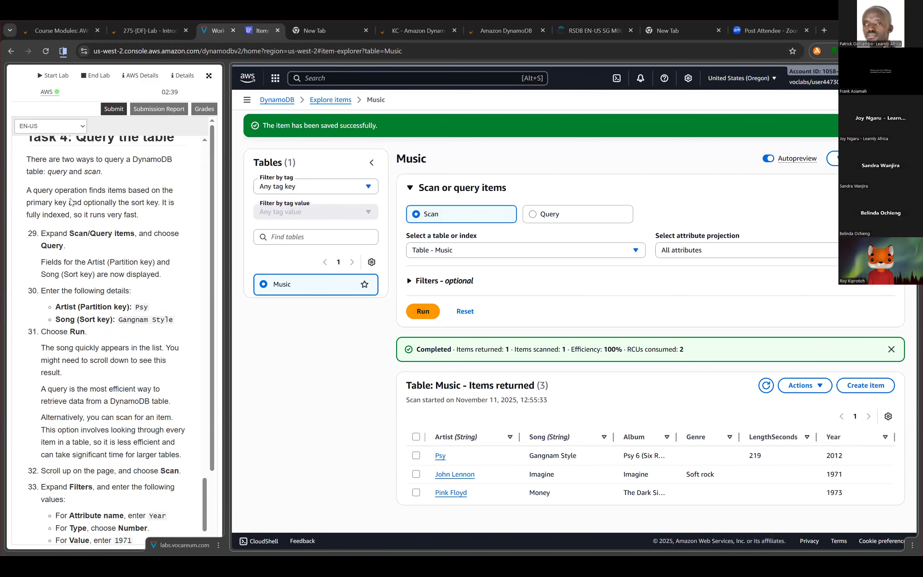
- Switch the Music table's item search to Query and set the Artist partition key to Psy
scroll(49, 185, down, 1)
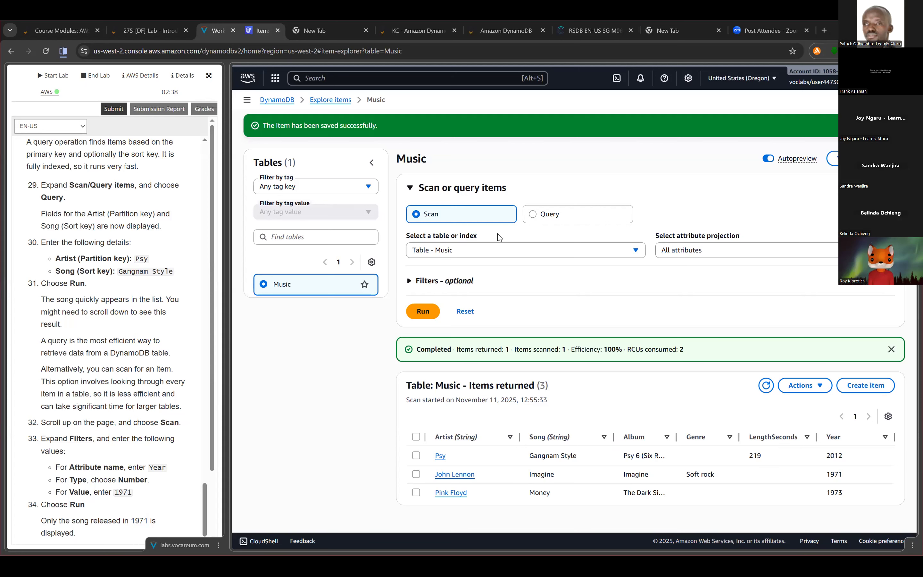
click(539, 208)
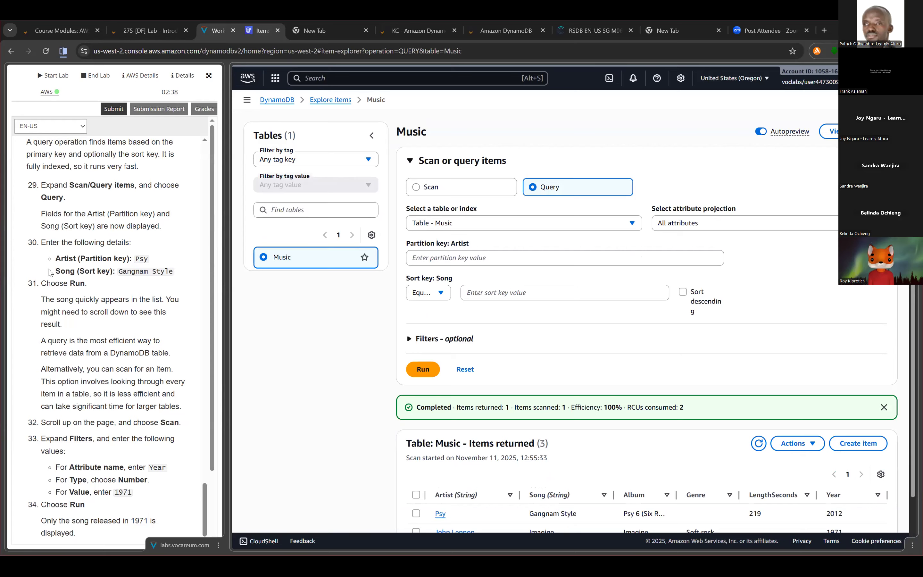
scroll(76, 252, down, 1)
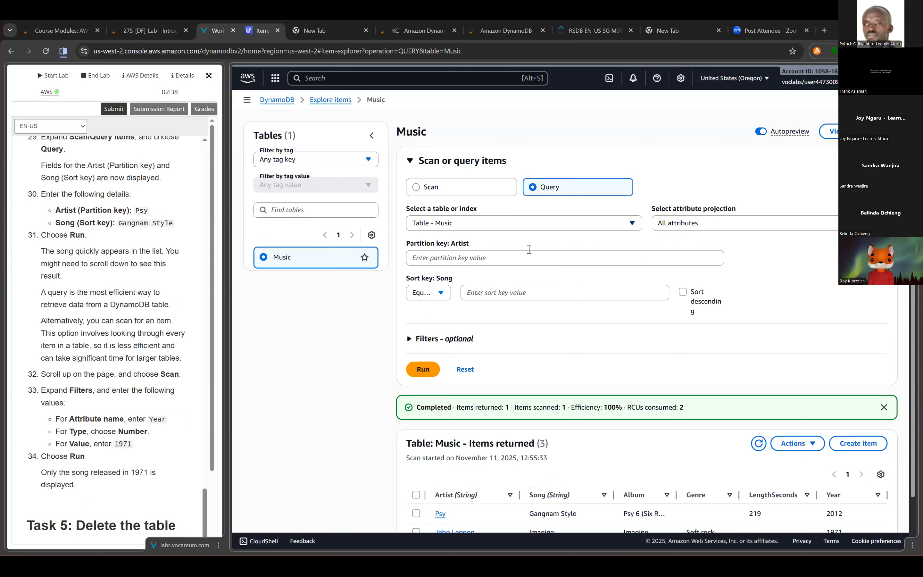
click(506, 258)
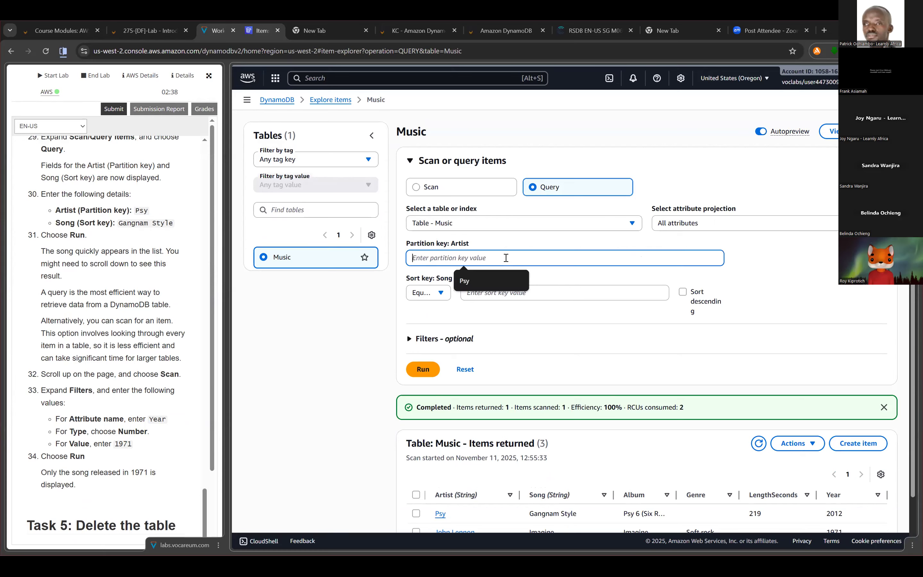
click(488, 281)
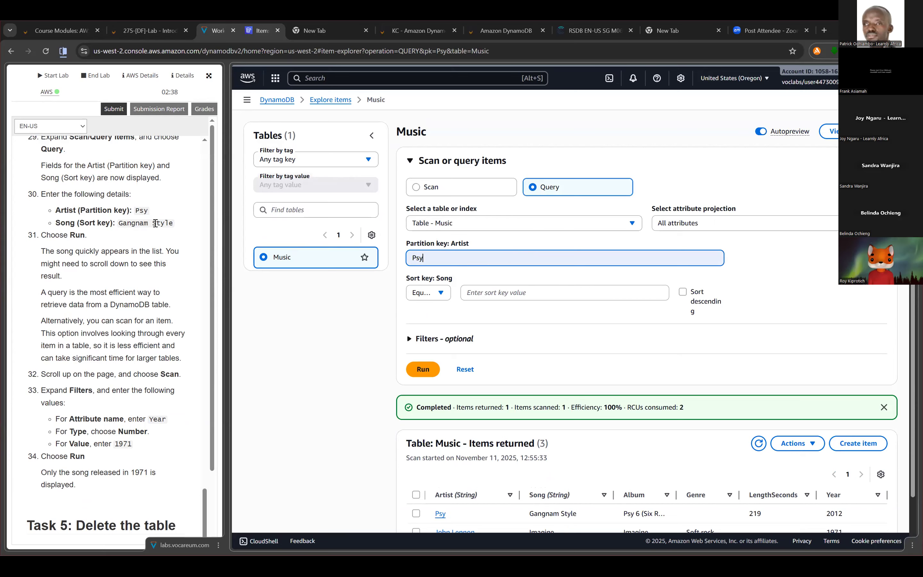
- Copy Gangnam Style from the lab instructions into the query's Song sort key
drag(118, 223, 174, 222)
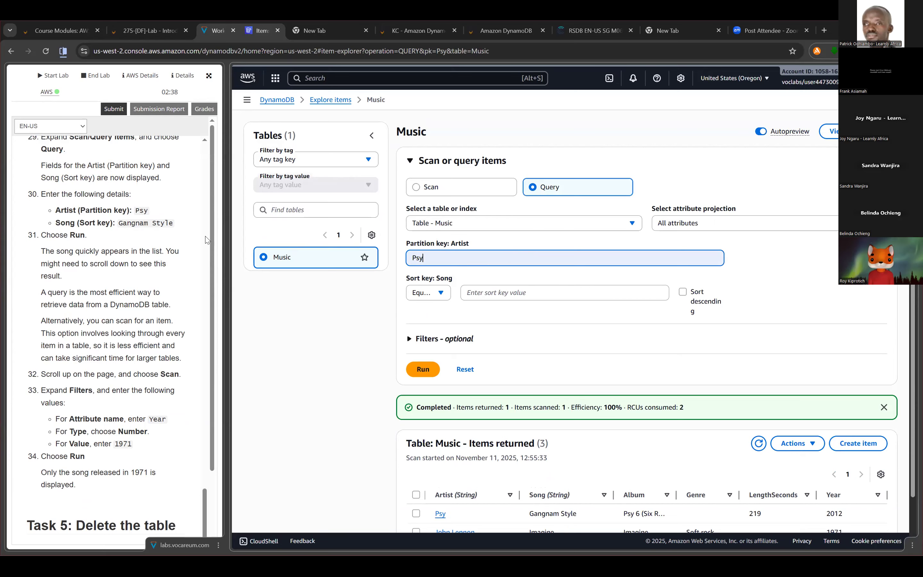
click(538, 297)
right_click(538, 296)
key(Return)
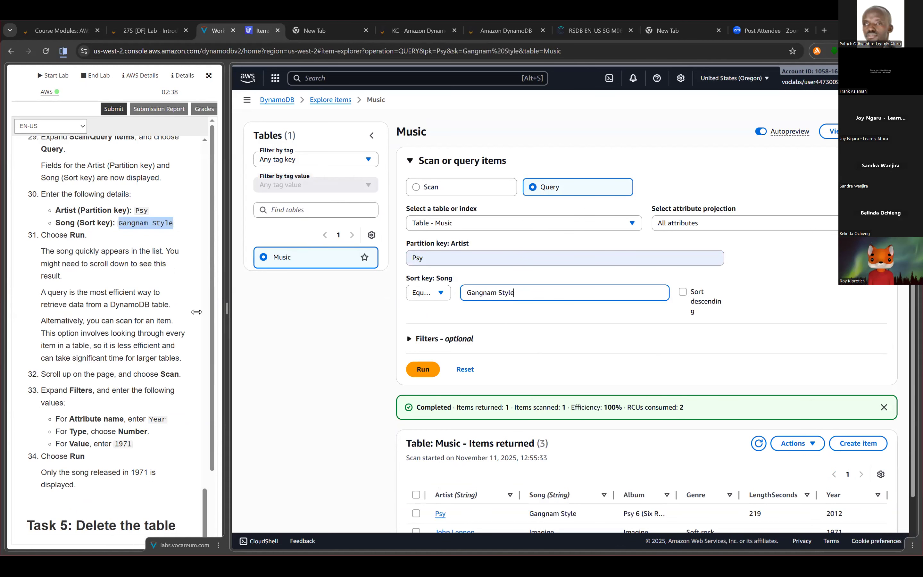
- Widen the lab instructions side of the split view and review the Task 4 query and scan steps
drag(68, 312, 43, 310)
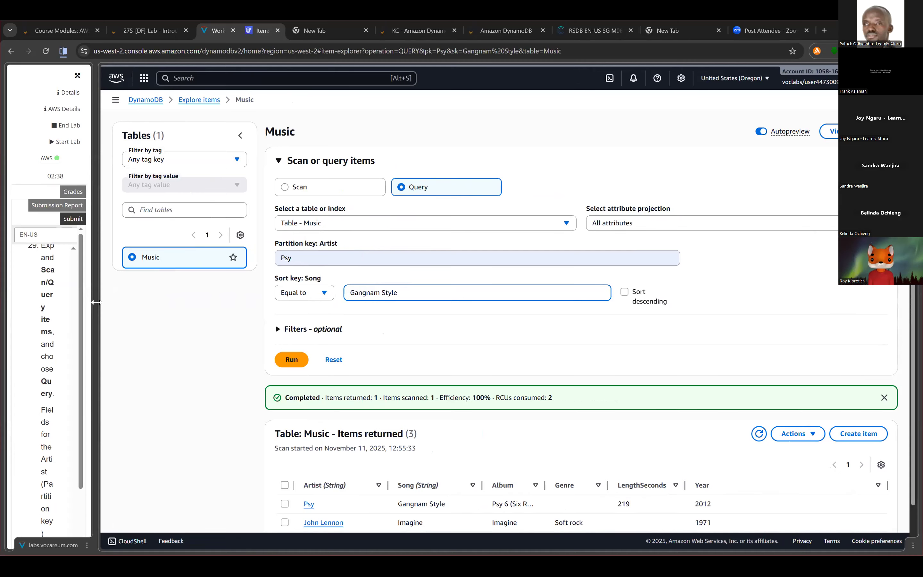
drag(95, 302, 317, 303)
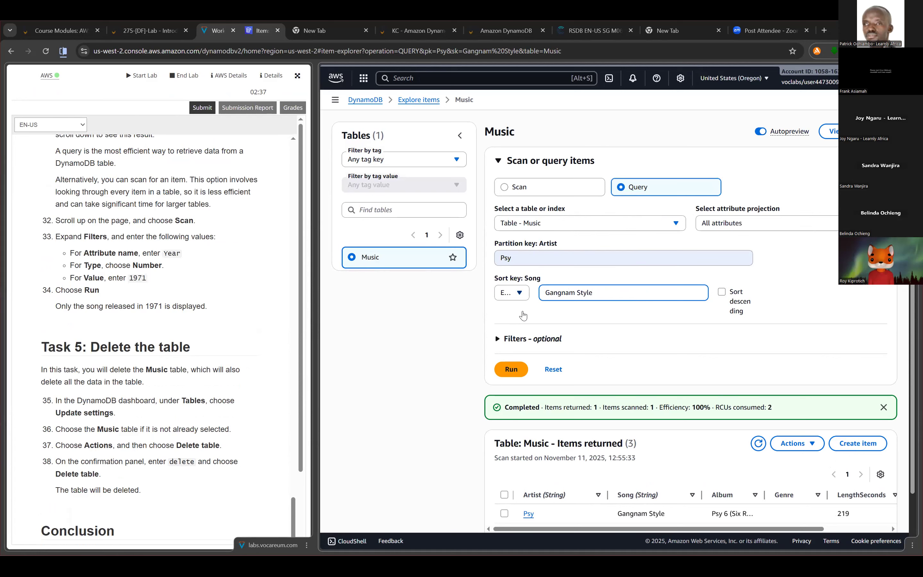
click(627, 294)
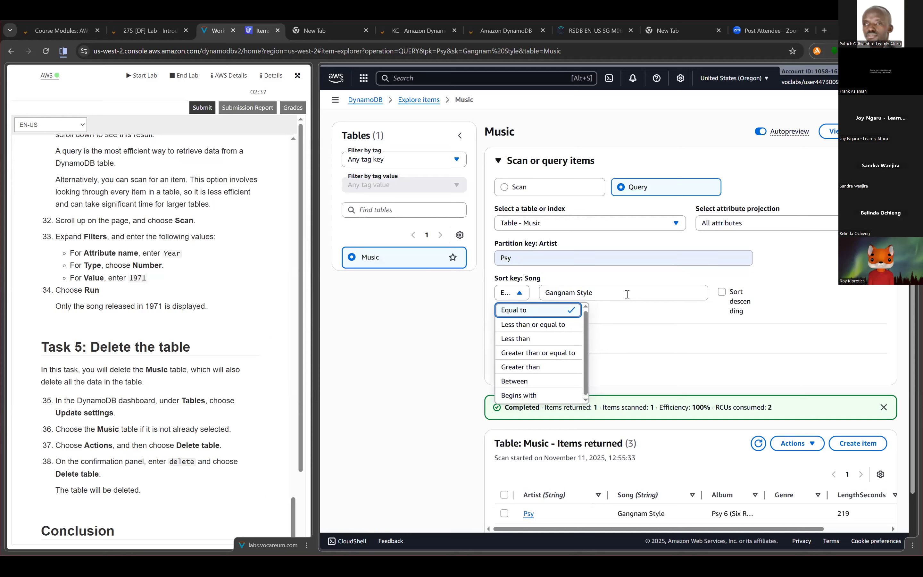
click(627, 294)
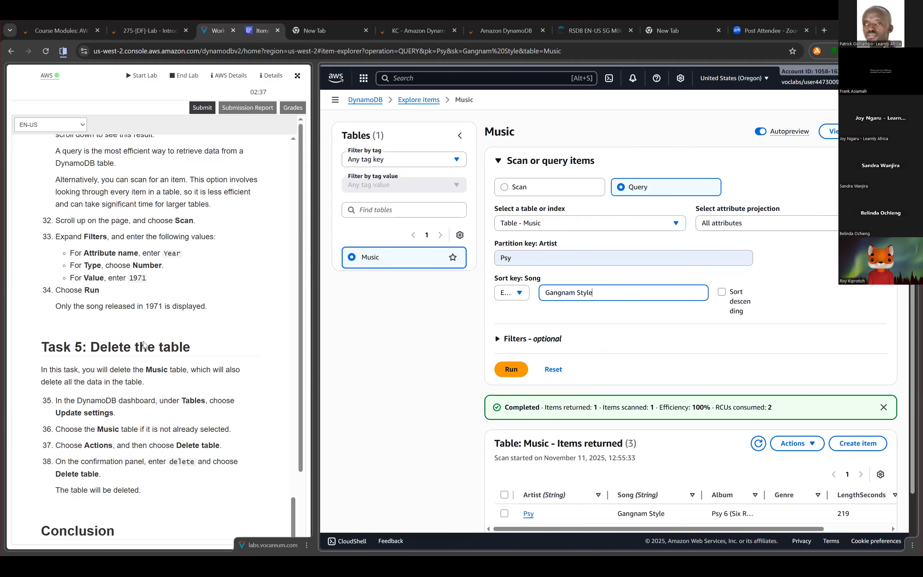
scroll(144, 345, up, 5)
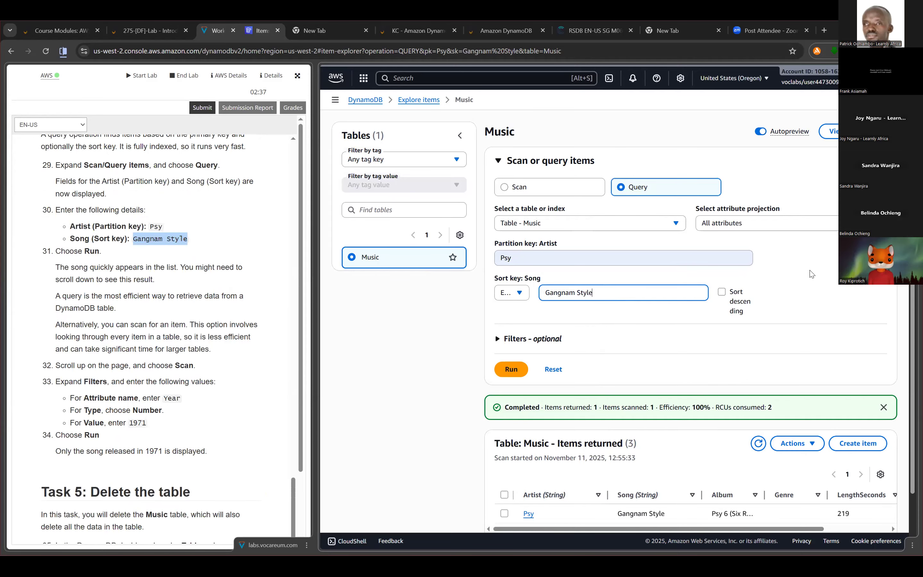
scroll(813, 273, down, 2)
scroll(725, 281, up, 2)
- Run the query on the Music table and select the returned Gangnam Style item
click(513, 369)
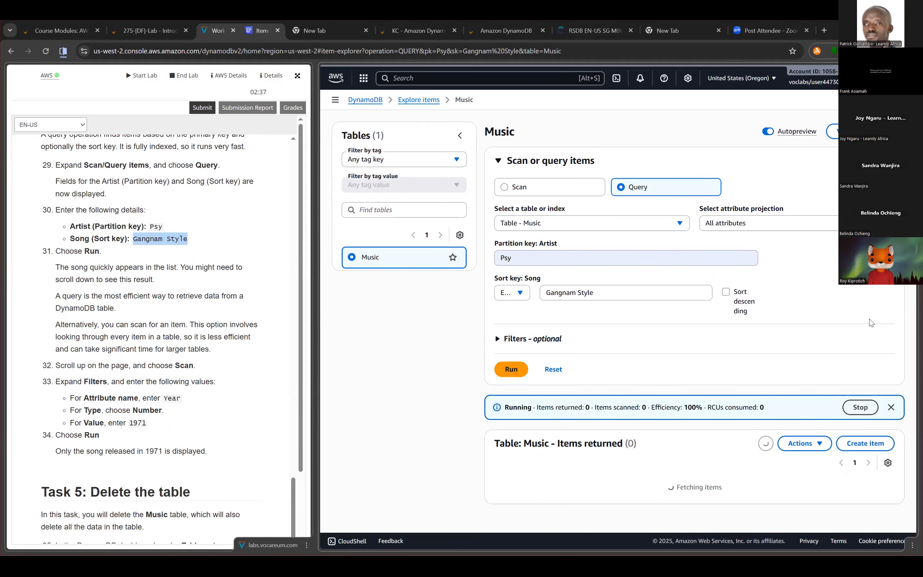
scroll(821, 457, down, 1)
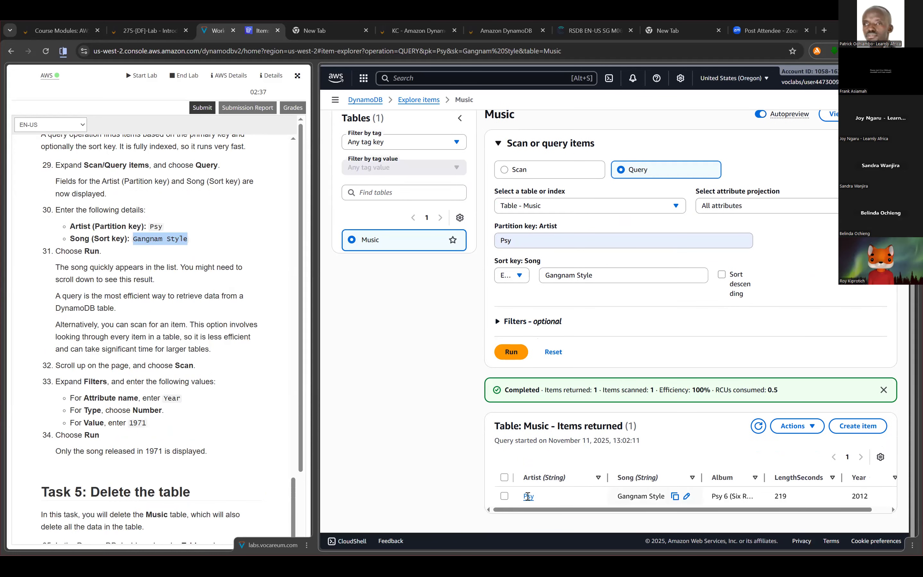
click(504, 496)
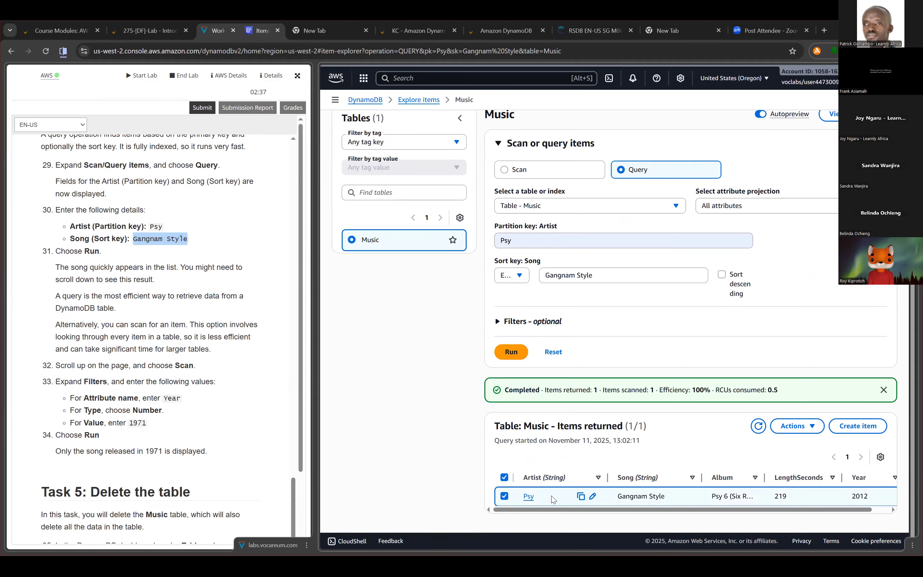
- Switch the Music table search to Scan and enter Year as the filter's attribute name
scroll(130, 175, down, 3)
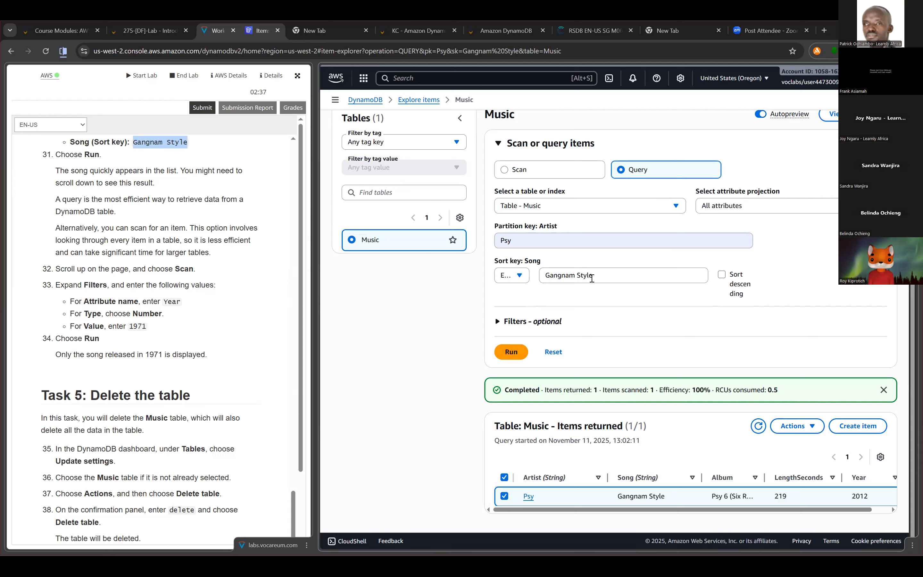
scroll(592, 278, up, 1)
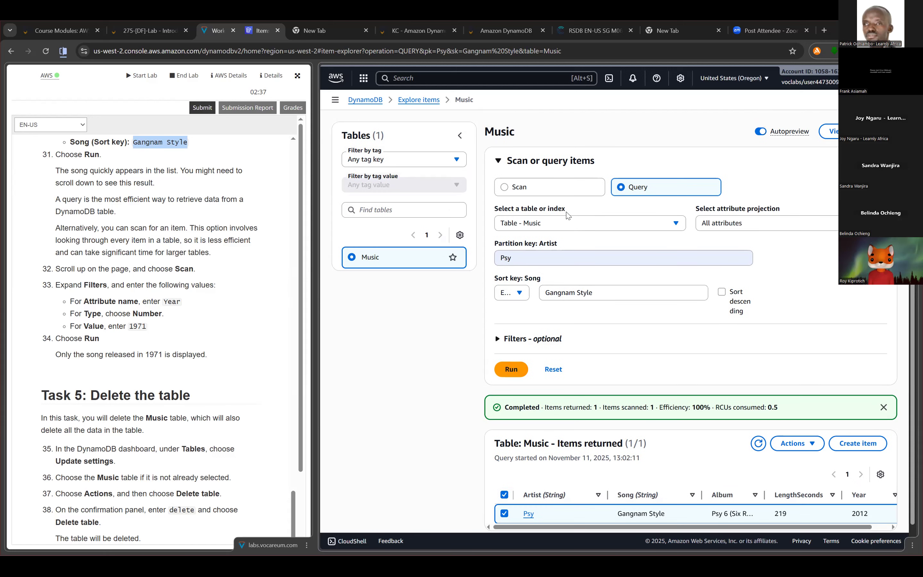
click(504, 187)
scroll(267, 267, down, 3)
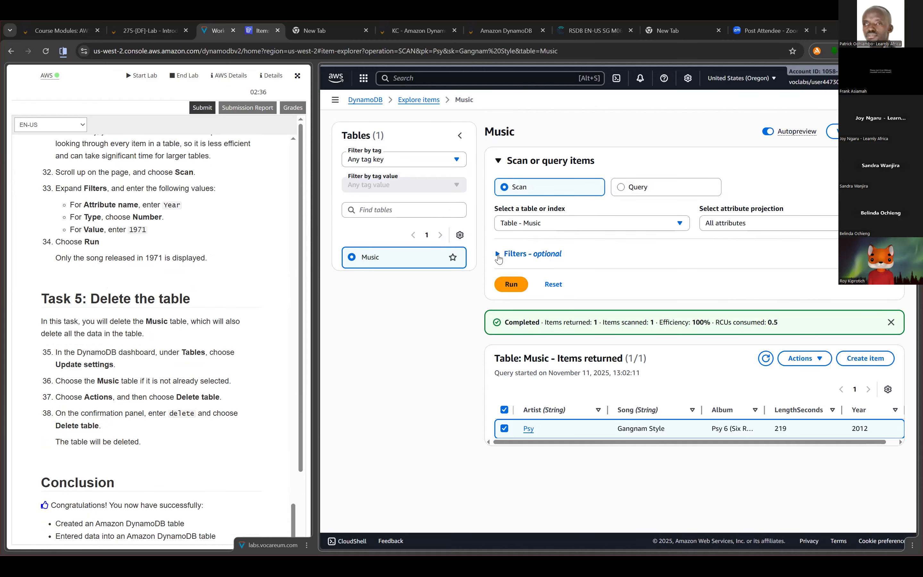
click(498, 254)
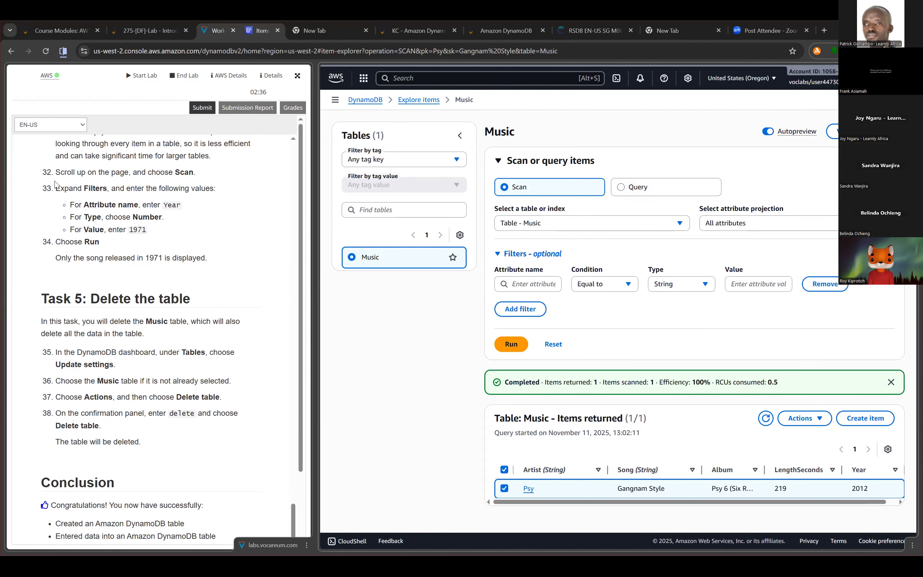
click(521, 285)
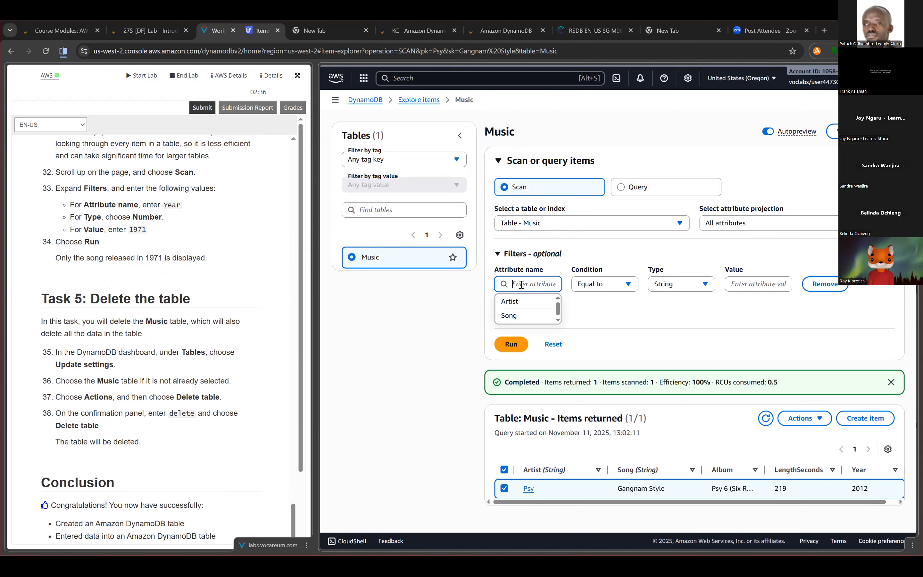
text(Y)
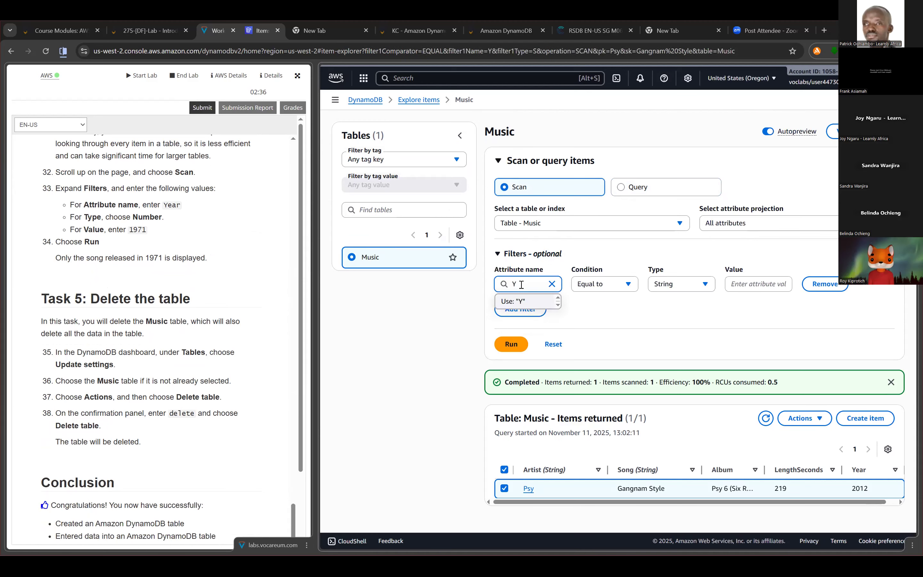
text(ear)
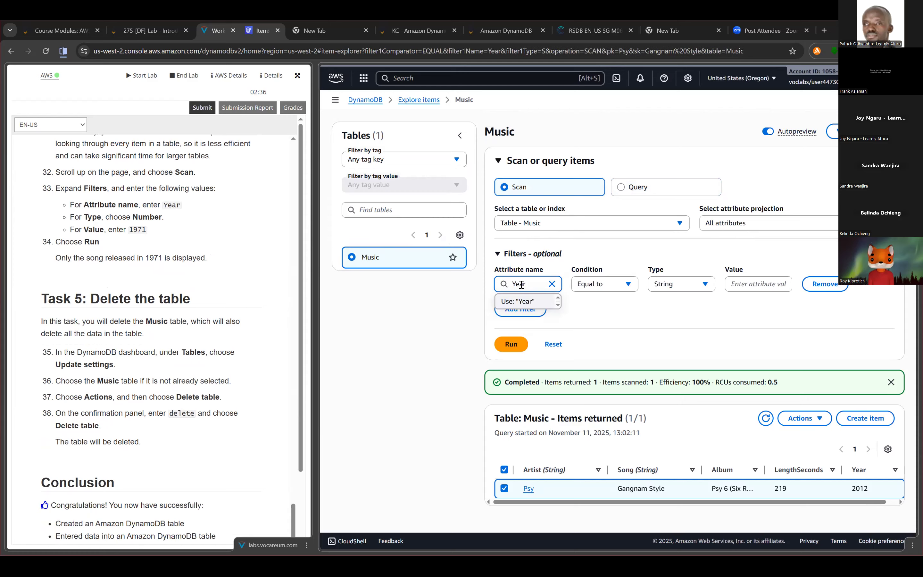
key(Return)
click(612, 307)
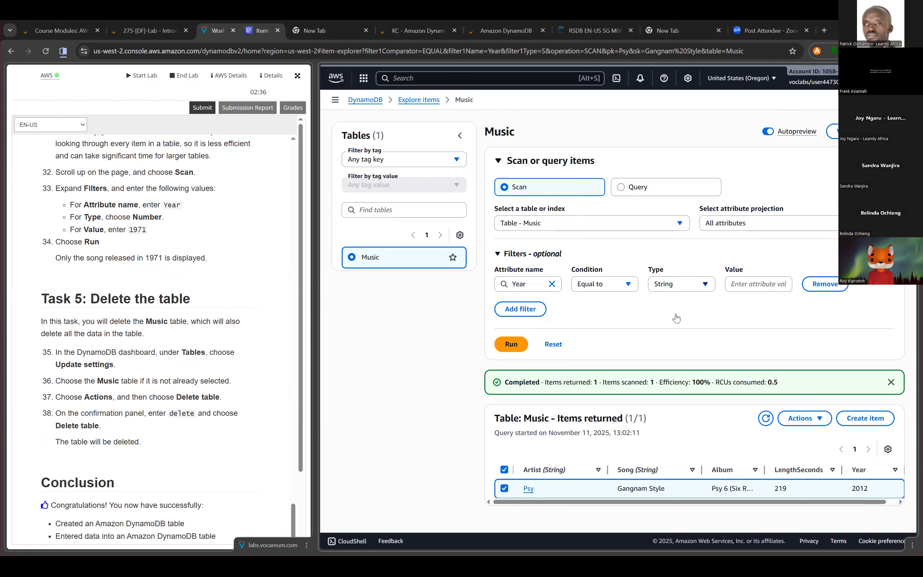
- Run the scan with the Year filter set to type Number and value 1971, and select the returned item
click(683, 284)
key(Down)
key(Return)
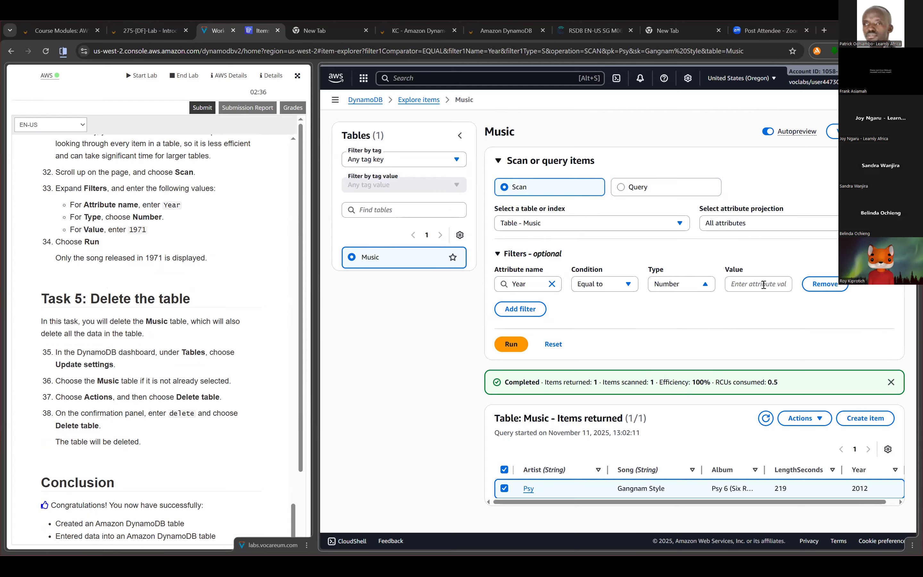
click(765, 284)
text(1971)
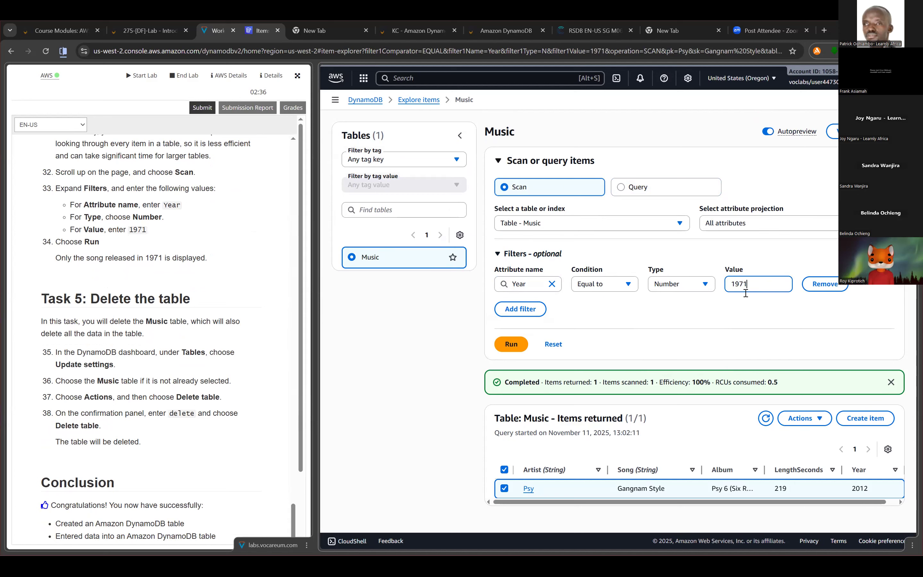
click(512, 345)
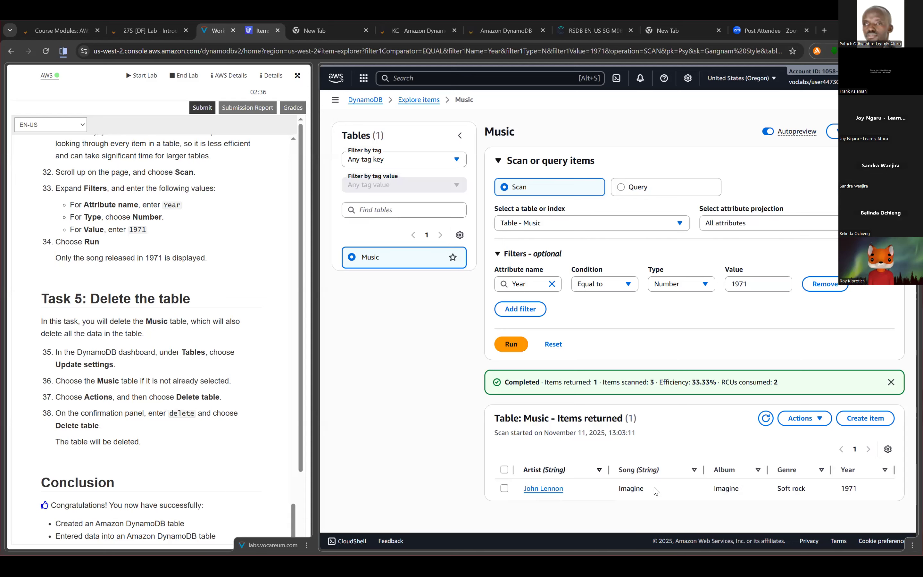
click(658, 483)
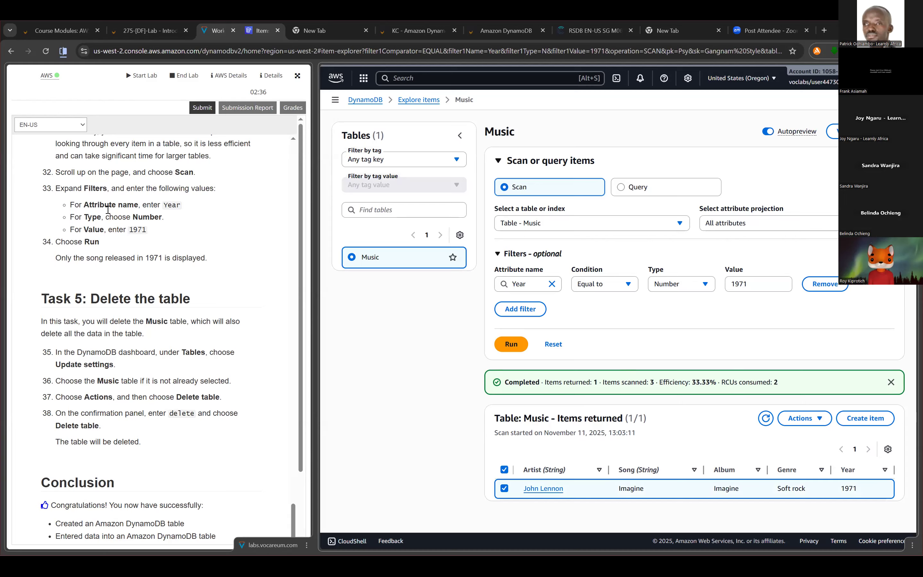
- Read the Task 5 instructions on deleting the Music table and the closing sections of the lab
scroll(149, 209, down, 1)
drag(55, 209, 213, 209)
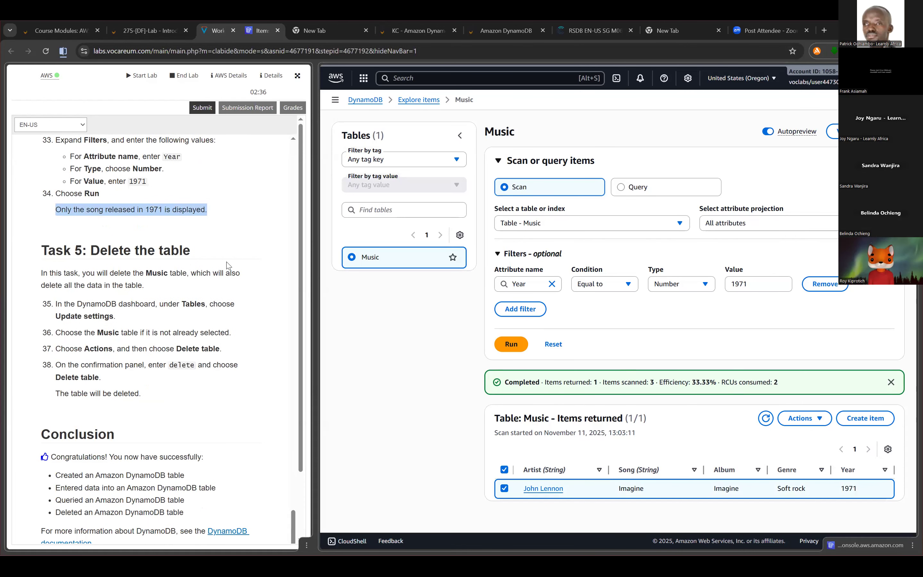
scroll(228, 265, down, 2)
scroll(229, 265, up, 1)
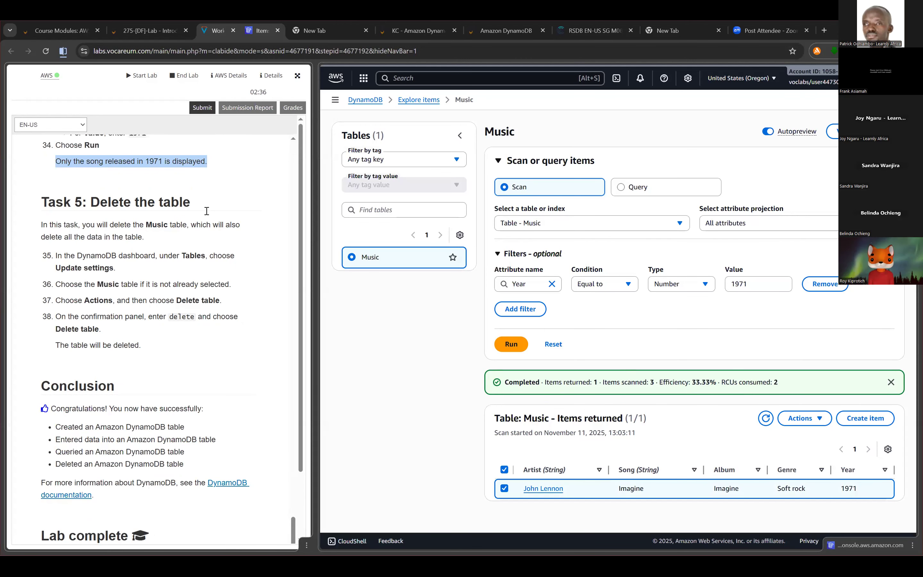
drag(251, 285, 198, 287)
scroll(164, 304, down, 3)
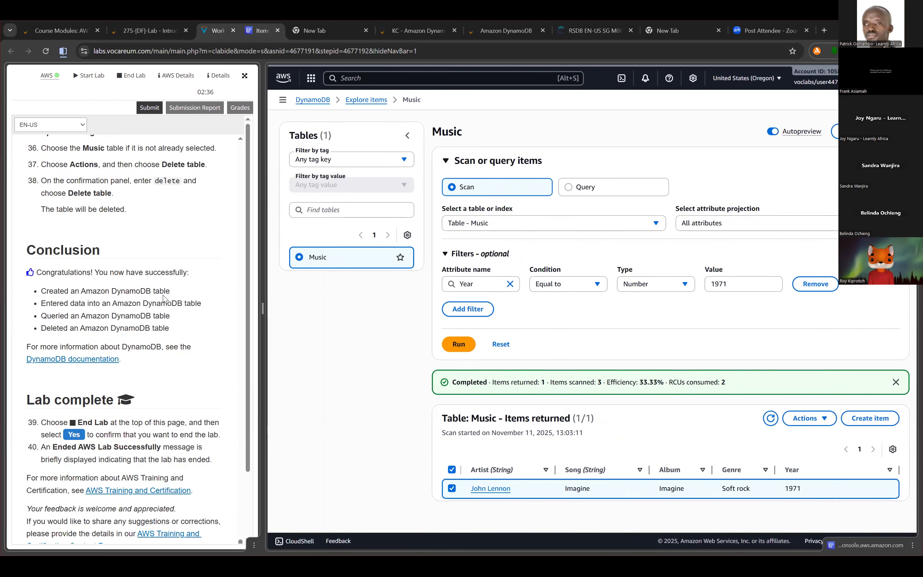
scroll(171, 291, up, 1)
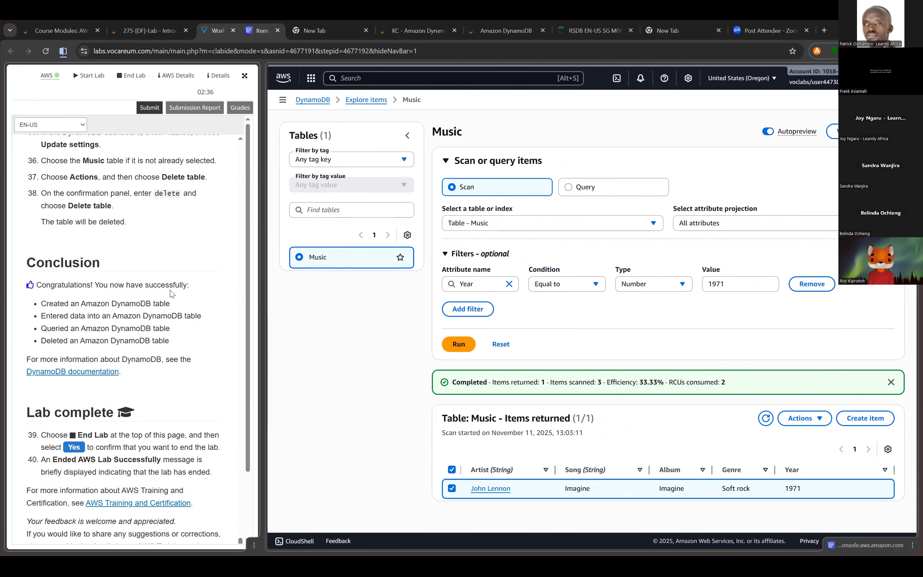
scroll(172, 294, up, 2)
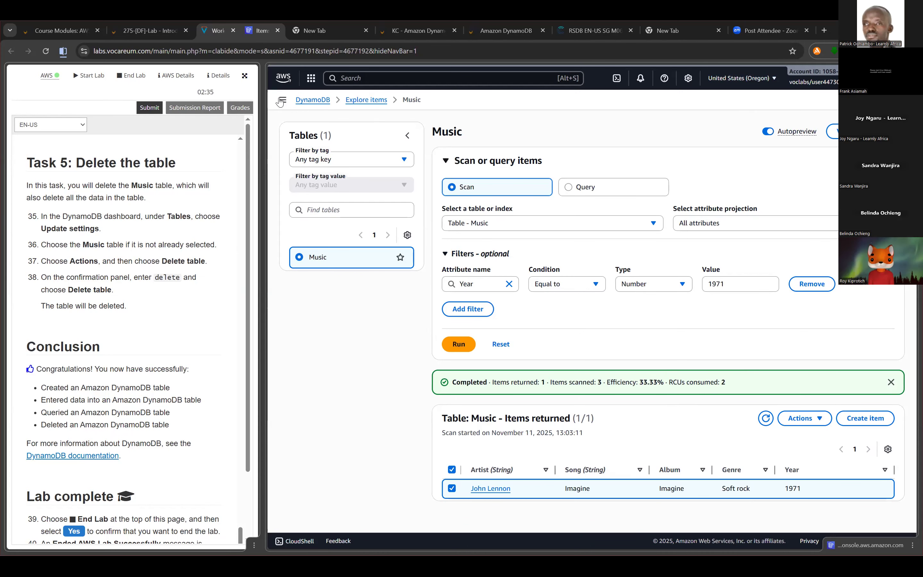
- Expand the DynamoDB navigation and open the list of tables
click(283, 100)
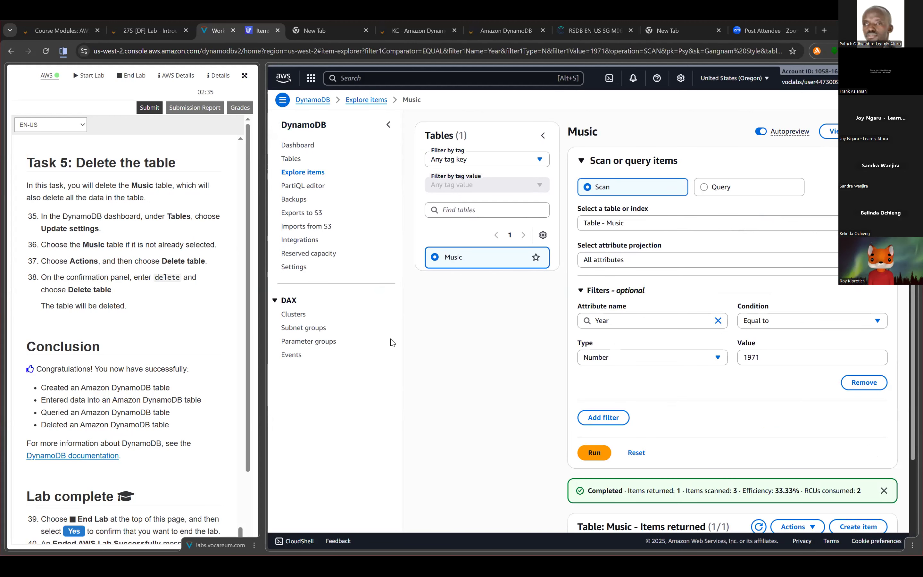
scroll(393, 342, down, 3)
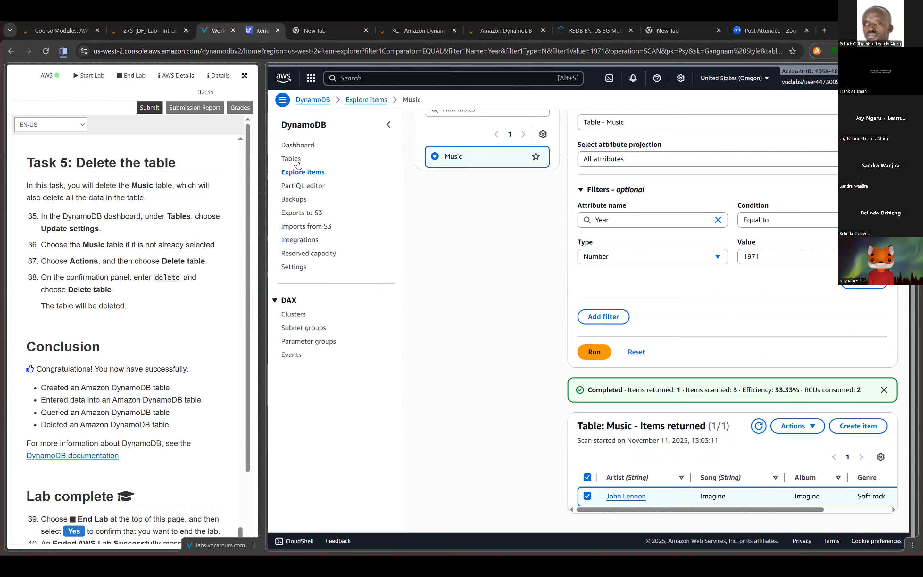
click(298, 162)
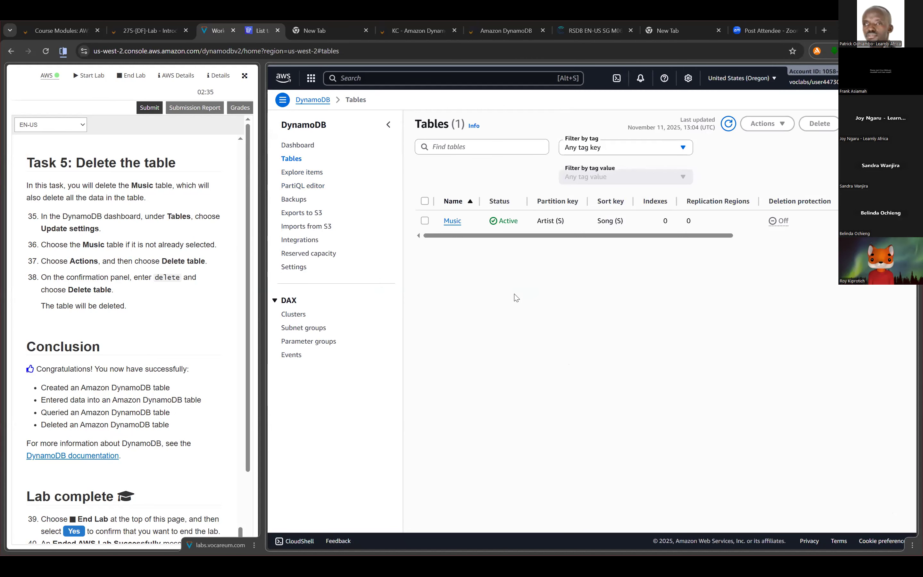
- Select the Music table and open its update settings page
click(424, 220)
click(761, 127)
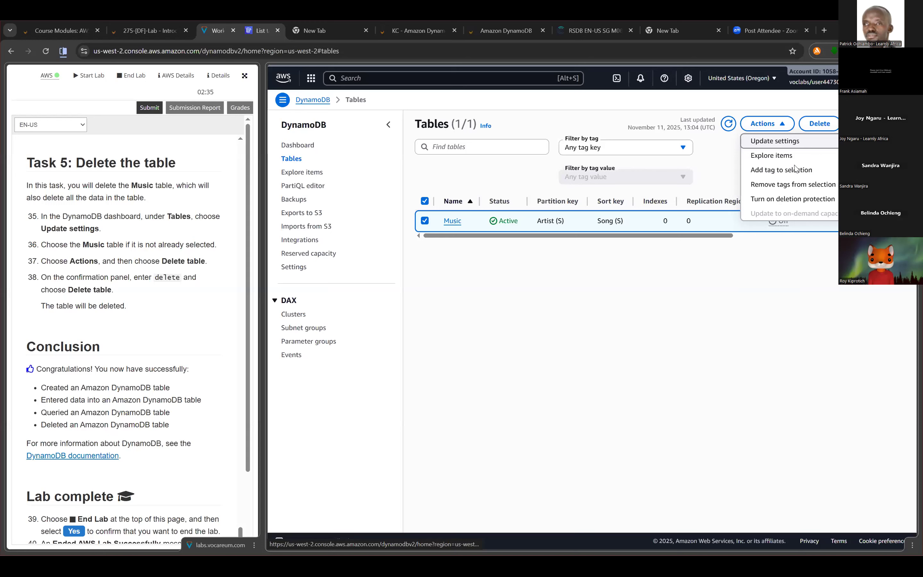
click(424, 221)
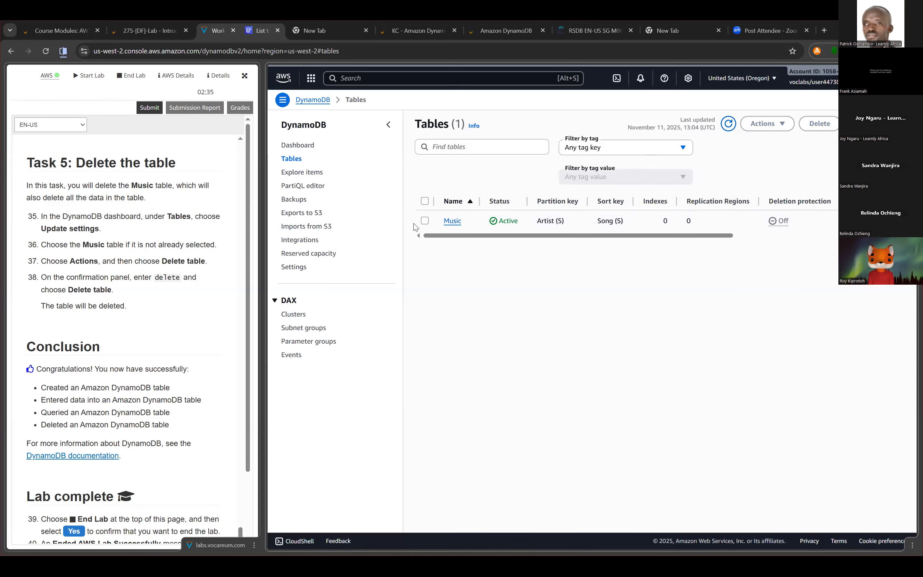
click(427, 221)
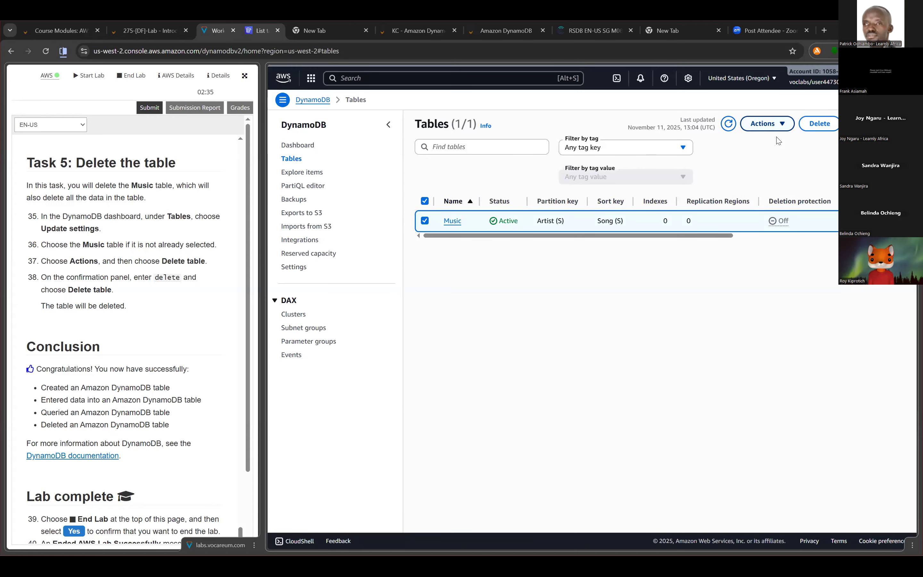
click(776, 132)
click(776, 141)
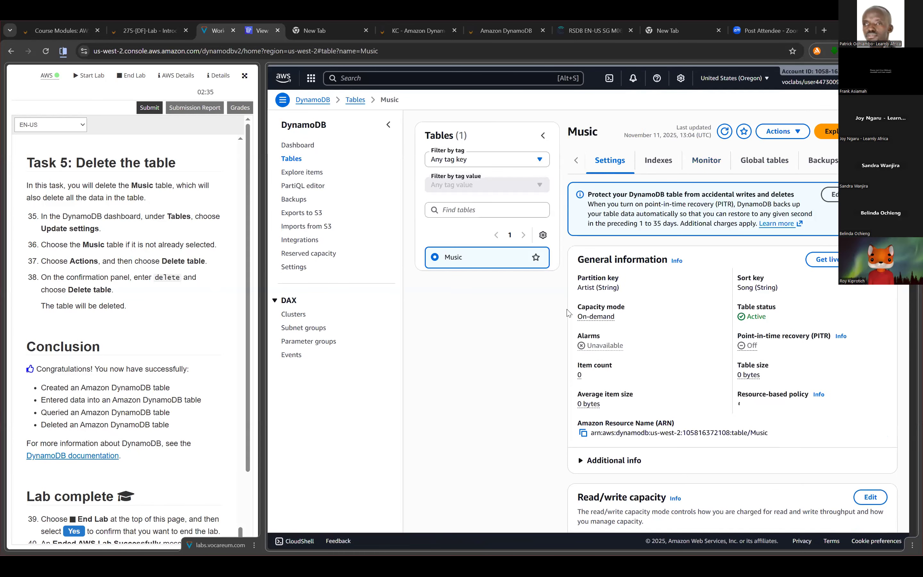
- Delete the Music table together with its CloudWatch alarms, without a backup, entering "confirm" as confirmation, and refresh the table list
scroll(568, 313, down, 10)
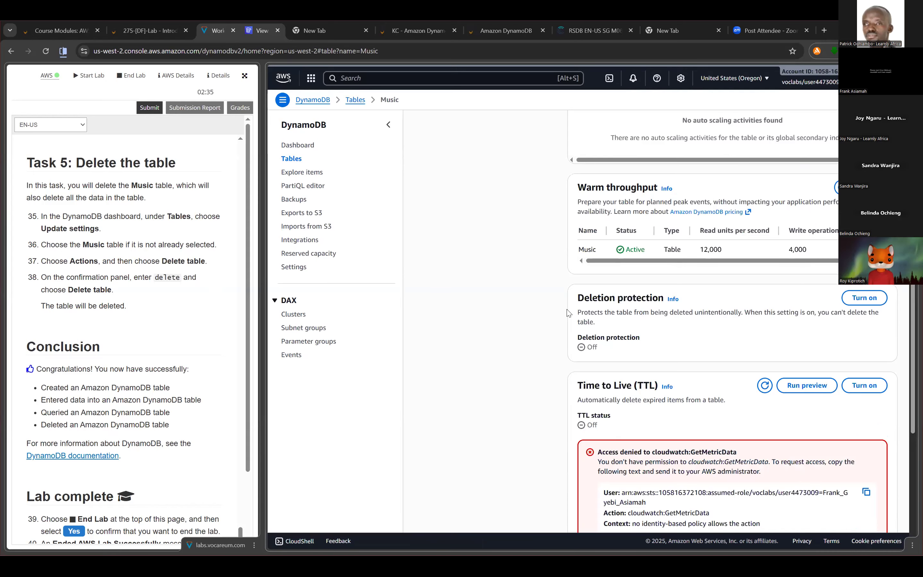
scroll(529, 315, up, 1)
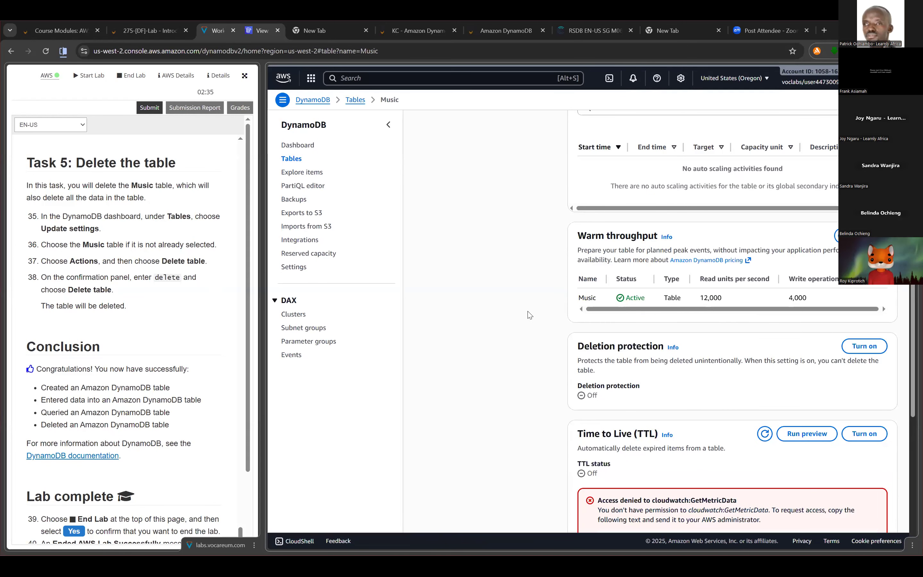
scroll(477, 330, up, 6)
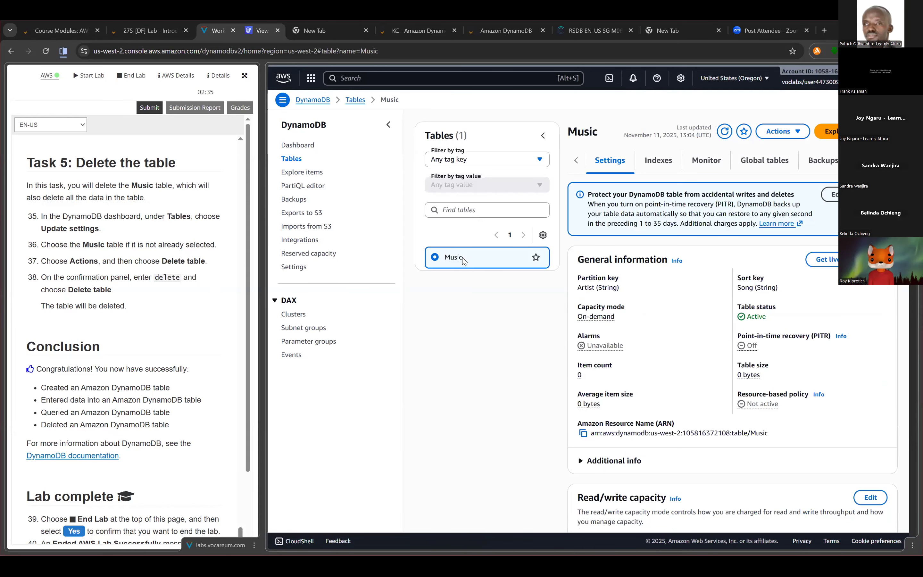
scroll(464, 263, down, 2)
click(778, 131)
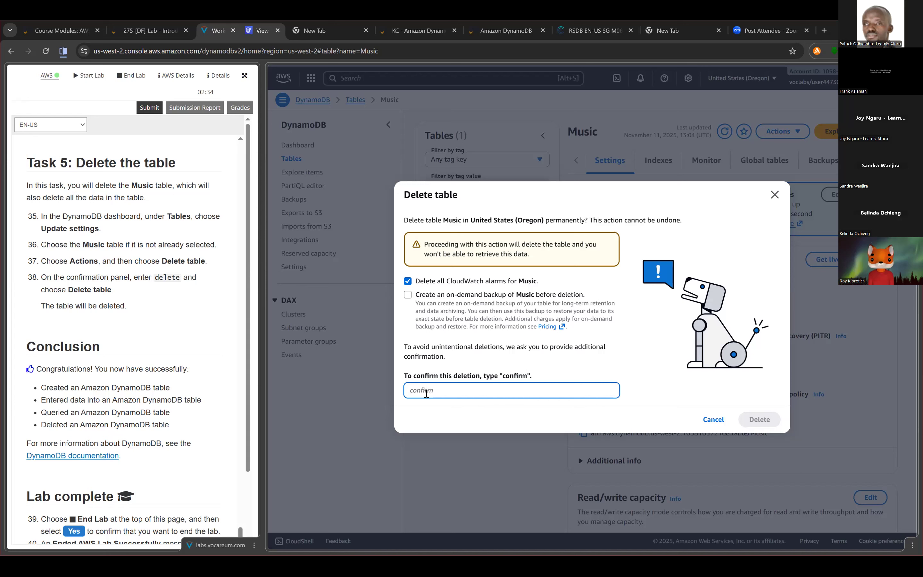
text(confirm)
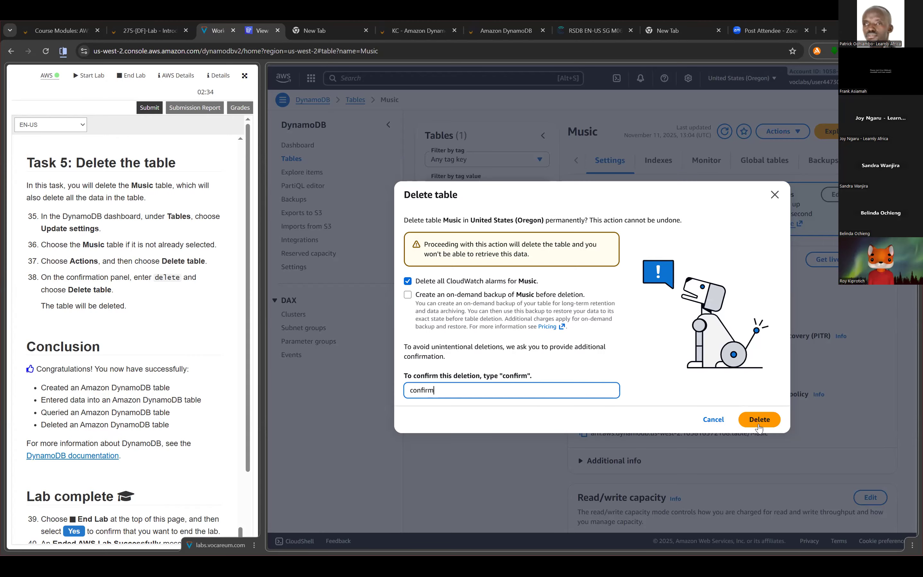
click(758, 420)
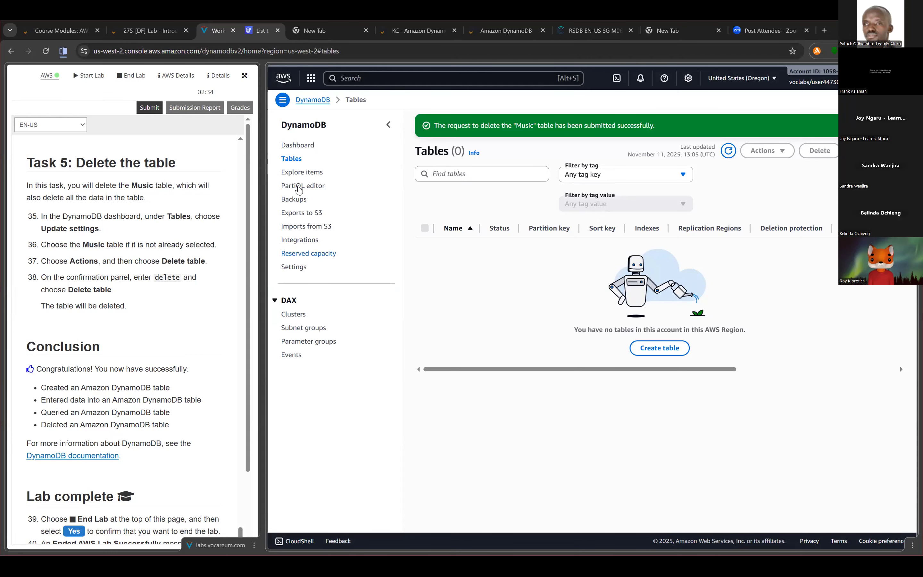
click(731, 151)
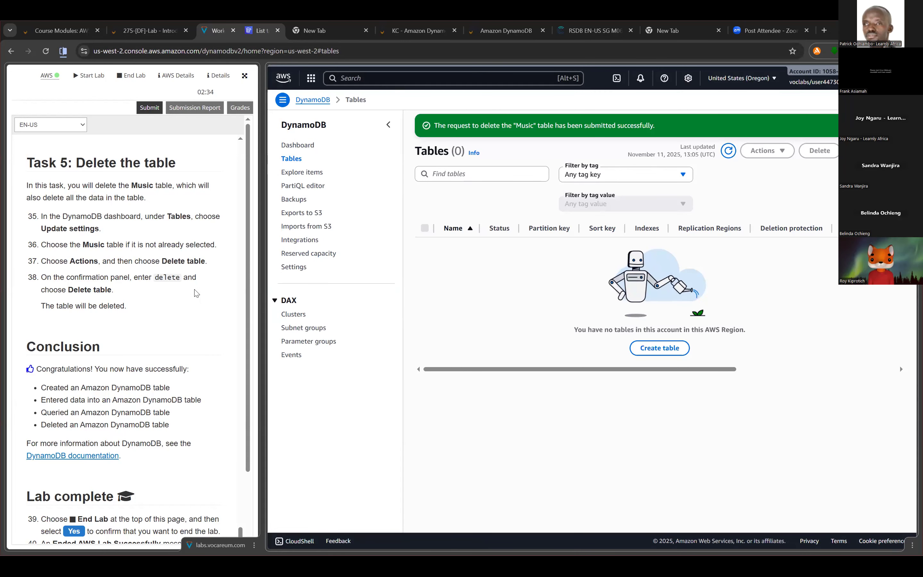
- Widen the lab instructions view in the split screen and submit the lab work for grading
scroll(196, 293, down, 5)
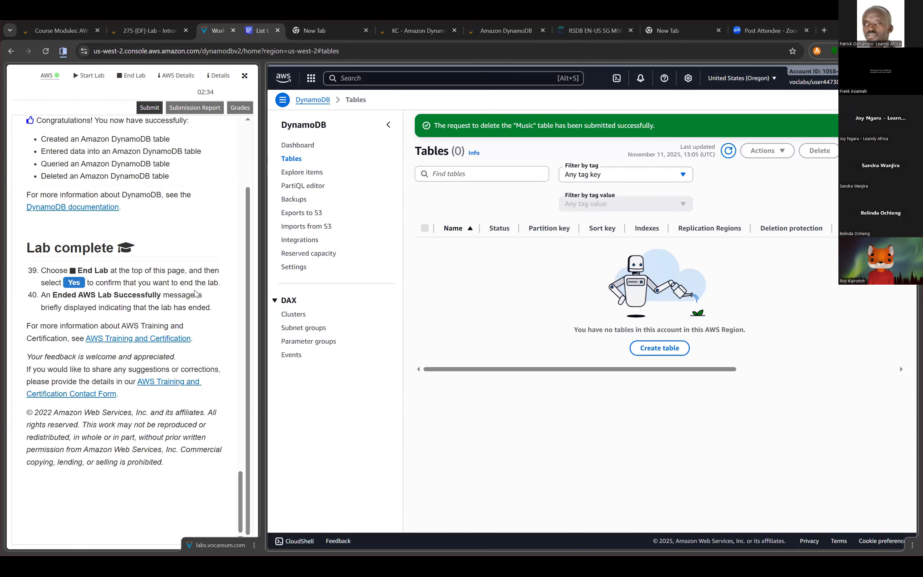
scroll(196, 293, up, 6)
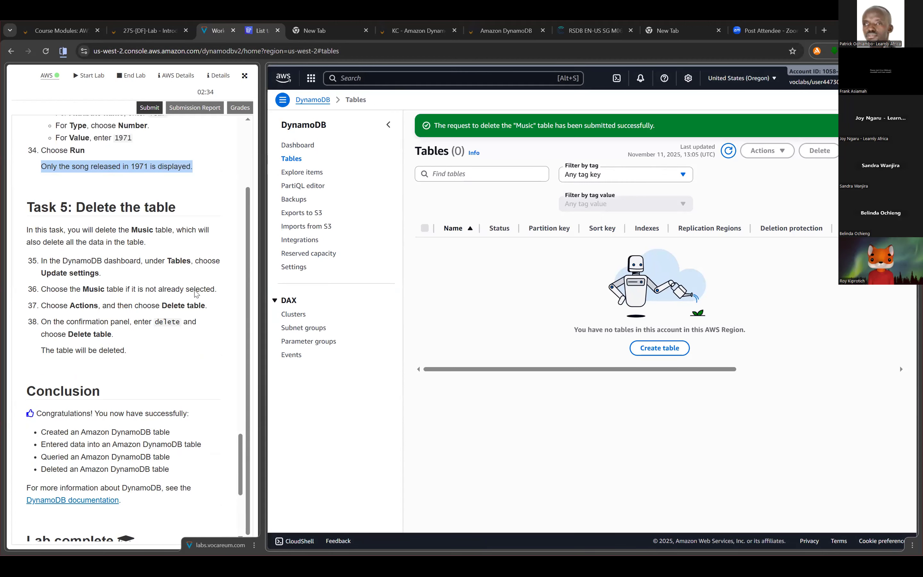
scroll(235, 233, up, 2)
scroll(124, 330, down, 5)
drag(263, 308, 510, 309)
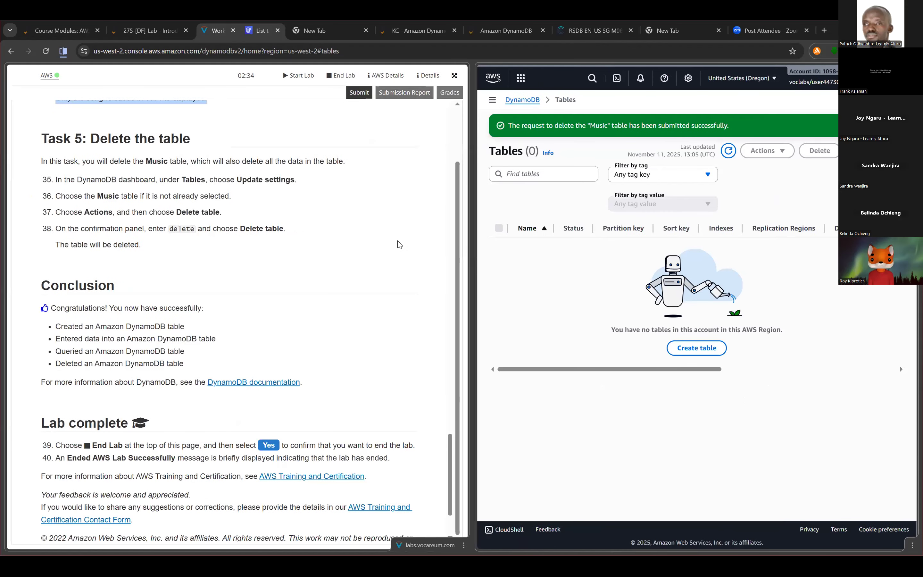
click(339, 154)
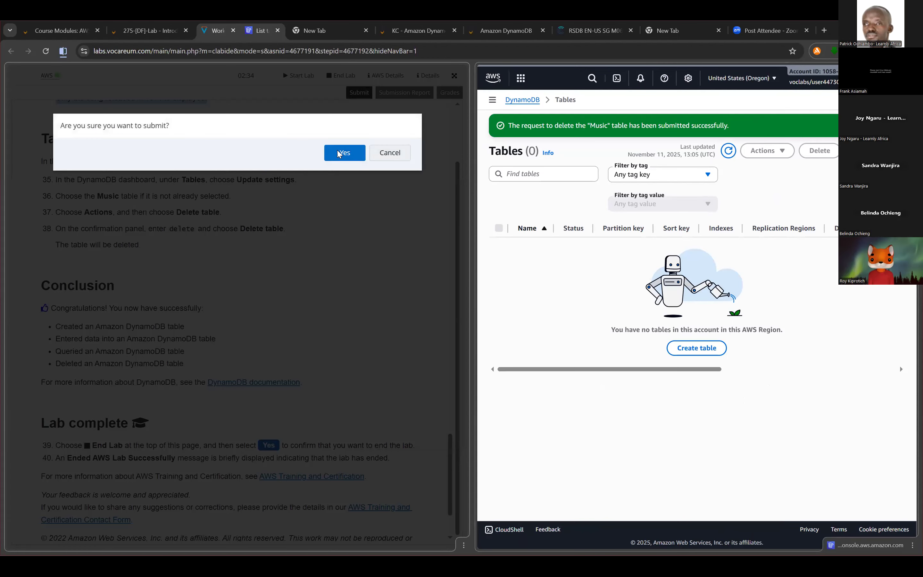
click(339, 154)
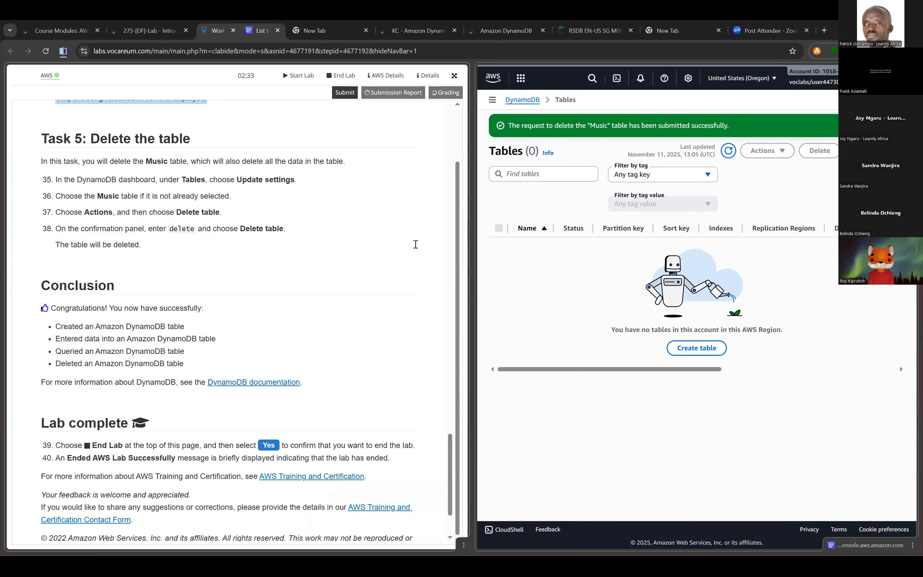
- End the lab session and separate the split view of the lab and DynamoDB console into individual tabs
scroll(416, 245, up, 8)
scroll(346, 78, up, 8)
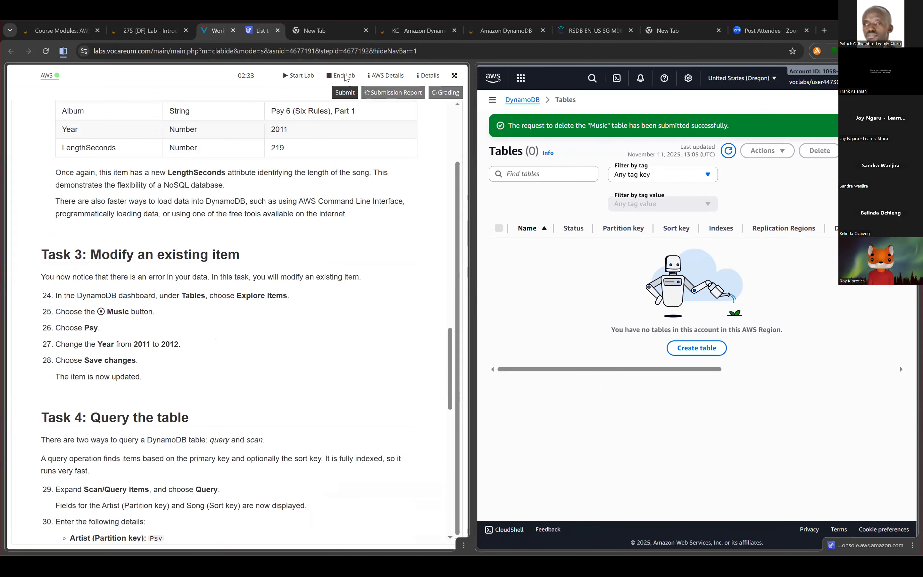
scroll(345, 78, up, 5)
scroll(471, 197, up, 8)
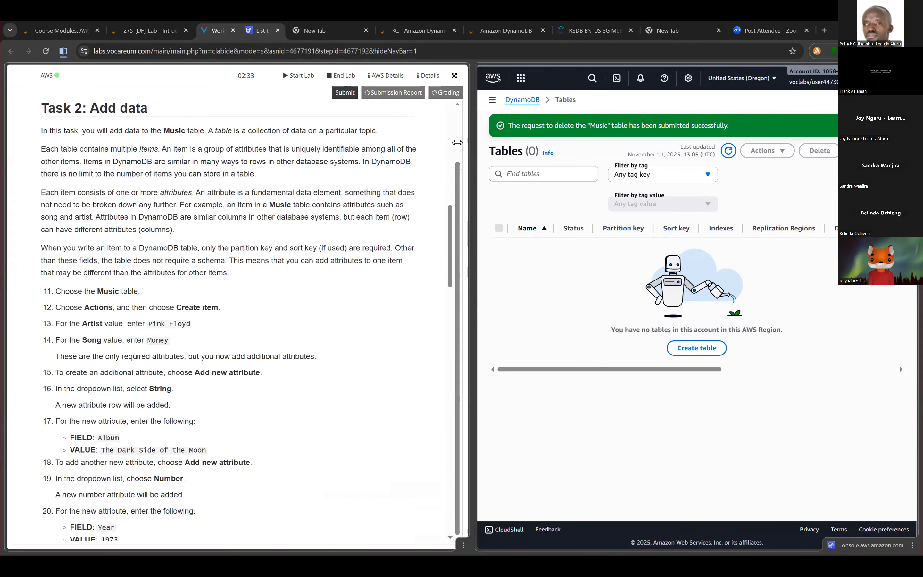
scroll(404, 115, up, 10)
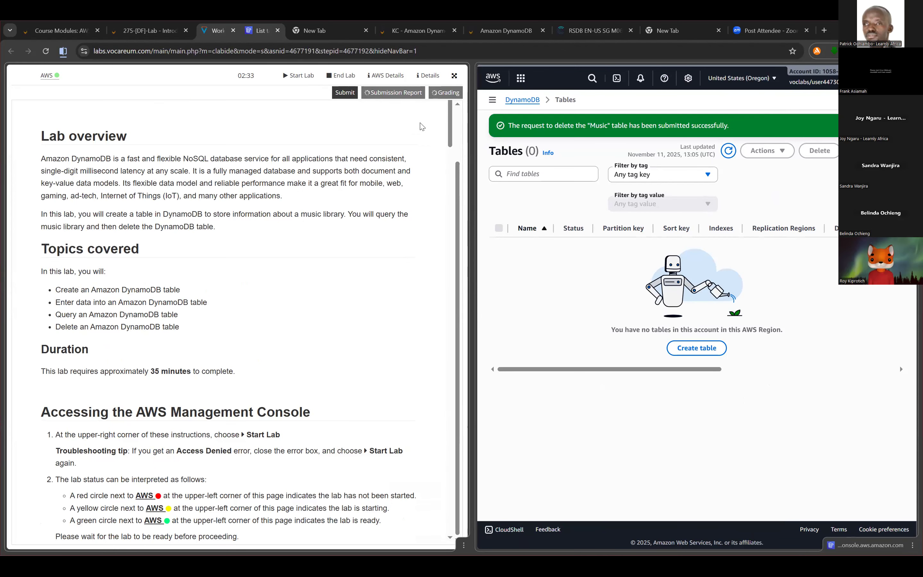
click(343, 76)
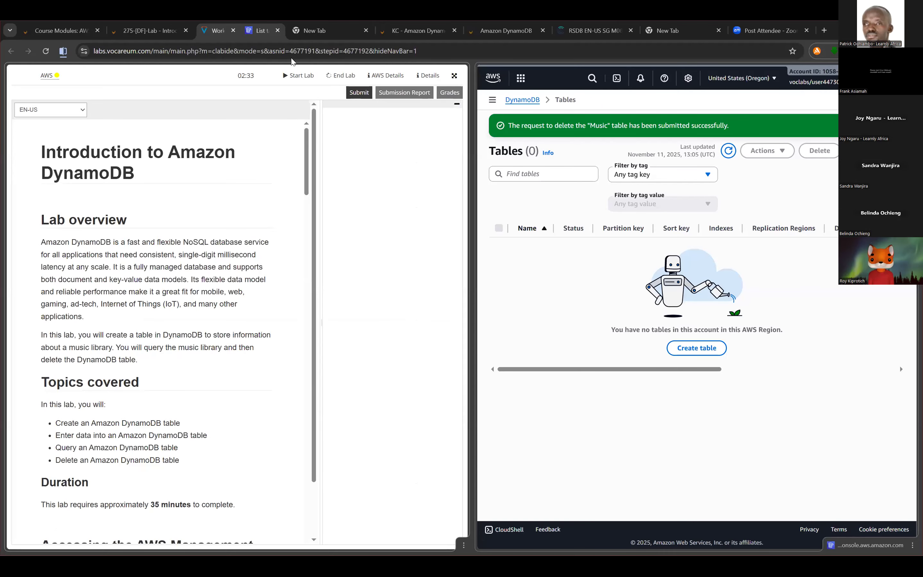
right_click(221, 33)
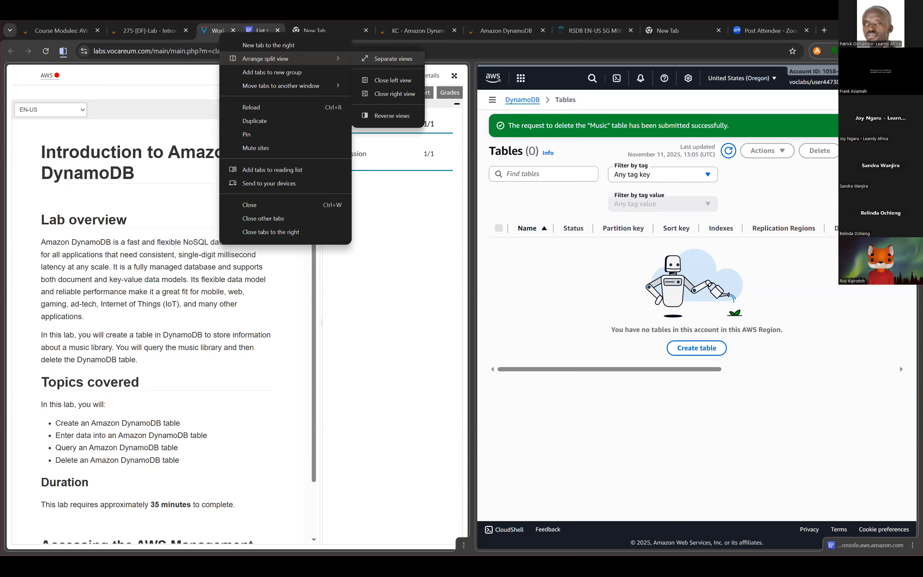
click(393, 59)
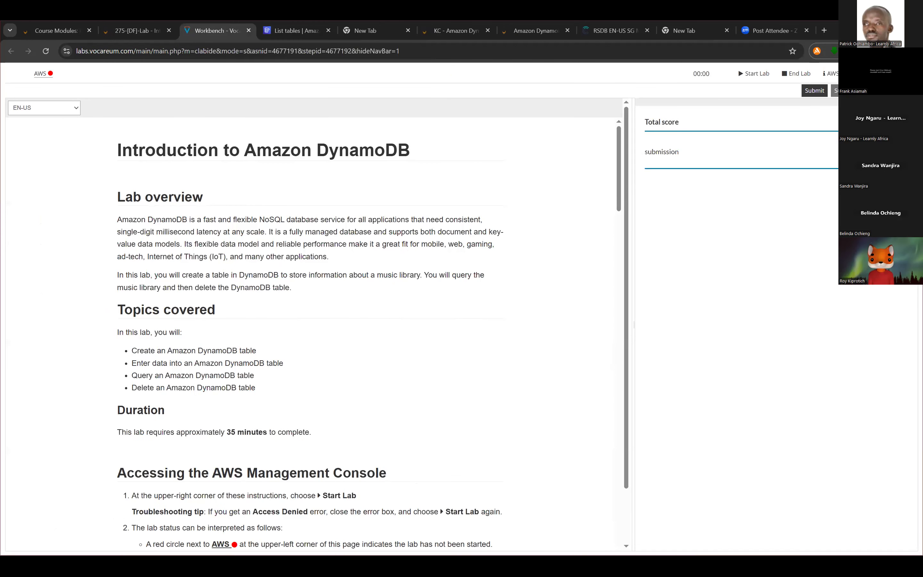